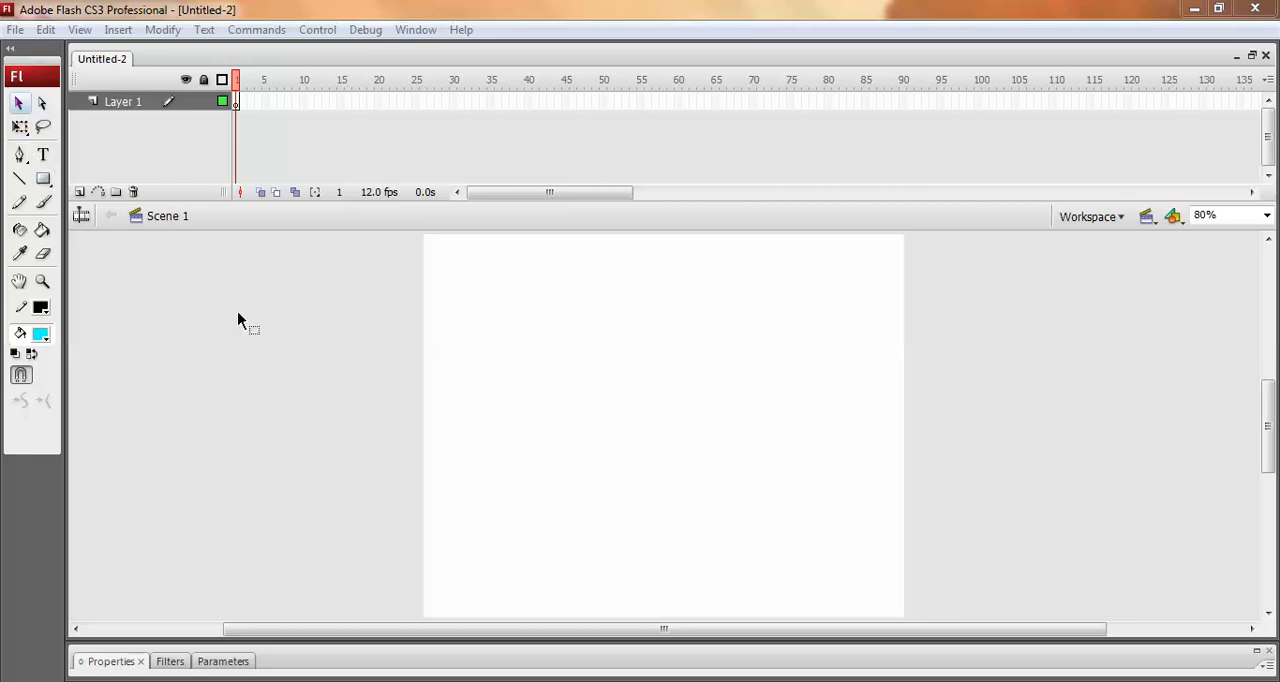
Draw a rectangle about 165 by 51 pixels near the stage's upper-left corner with a solid 1-point black outline and cyan fill.
left_click(42, 281)
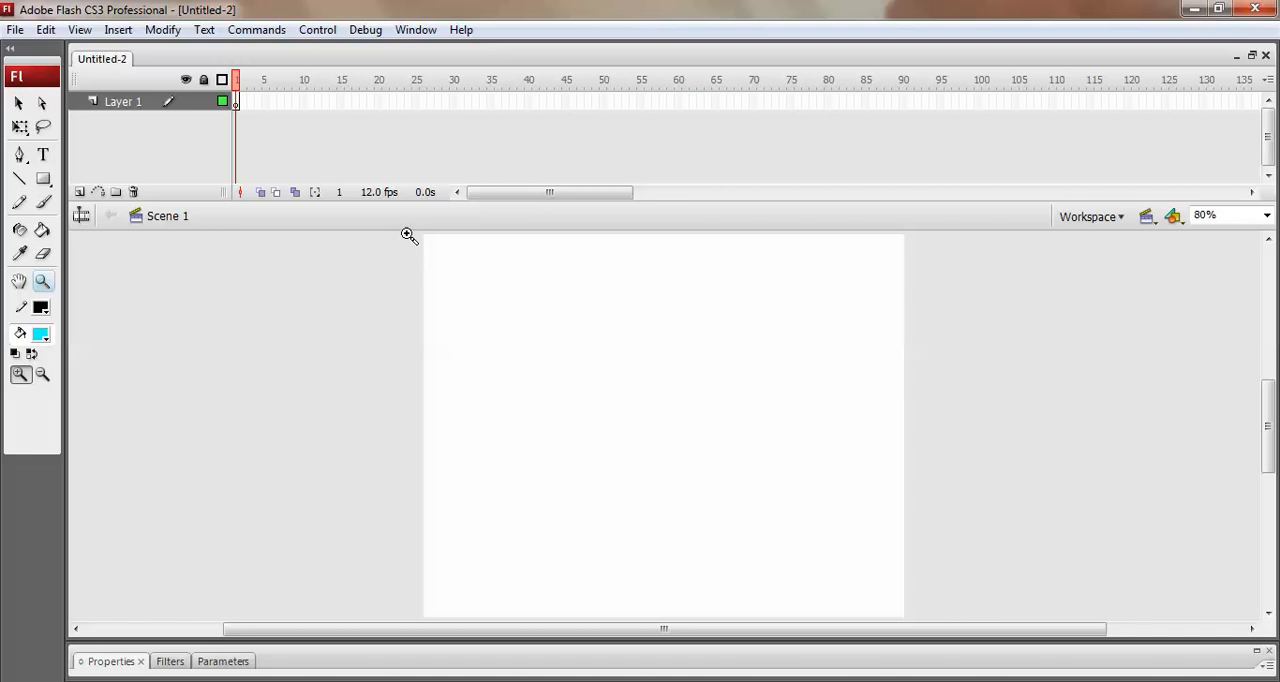
left_click_drag(408, 234, 942, 416)
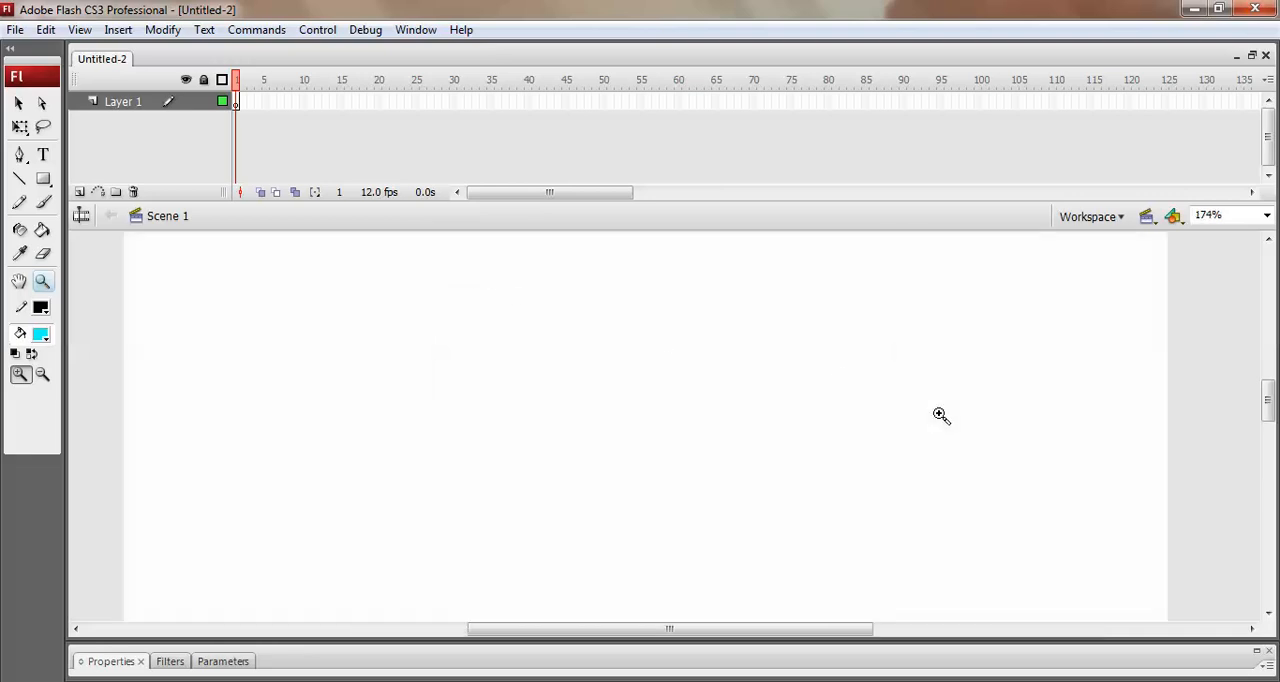
left_click(43, 178)
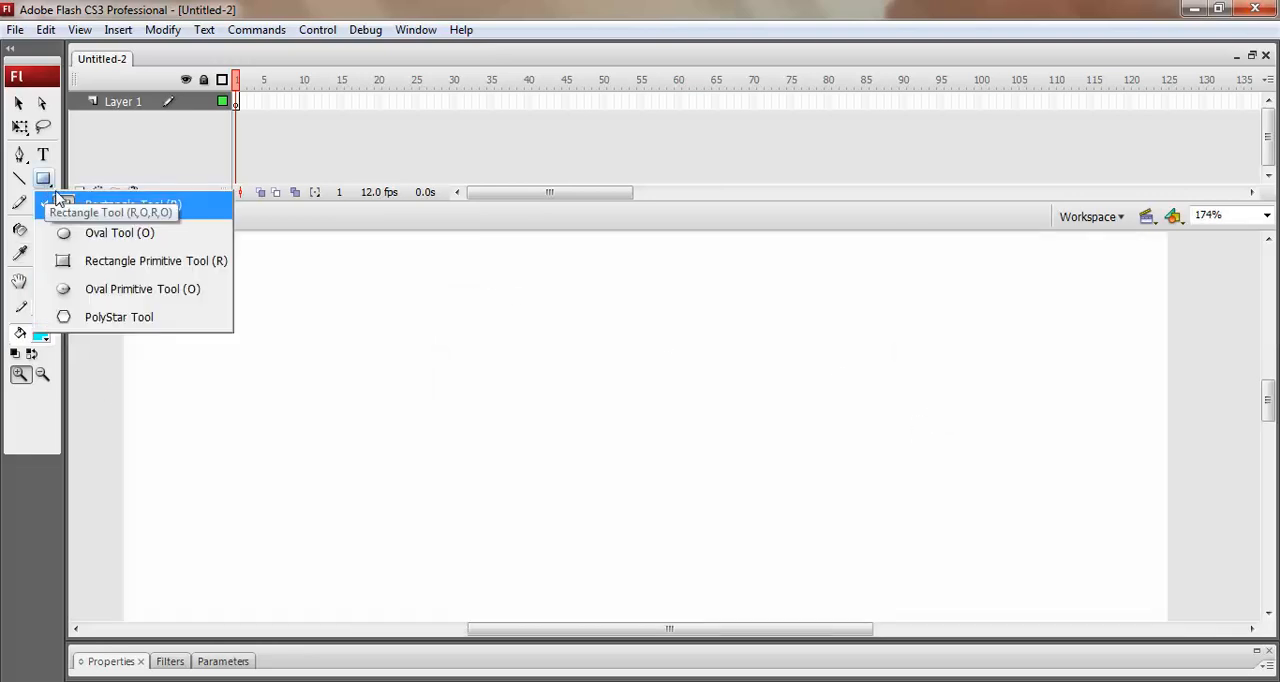
left_click(95, 207)
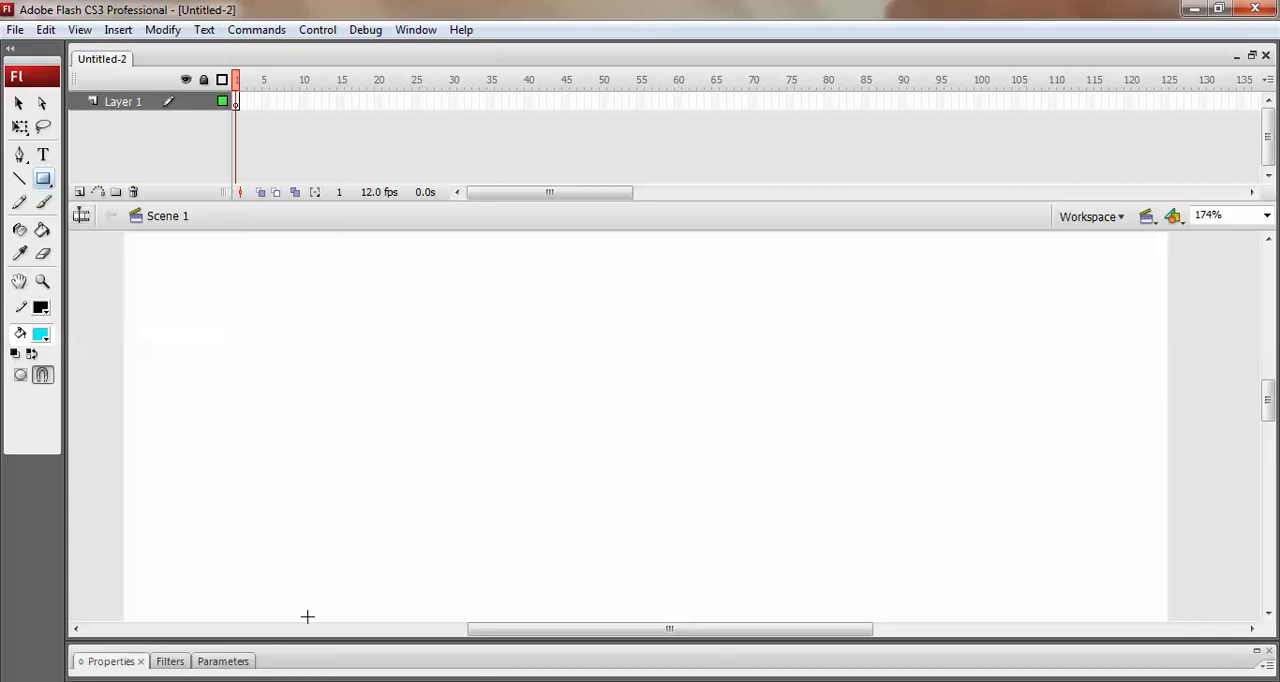
left_click(117, 662)
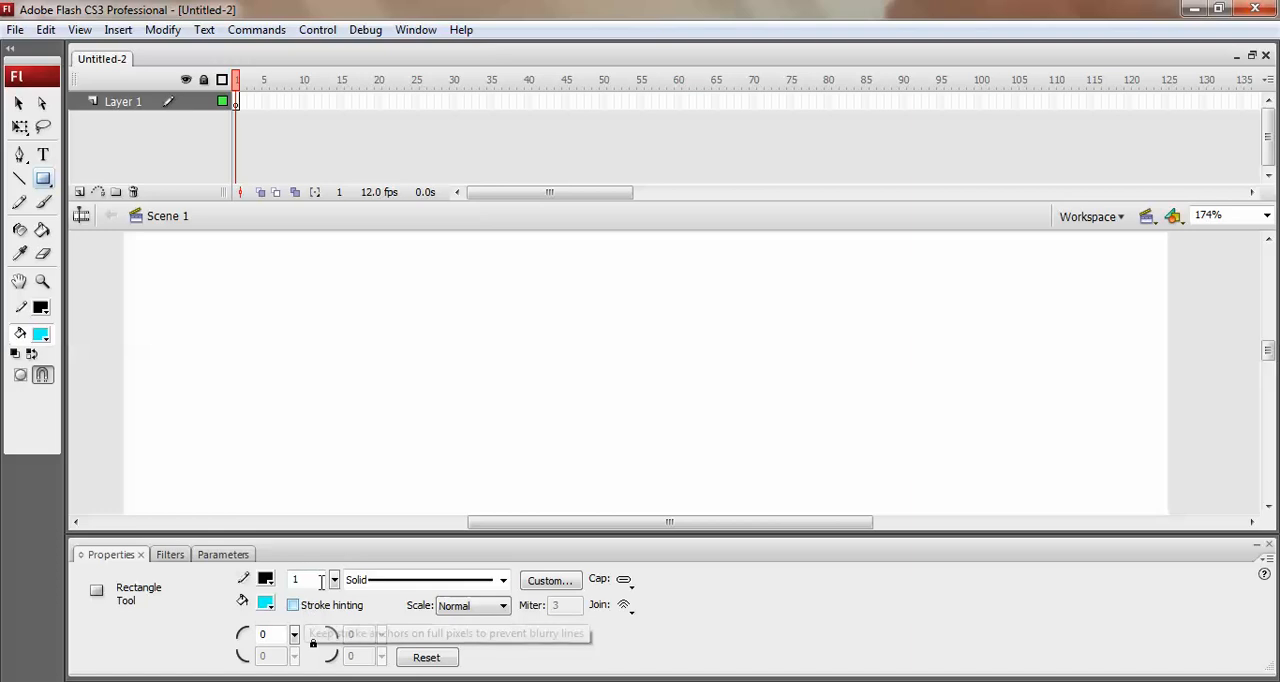
left_click(547, 581)
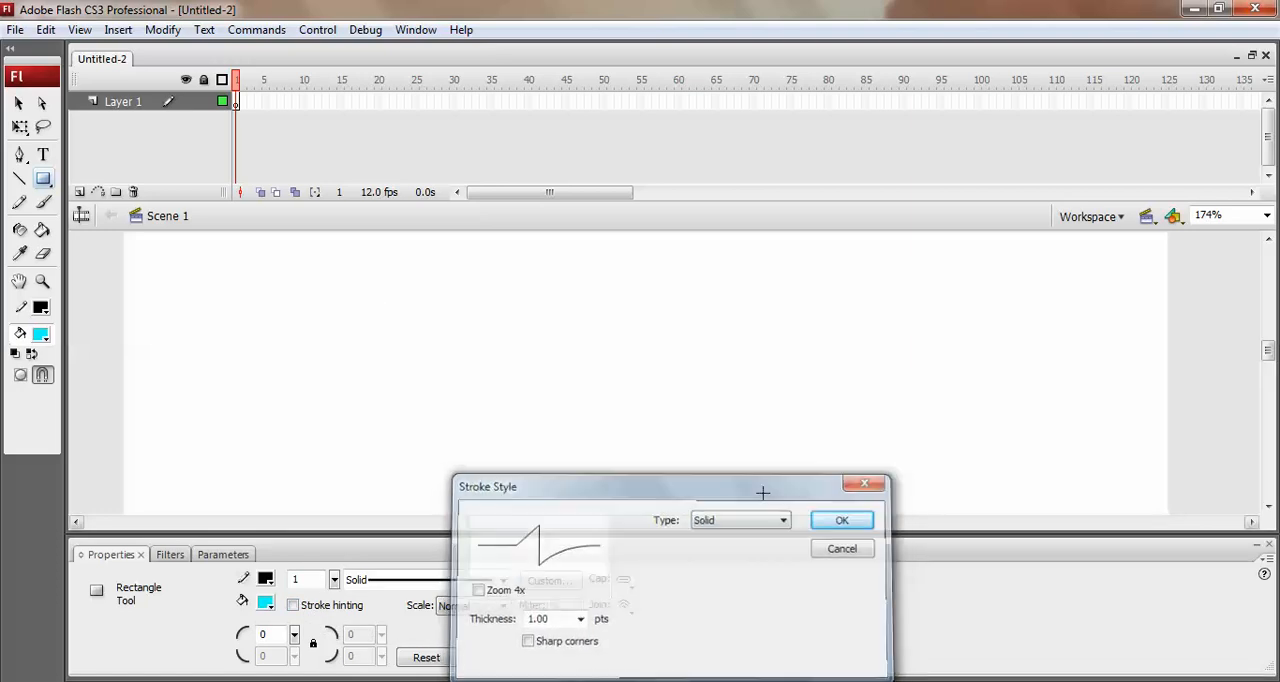
left_click(822, 521)
mouse_move(186, 260)
left_mouse_down()
mouse_move(217, 316)
mouse_move(456, 344)
left_mouse_up()
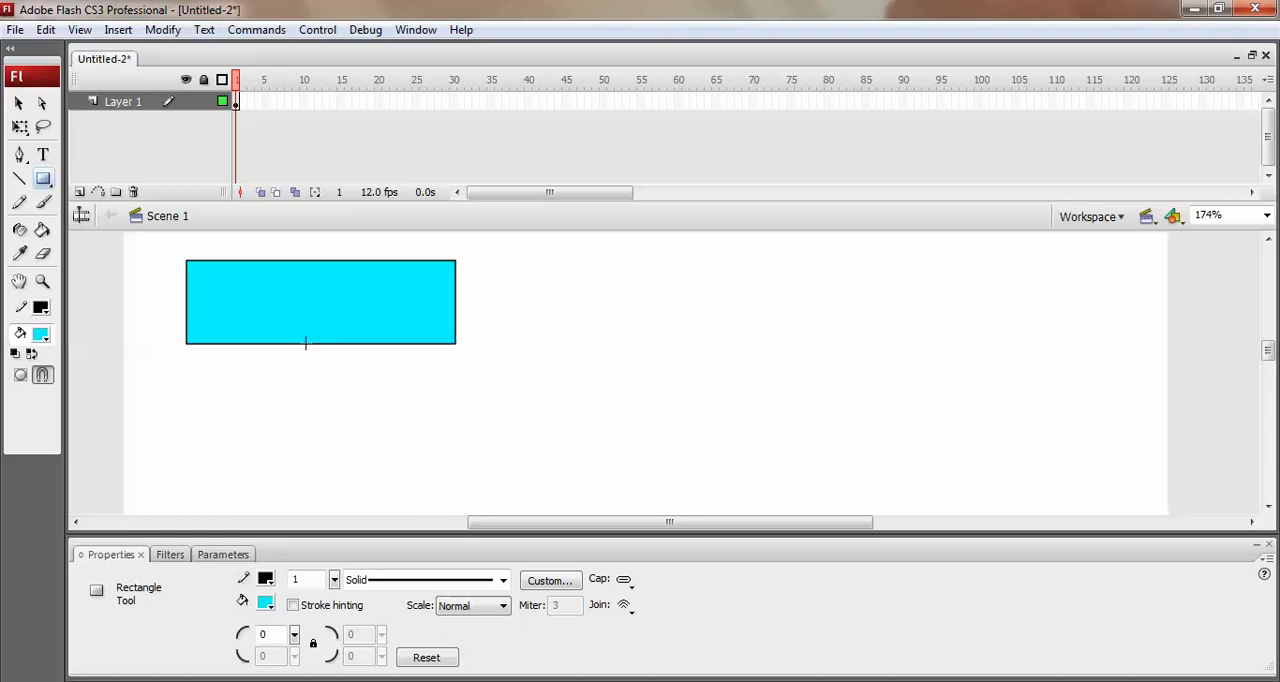
key("v")
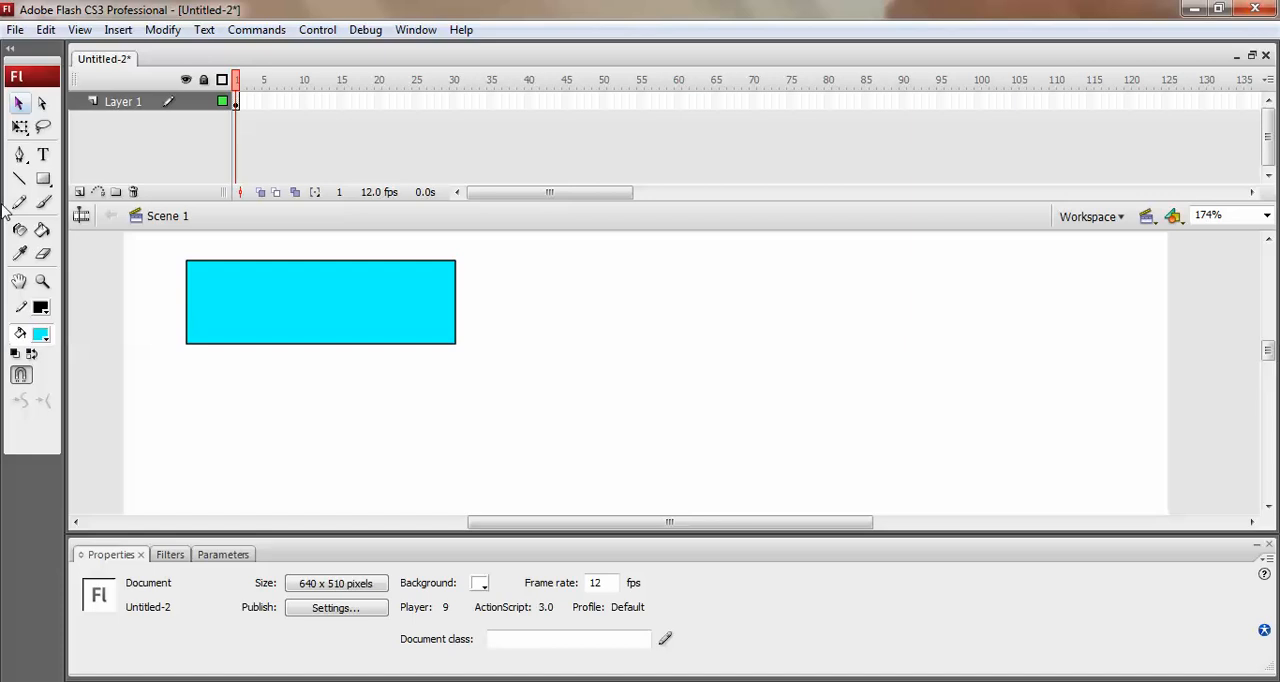
Draw a diagonal line across the rectangle's upper-left corner and bend it outward into a rounded curve.
left_click(19, 178)
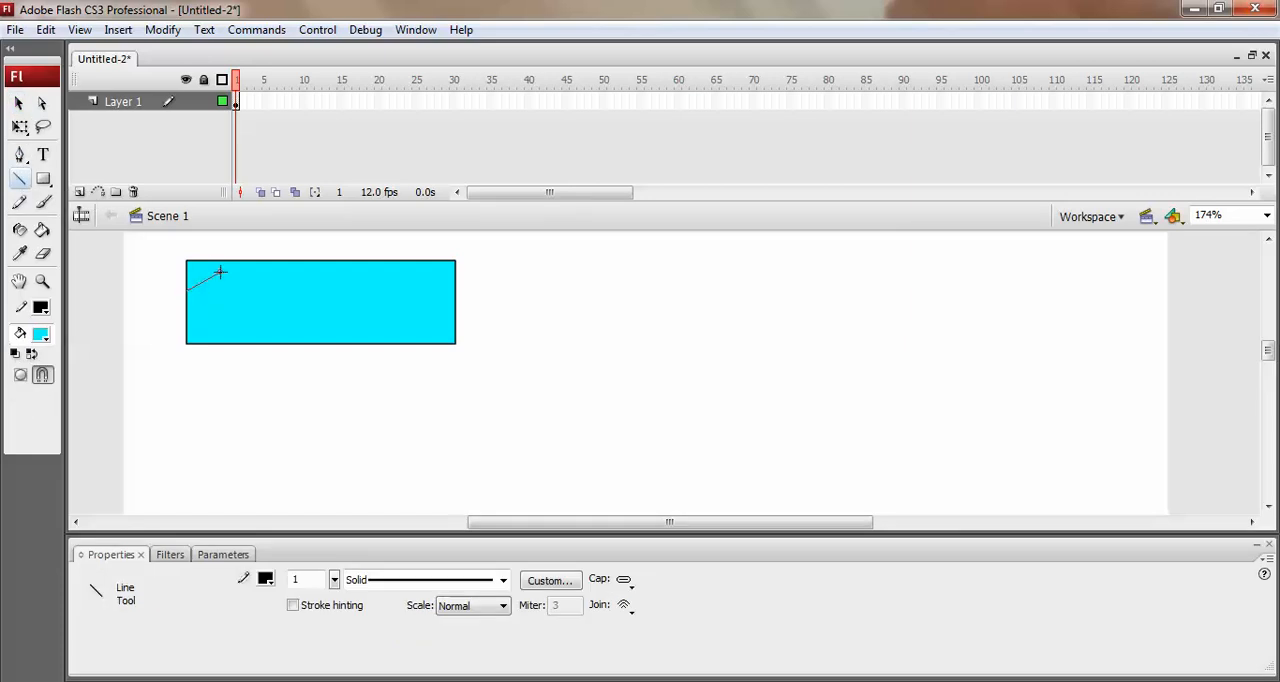
left_click_drag(220, 272, 226, 262)
key("z")
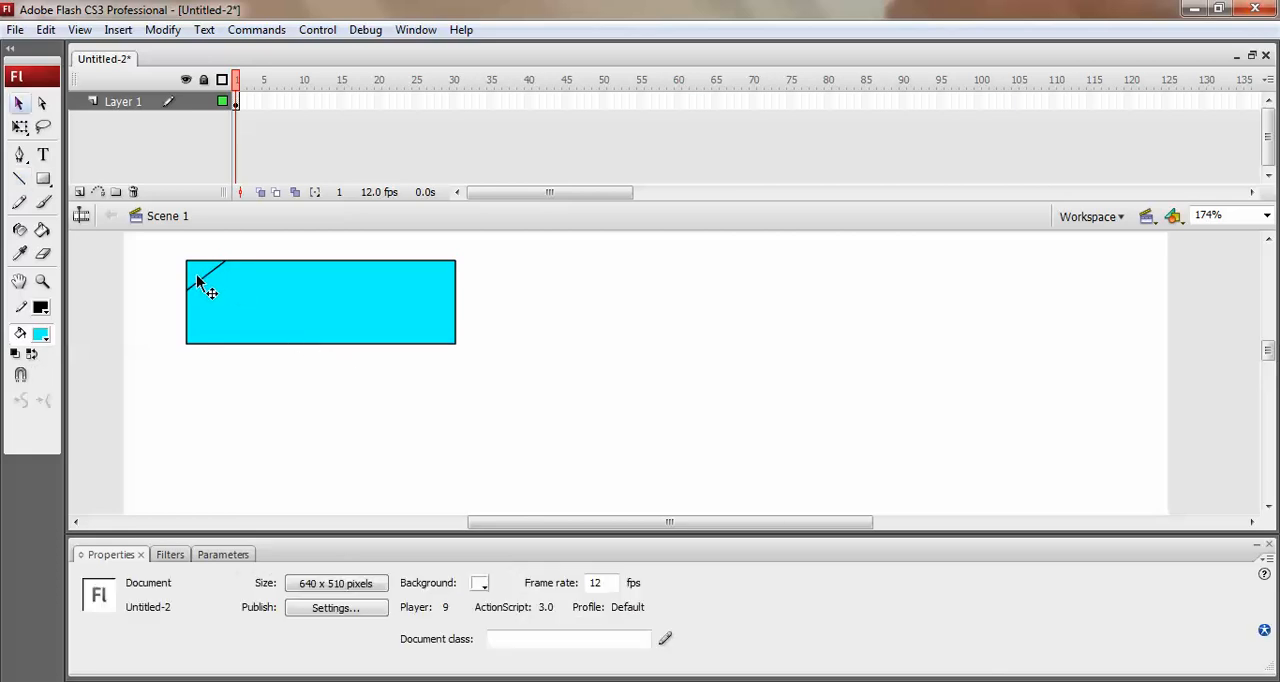
left_click_drag(163, 248, 338, 347)
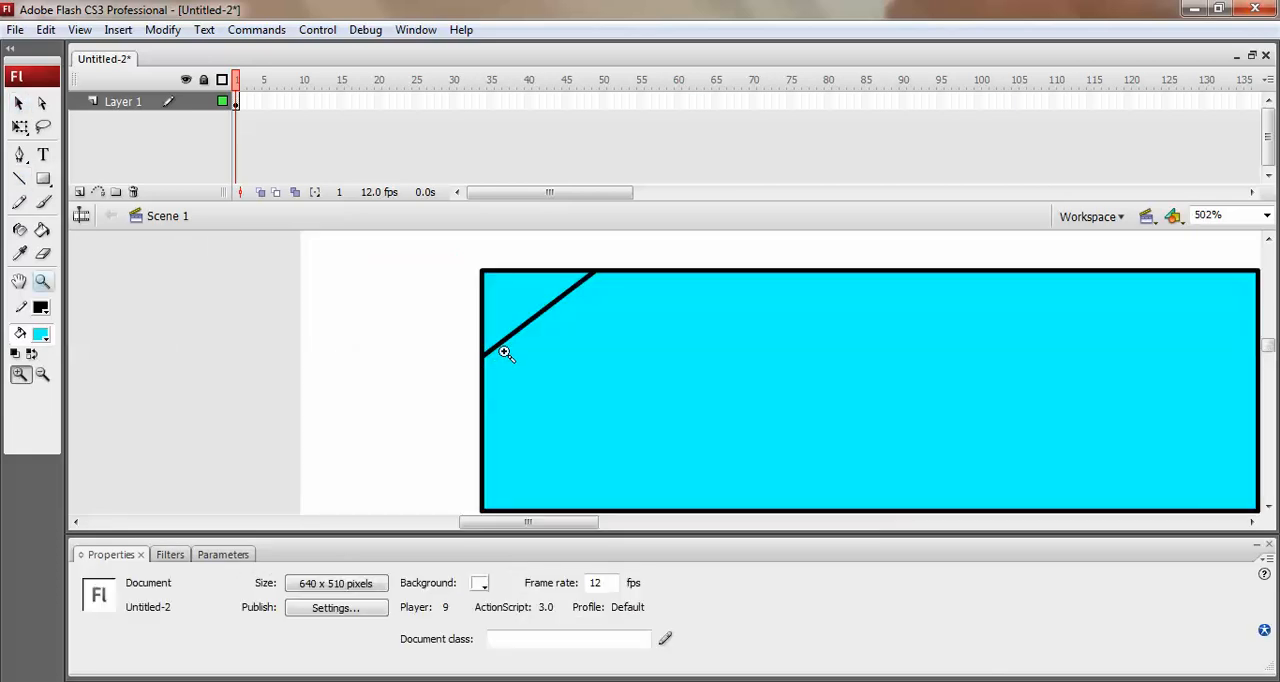
key("v")
left_click_drag(505, 337, 487, 312)
Draw a diagonal line across the rectangle's lower-right corner, bend it outward into a curve and adjust its end on the right edge.
left_click_drag(559, 531, 598, 530)
key("n")
left_click_drag(872, 458, 934, 408)
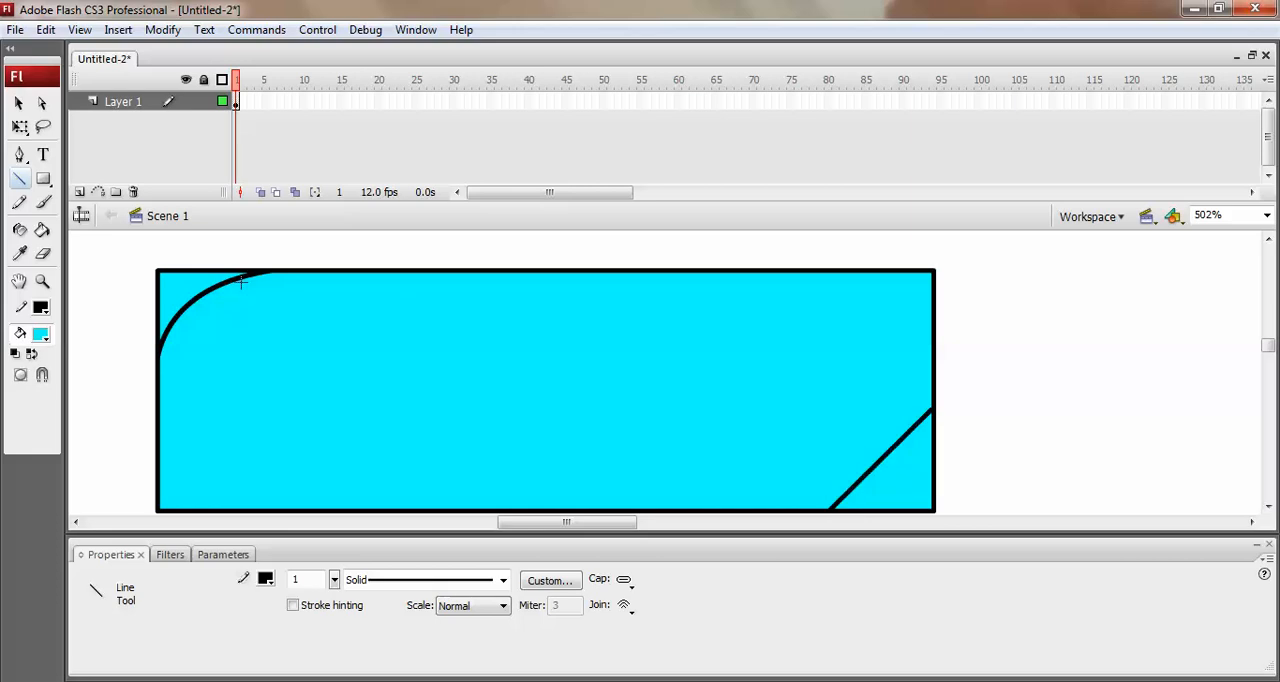
key("v")
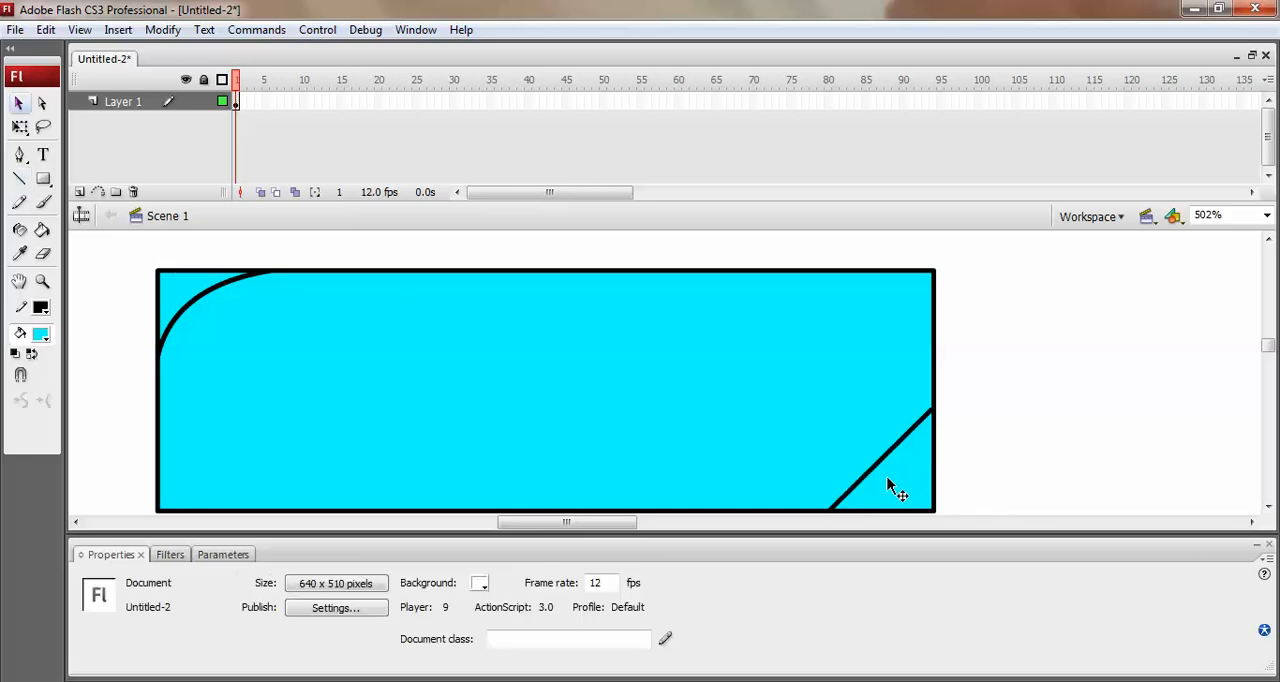
left_click_drag(888, 478, 920, 502)
left_click(920, 502)
left_click(941, 422)
left_click_drag(932, 411, 937, 400)
left_click(941, 409)
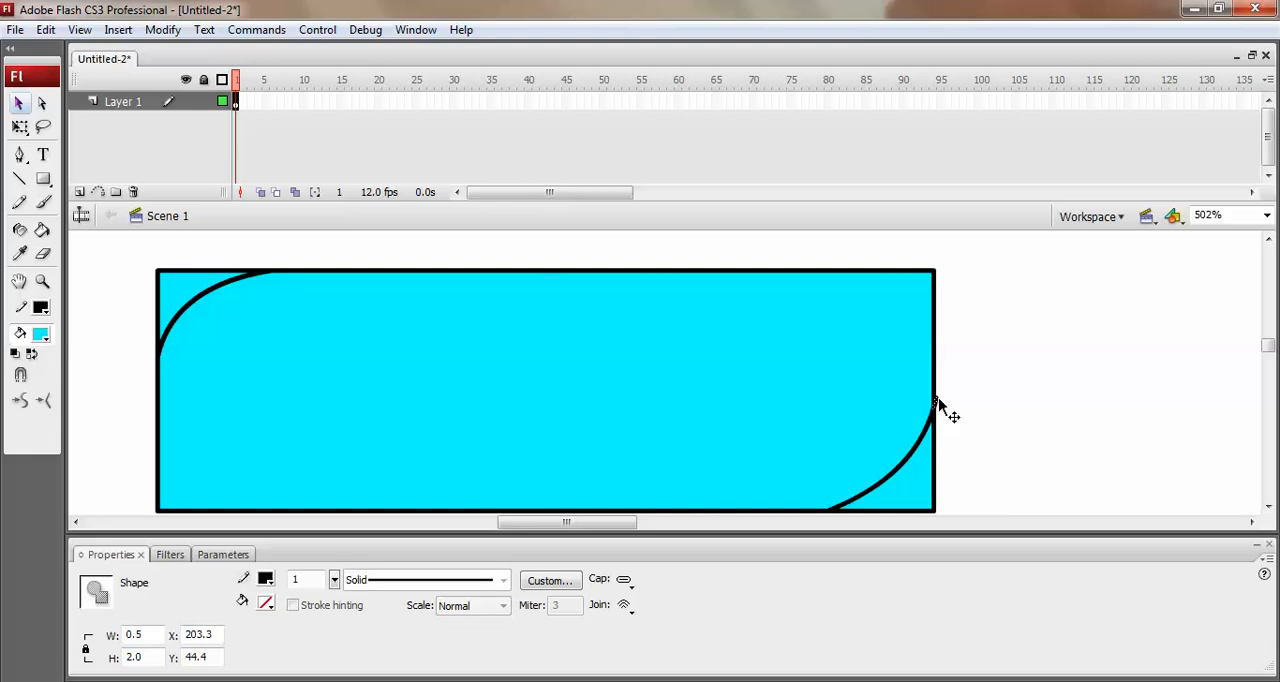
left_click(940, 508)
left_click(930, 506)
key("Delete")
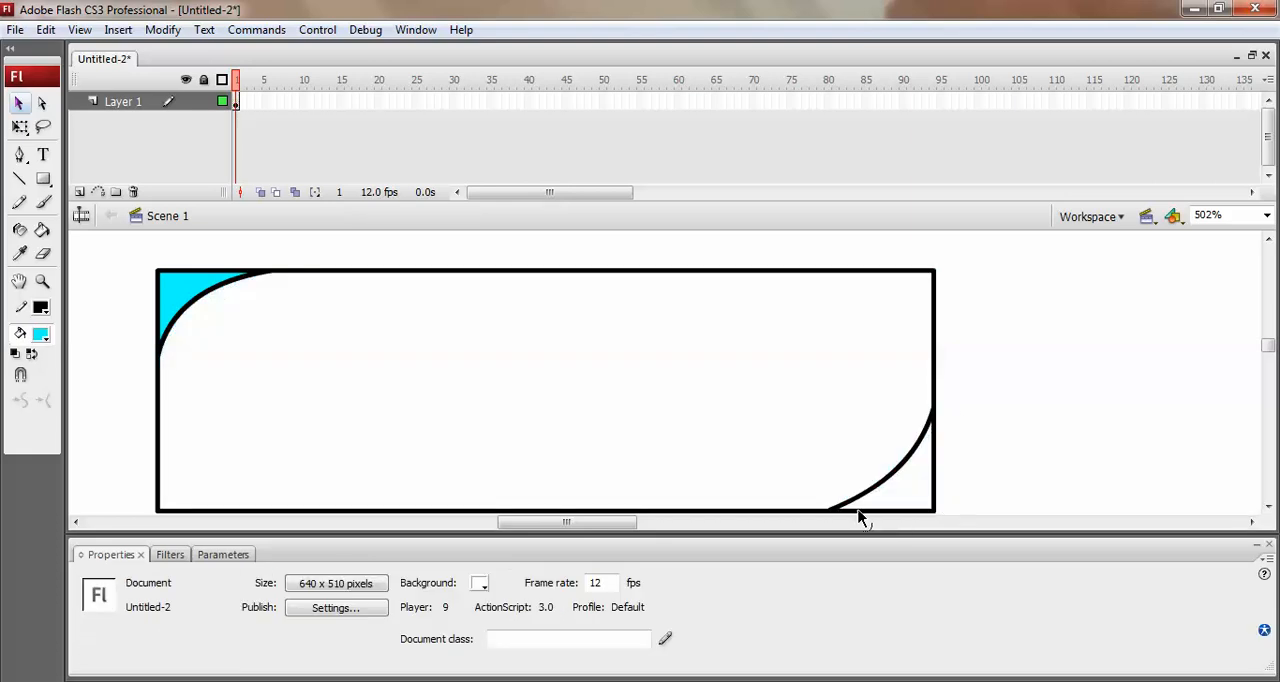
key("ctrl+z")
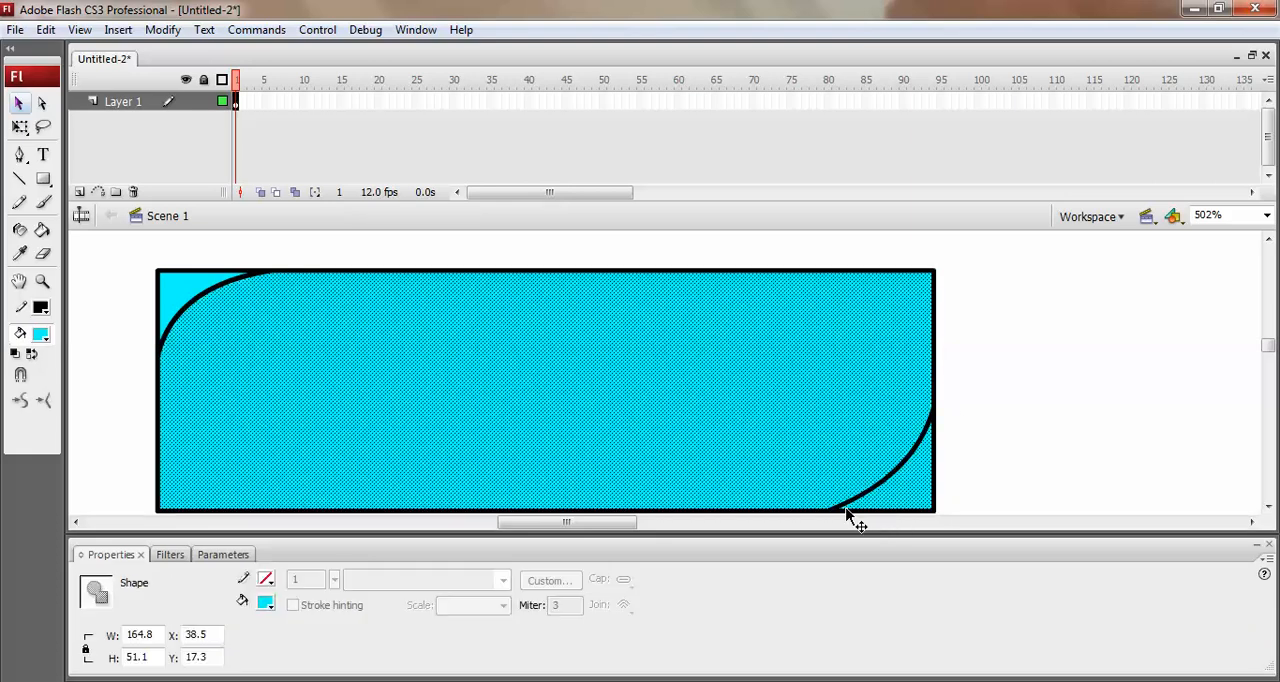
Tidy the lower-right curve's lower end where it meets the rectangle's bottom edge.
scroll(846, 517, "down", 2)
left_click(838, 492)
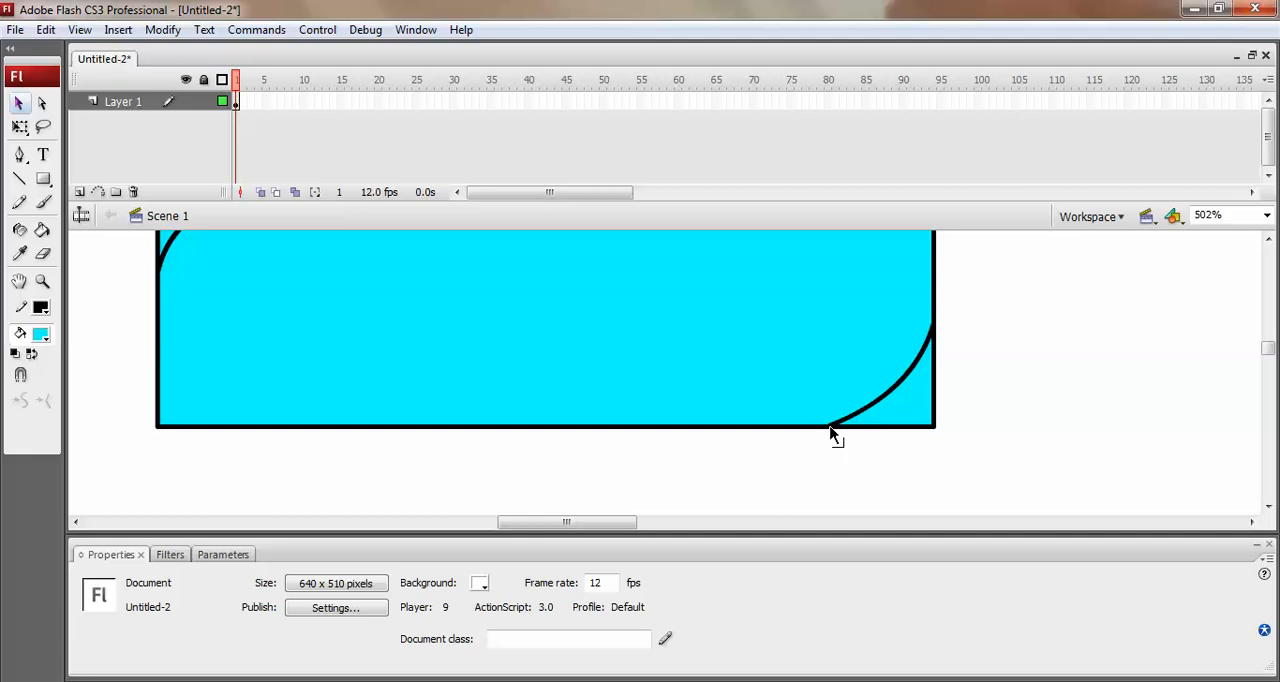
left_click(827, 430)
left_click(829, 436)
Delete the fill pieces and outline segments outside the curves at the upper-left and lower-right corners.
scroll(515, 397, "up", 2)
left_click(187, 293)
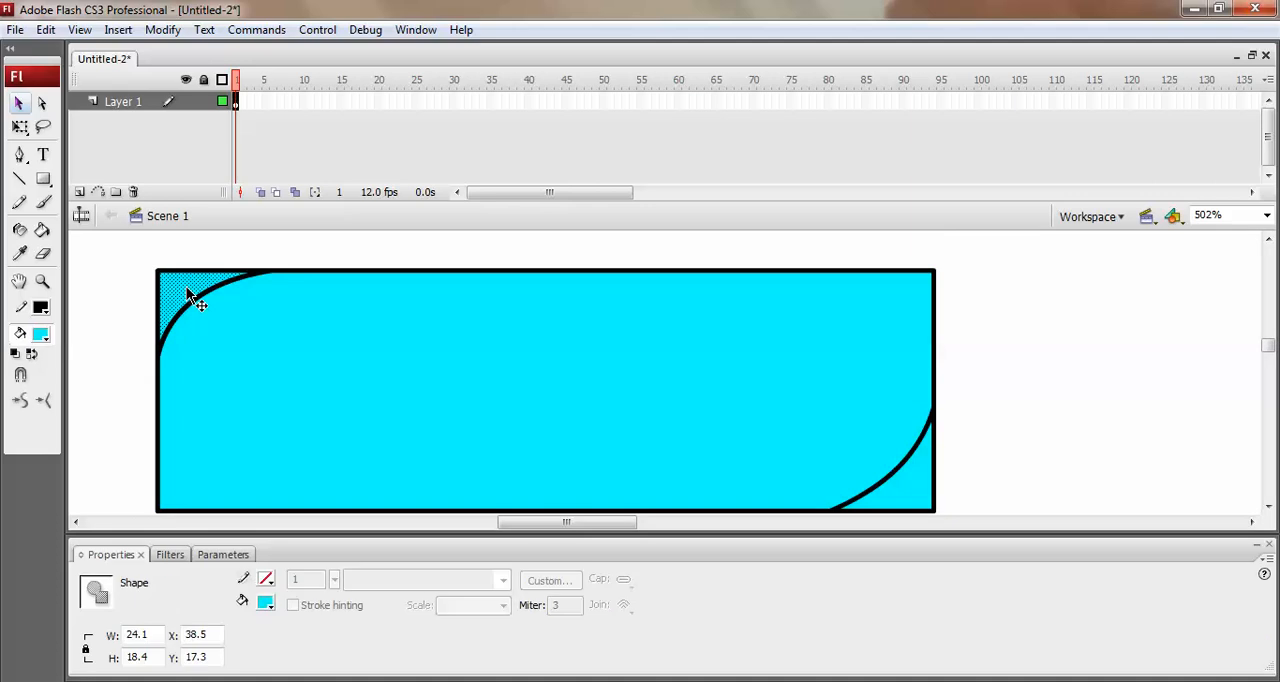
key("Delete")
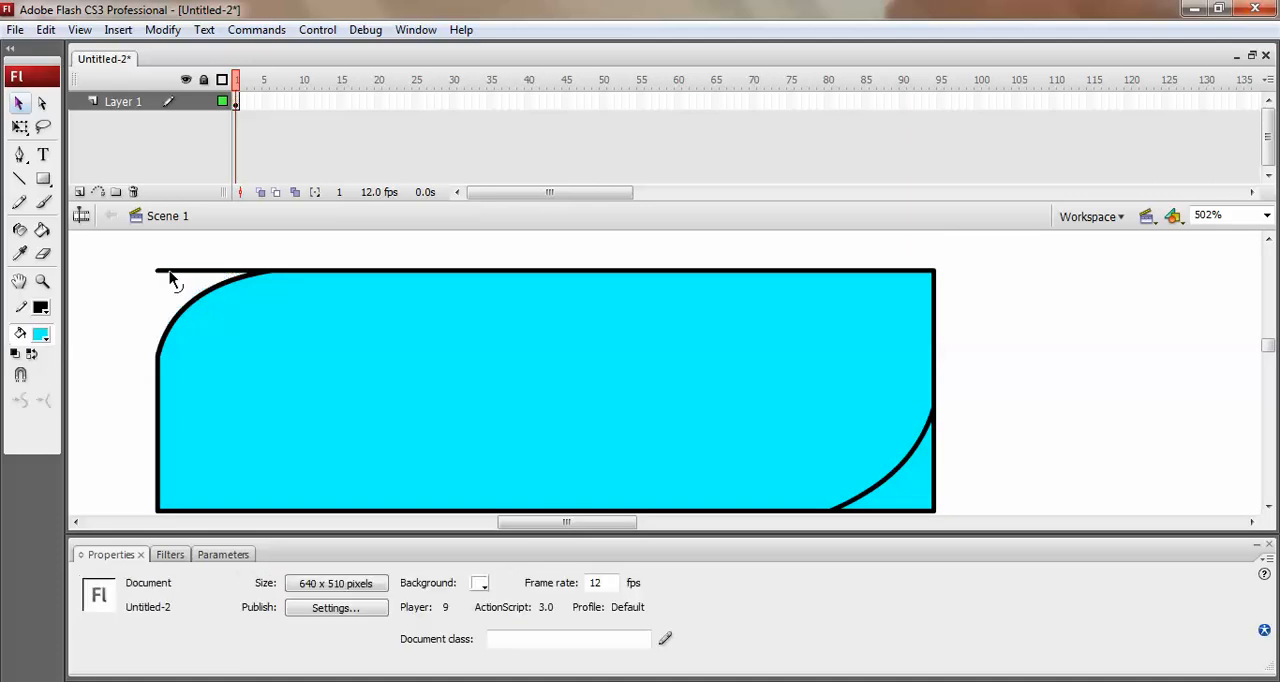
left_click(903, 497)
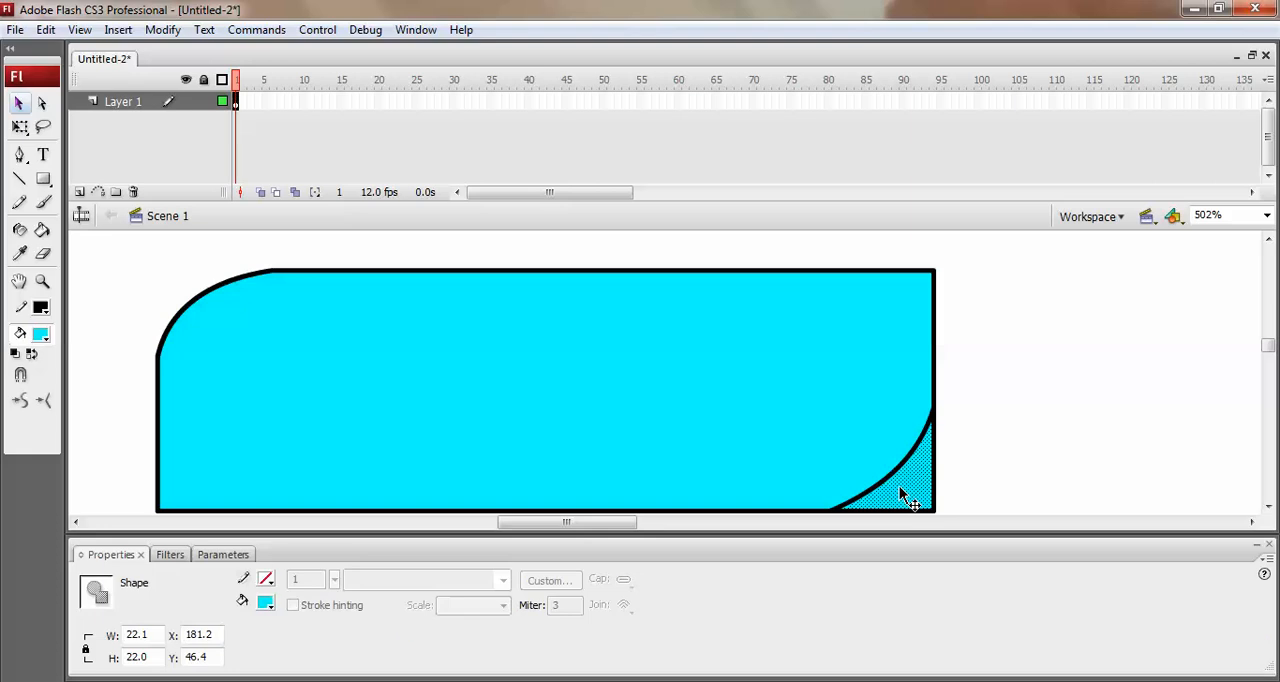
key("Delete")
left_click(928, 511)
key("Delete")
left_click(933, 505)
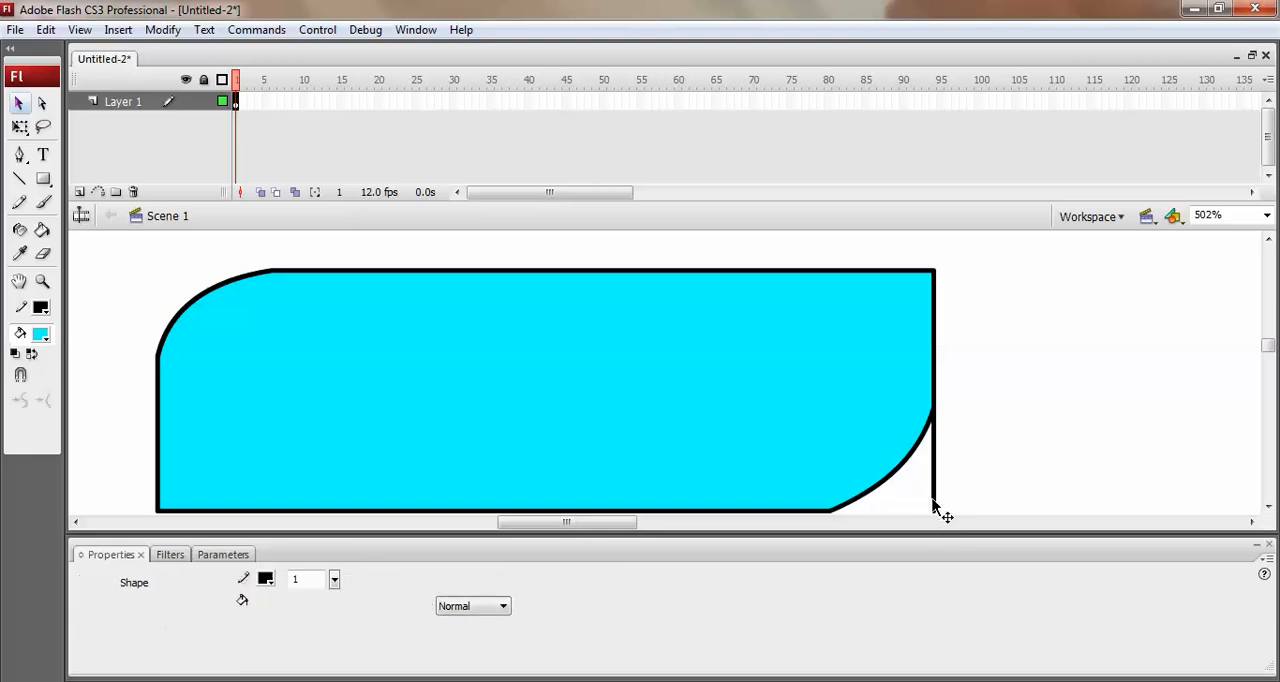
key("Delete")
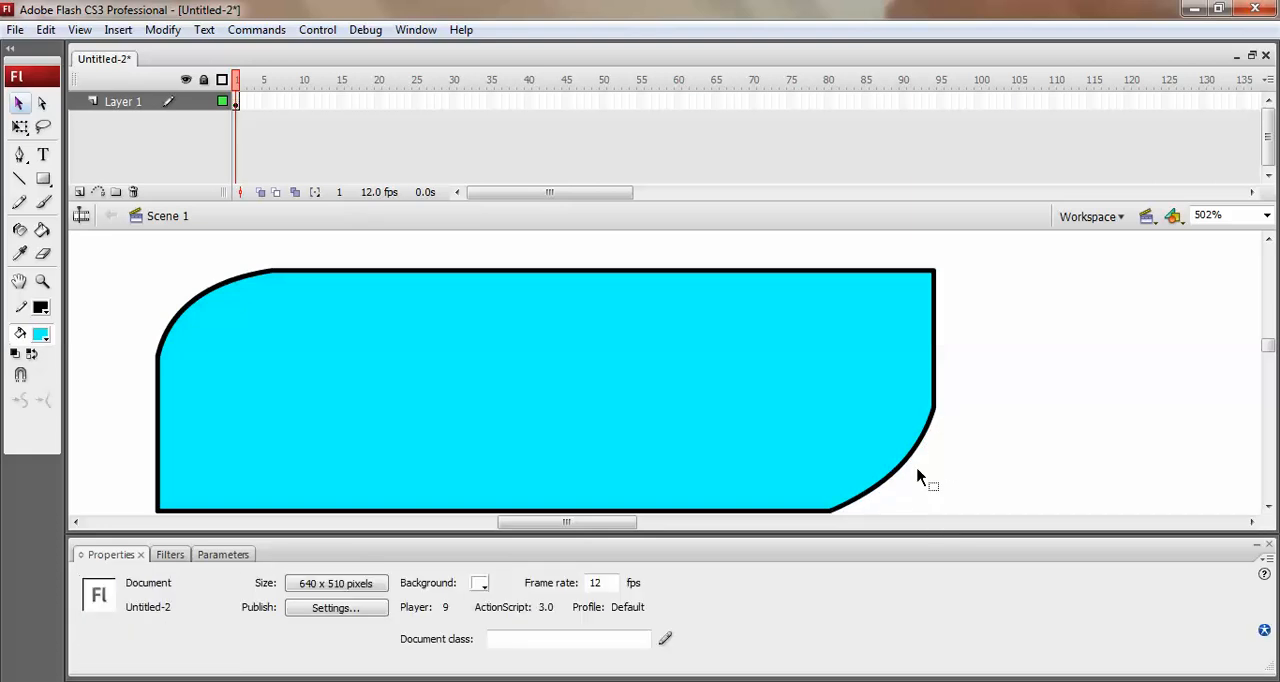
Smooth the junctions where the lower-right curve meets the right edge and the bottom edge.
key("space")
left_click_drag(957, 450, 960, 430)
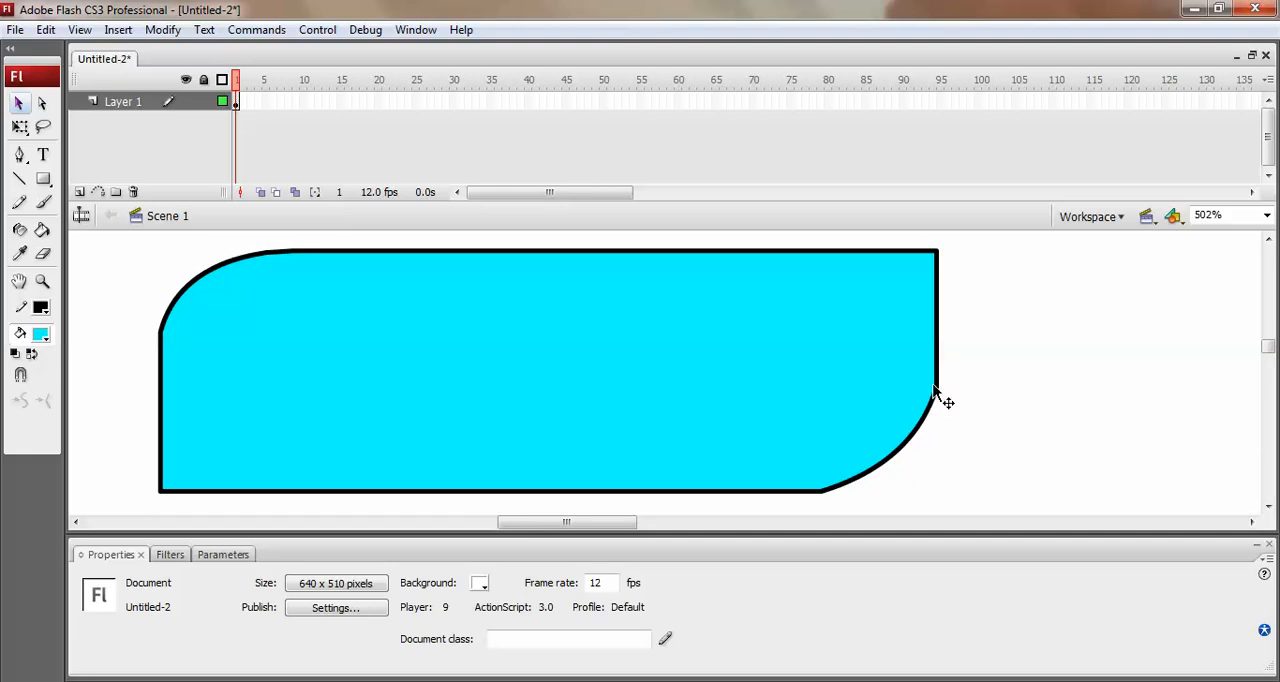
left_click_drag(959, 366, 920, 412)
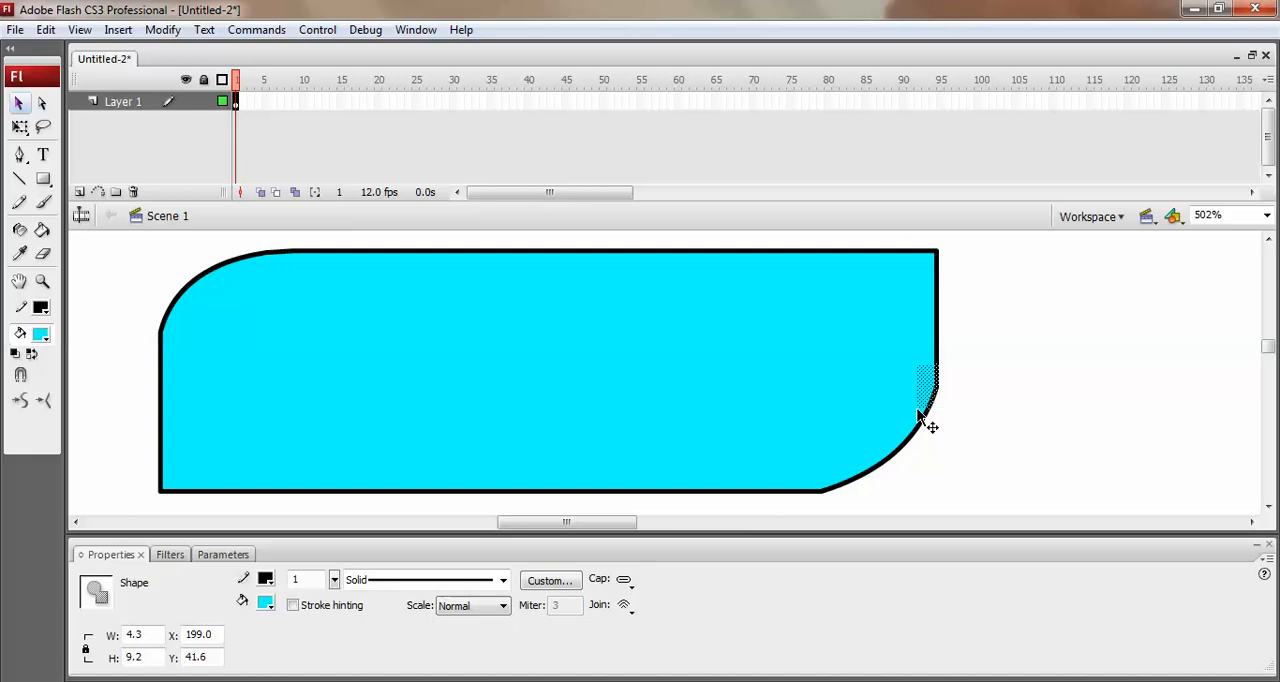
left_click(24, 402)
left_click_drag(855, 489, 780, 494)
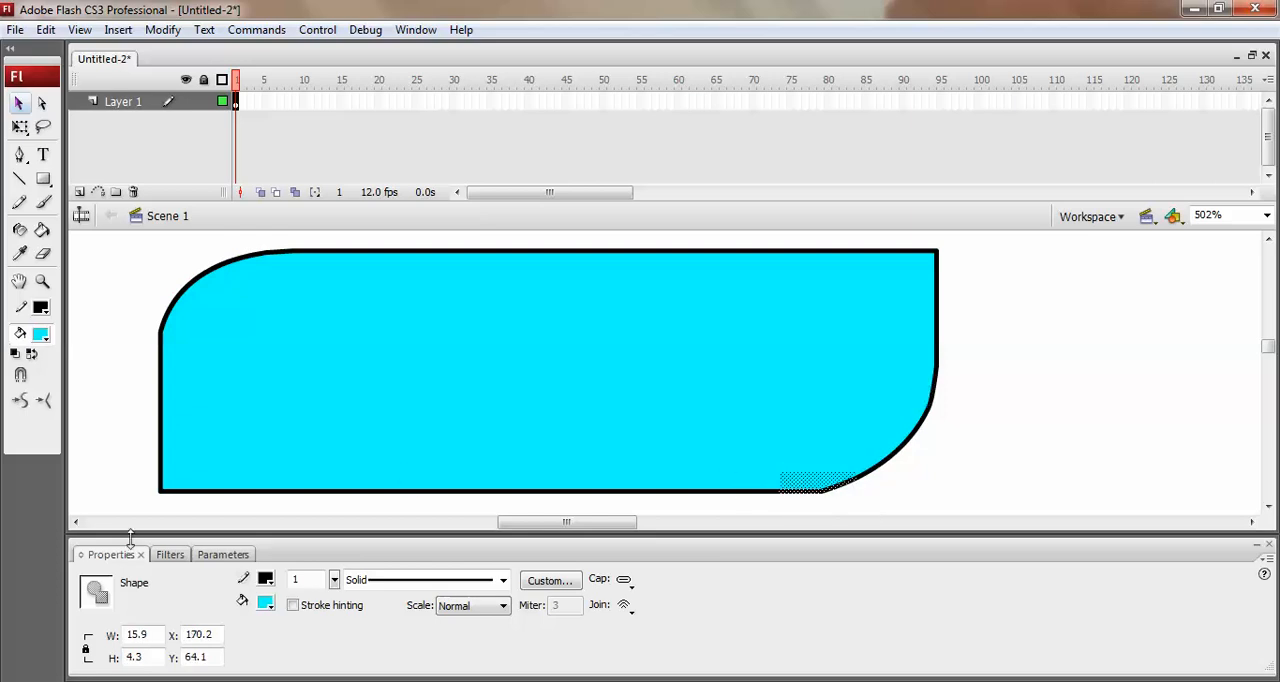
left_click(22, 402)
left_click(975, 382)
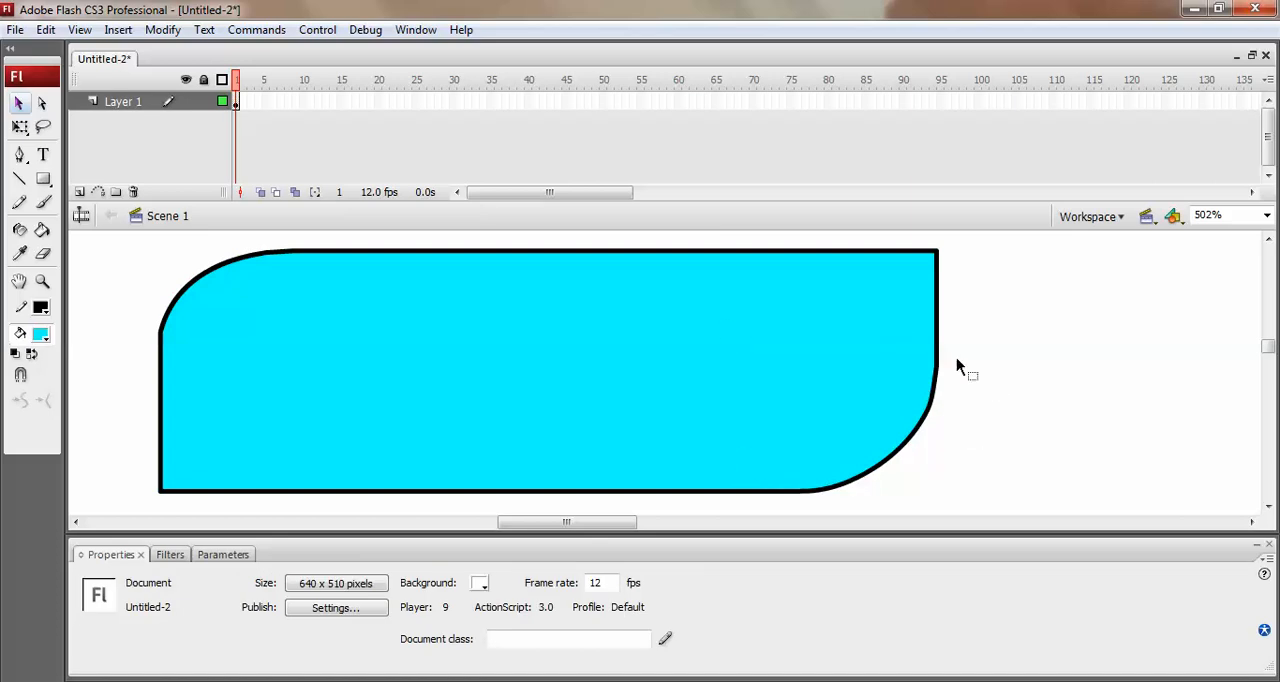
Delete the shape's entire black outline and recolour its fill purple with the Paint Bucket tool.
double_click(184, 288)
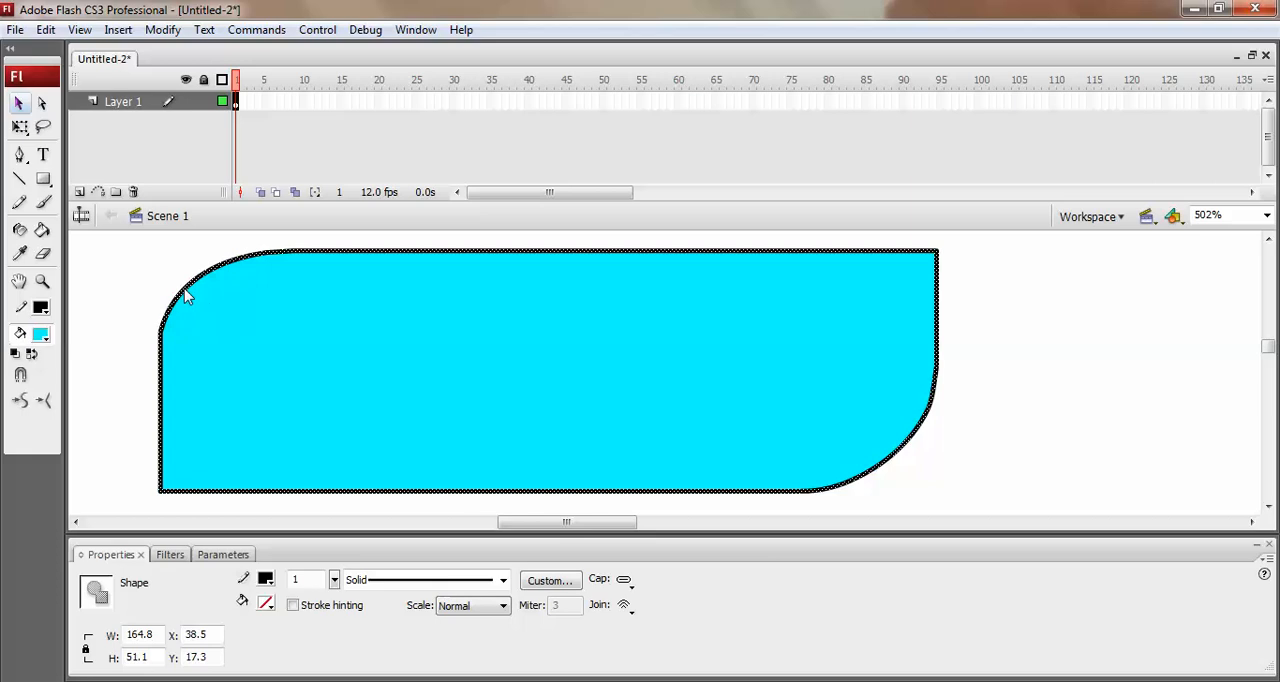
key("Delete")
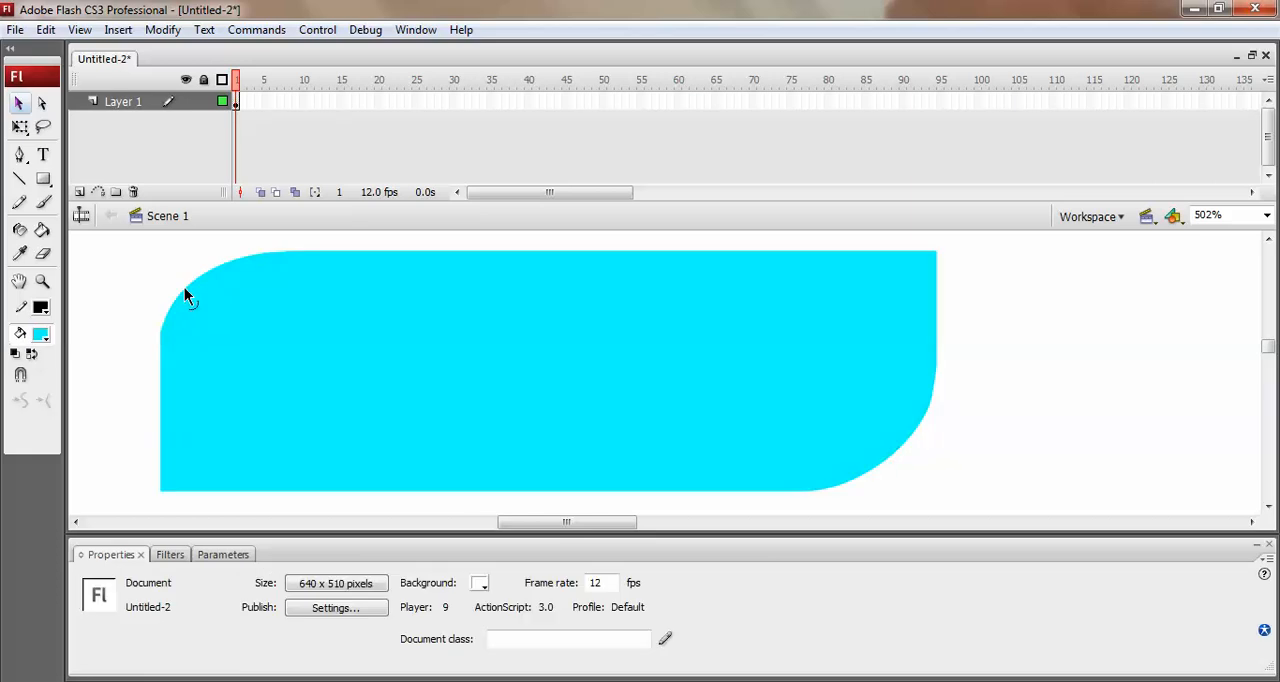
left_click(38, 336)
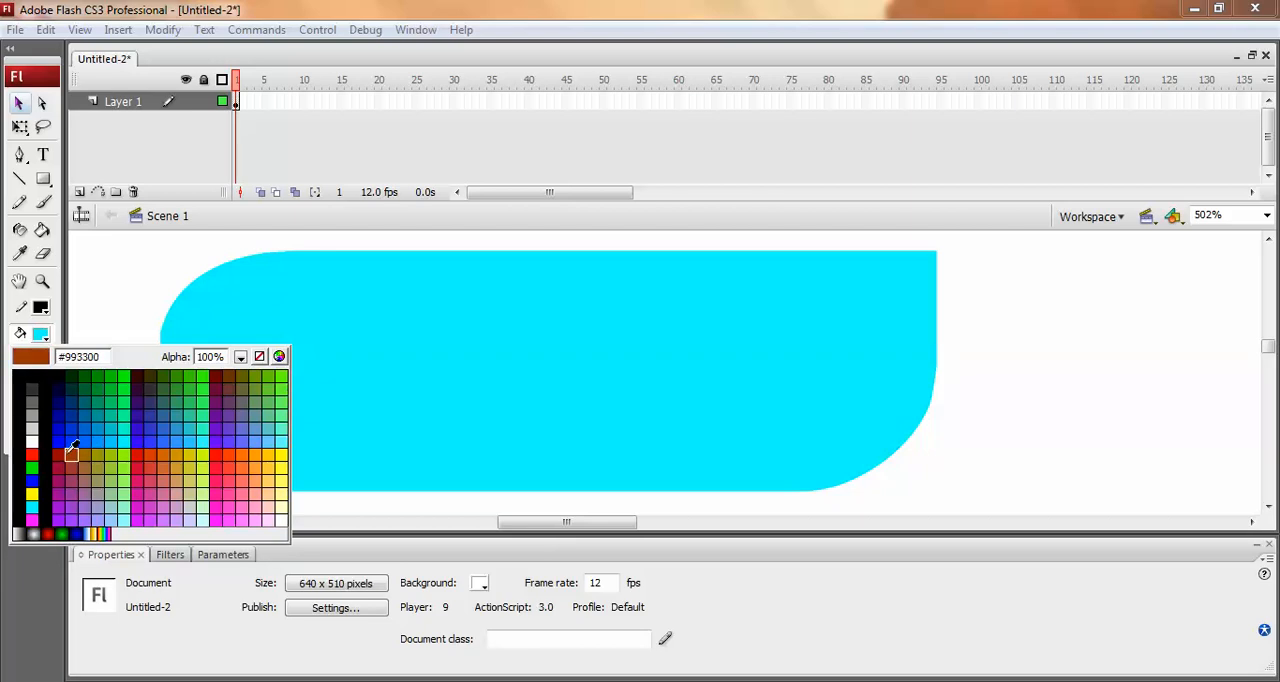
left_click(60, 492)
left_click(42, 229)
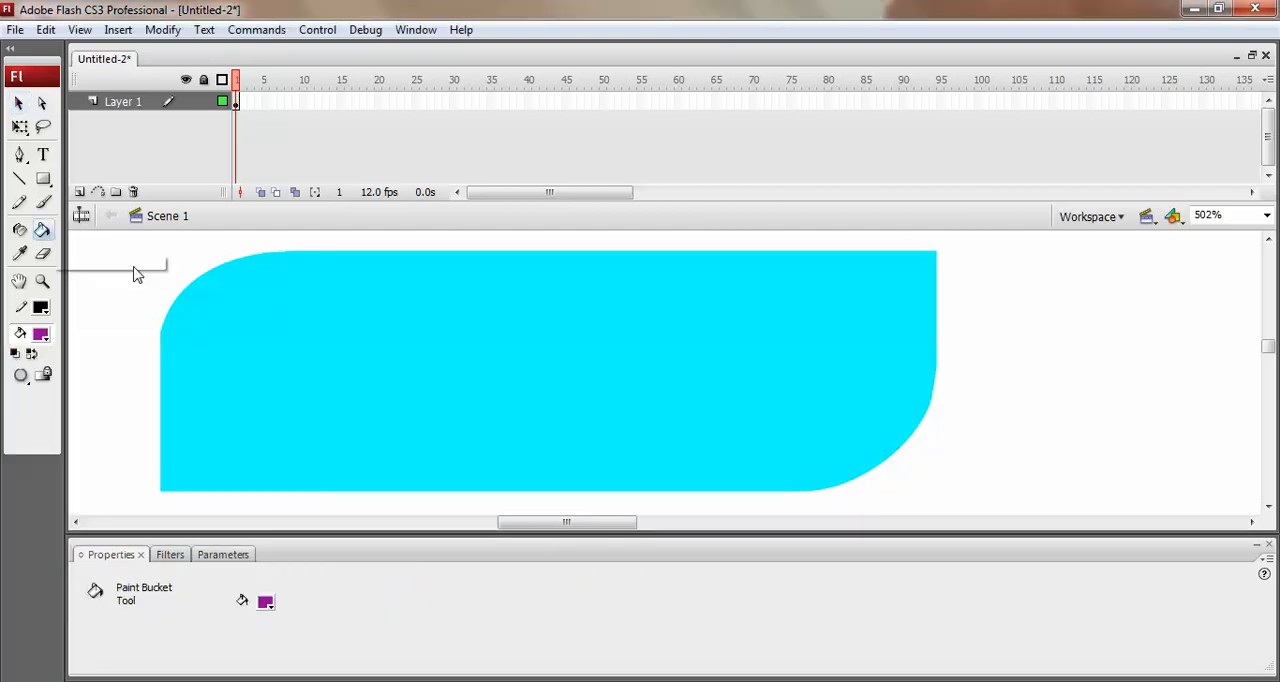
left_click(271, 300)
key("v")
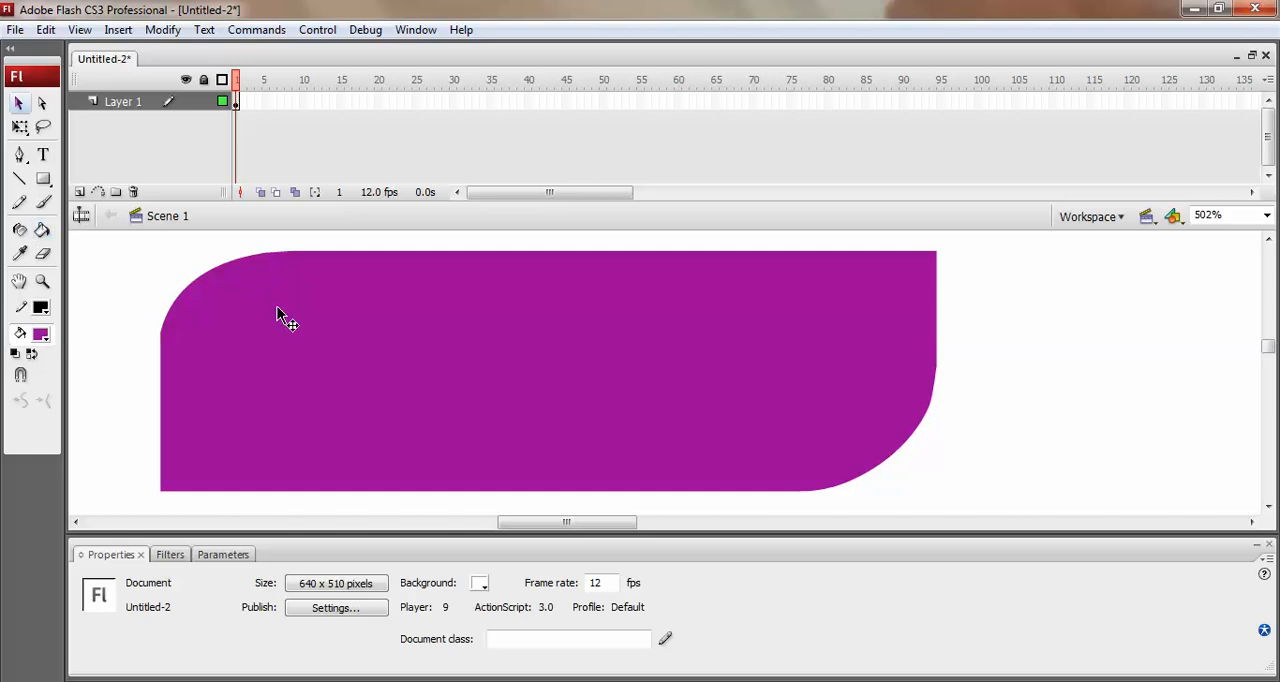
Move the purple shape closer to the stage's left edge, to about X 26, Y 18.
key("ctrl+minus")
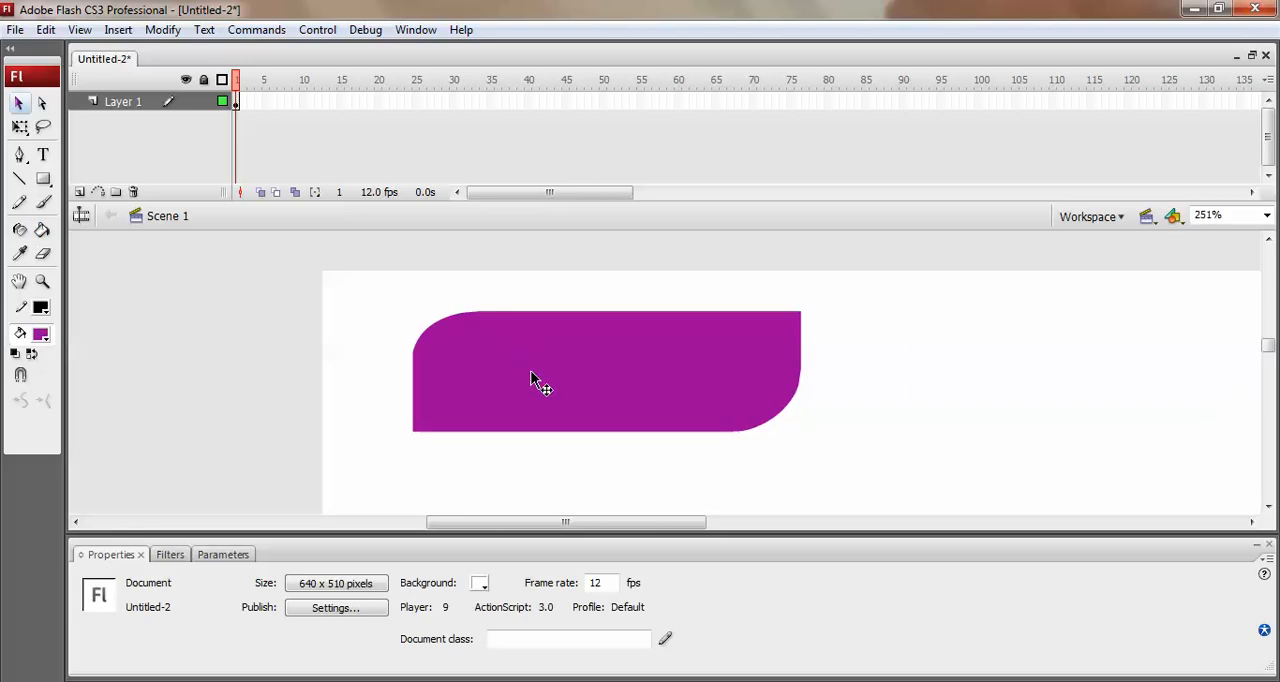
left_click_drag(569, 524, 597, 546)
left_click_drag(513, 415, 480, 418)
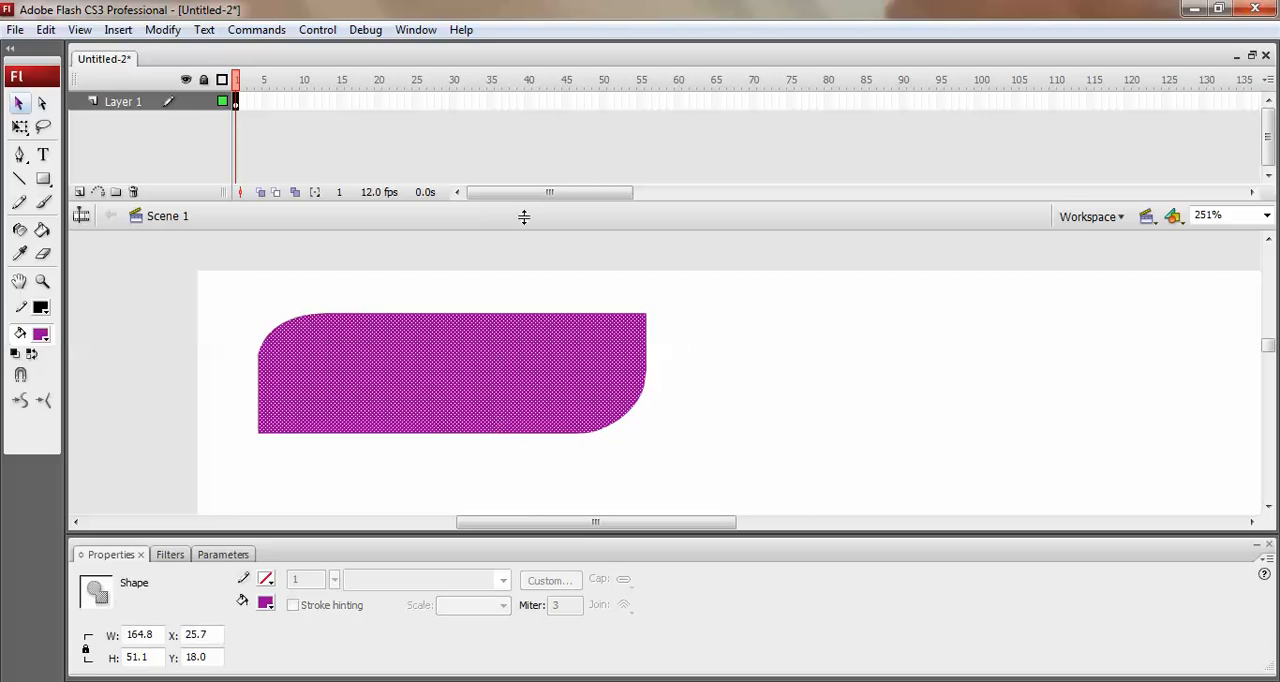
left_click(700, 337)
Convert the purple shape to a symbol of type Button, keeping the default name Symbol 1.
left_click(420, 352)
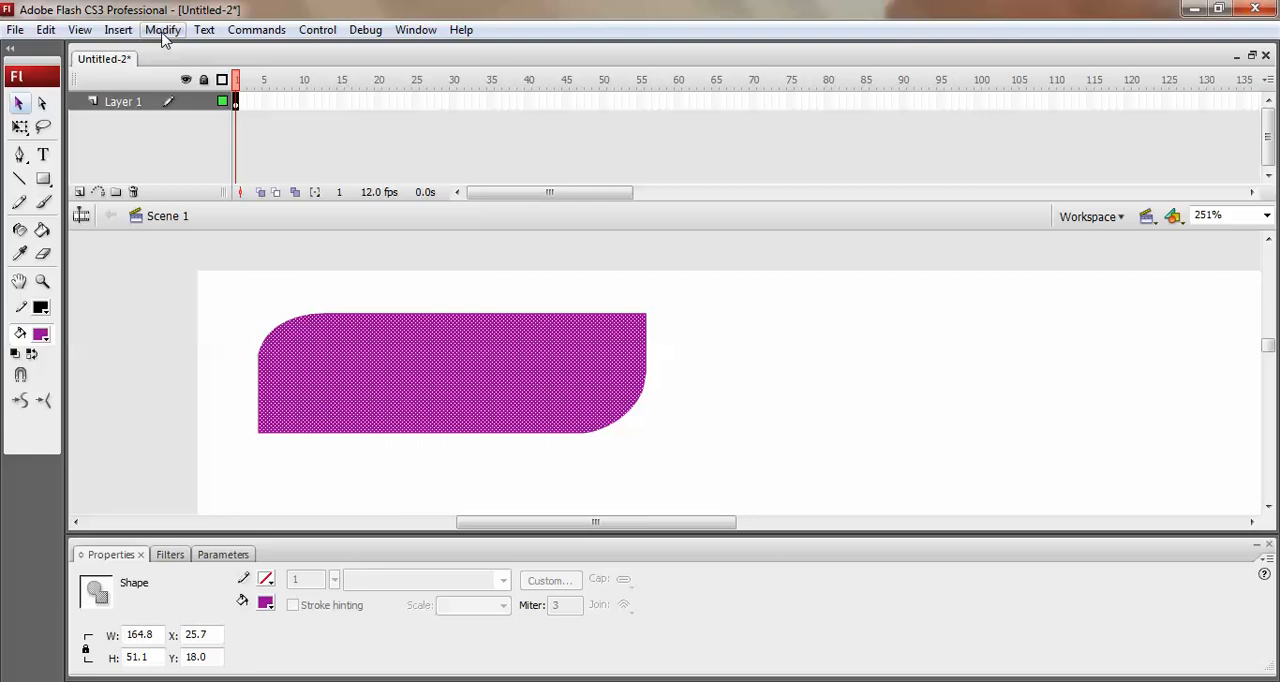
left_click(162, 32)
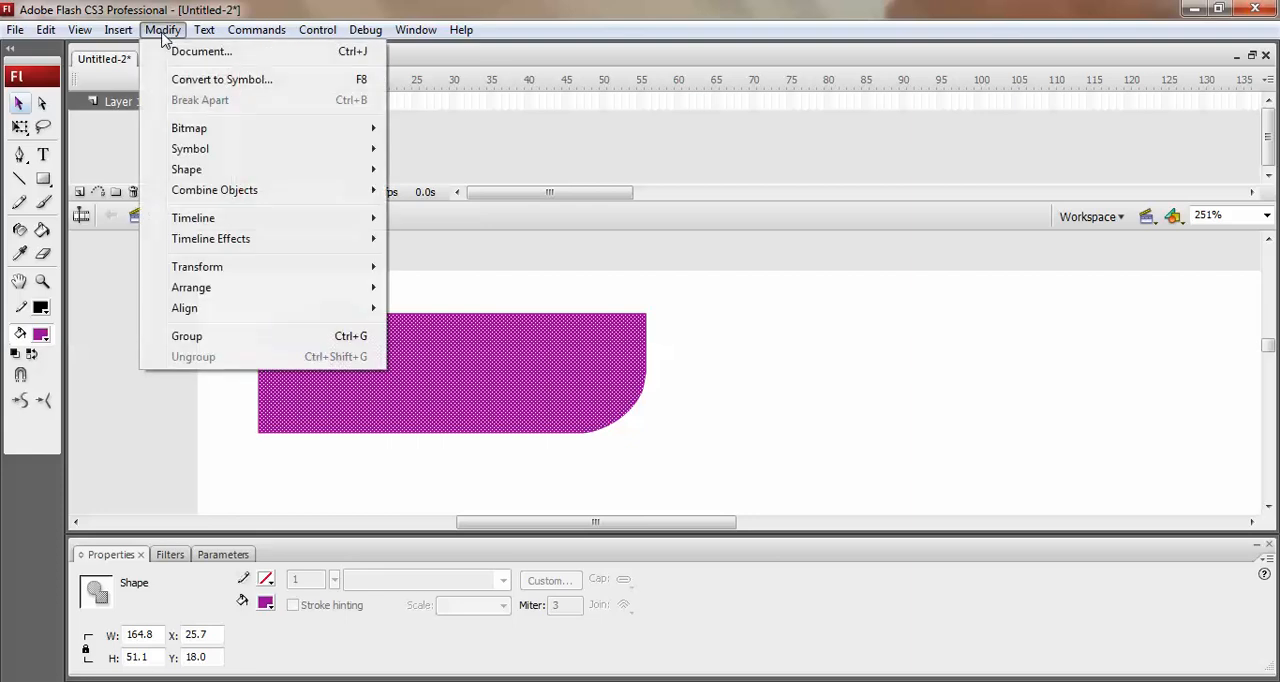
left_click(213, 80)
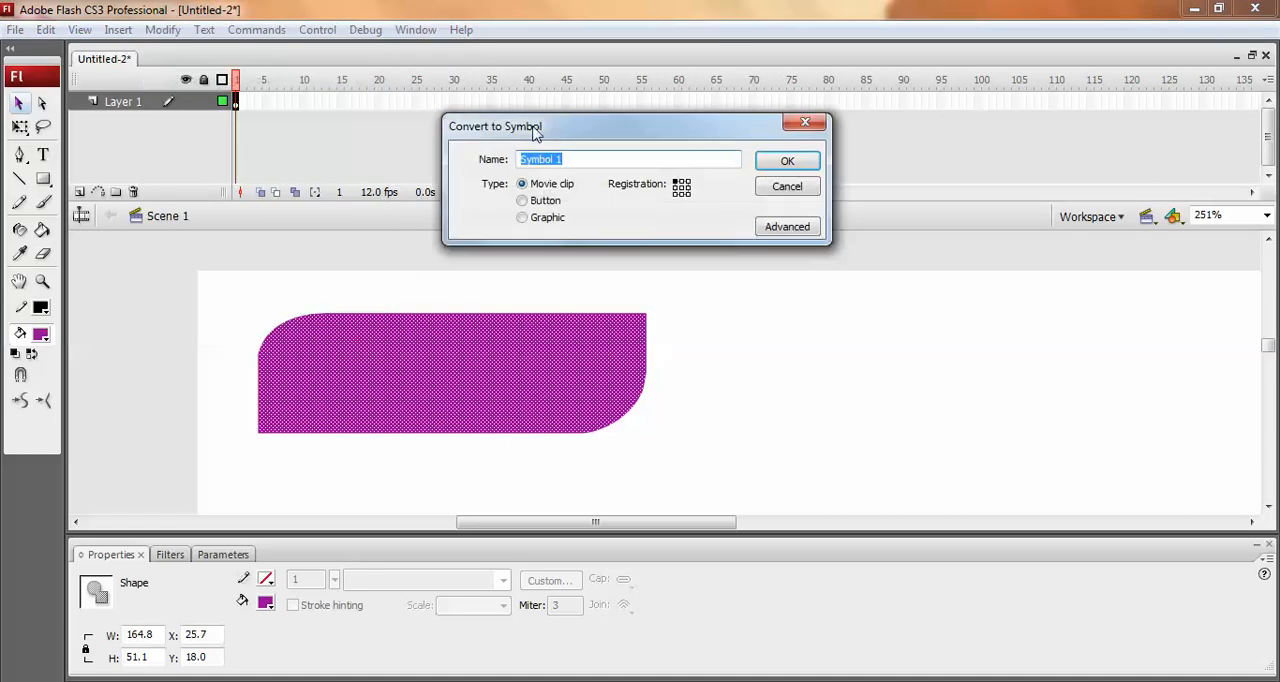
left_click(530, 203)
left_click(780, 164)
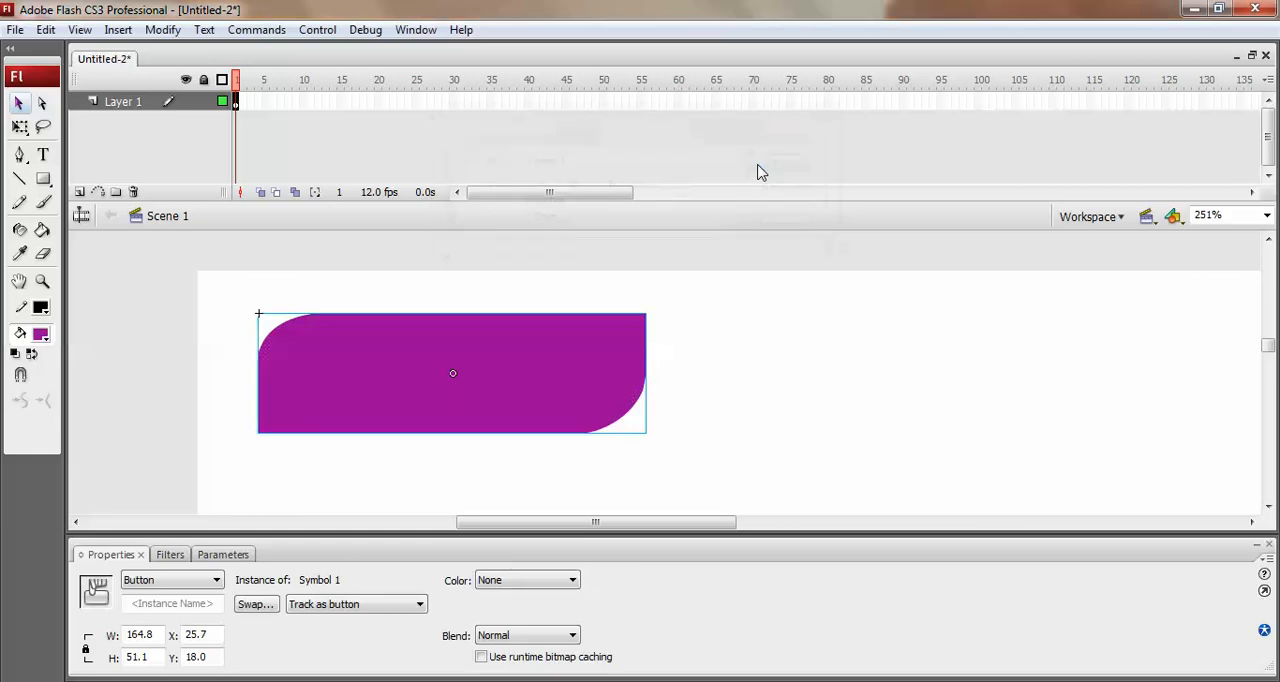
Open the purple button symbol for editing so its Up, Over, Down and Hit frames are accessible.
left_click(757, 311)
left_click(465, 350)
double_click(452, 374)
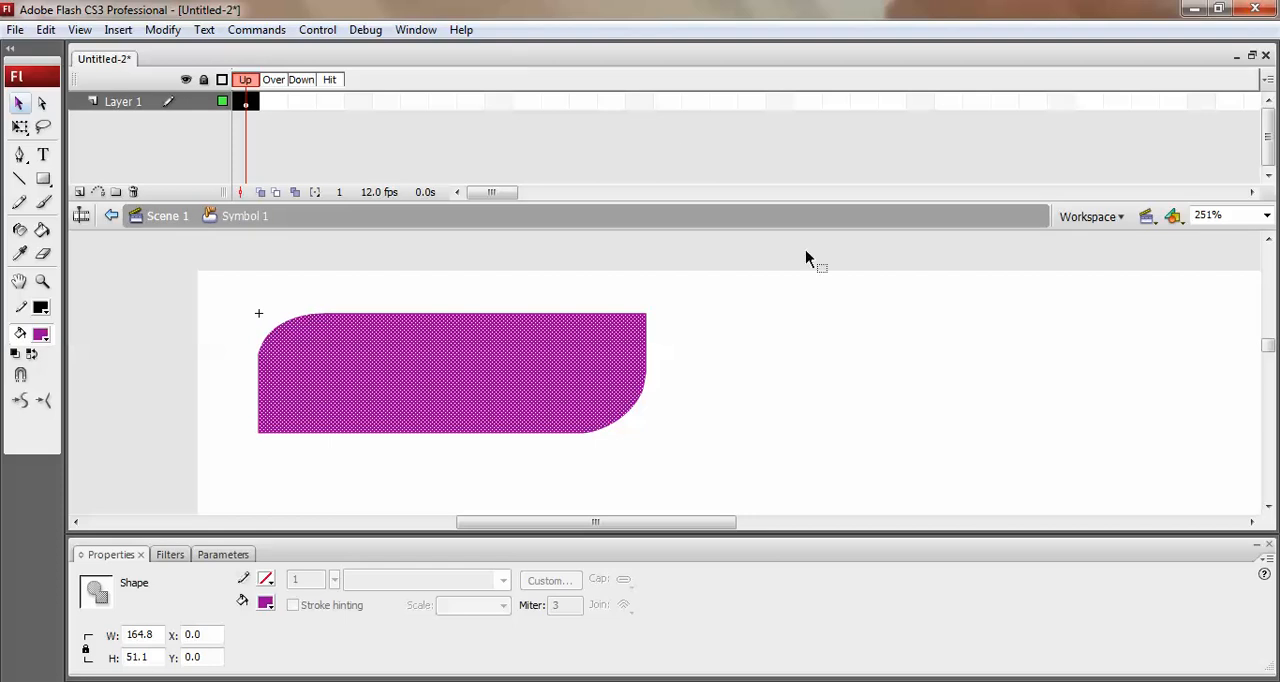
left_click(760, 325)
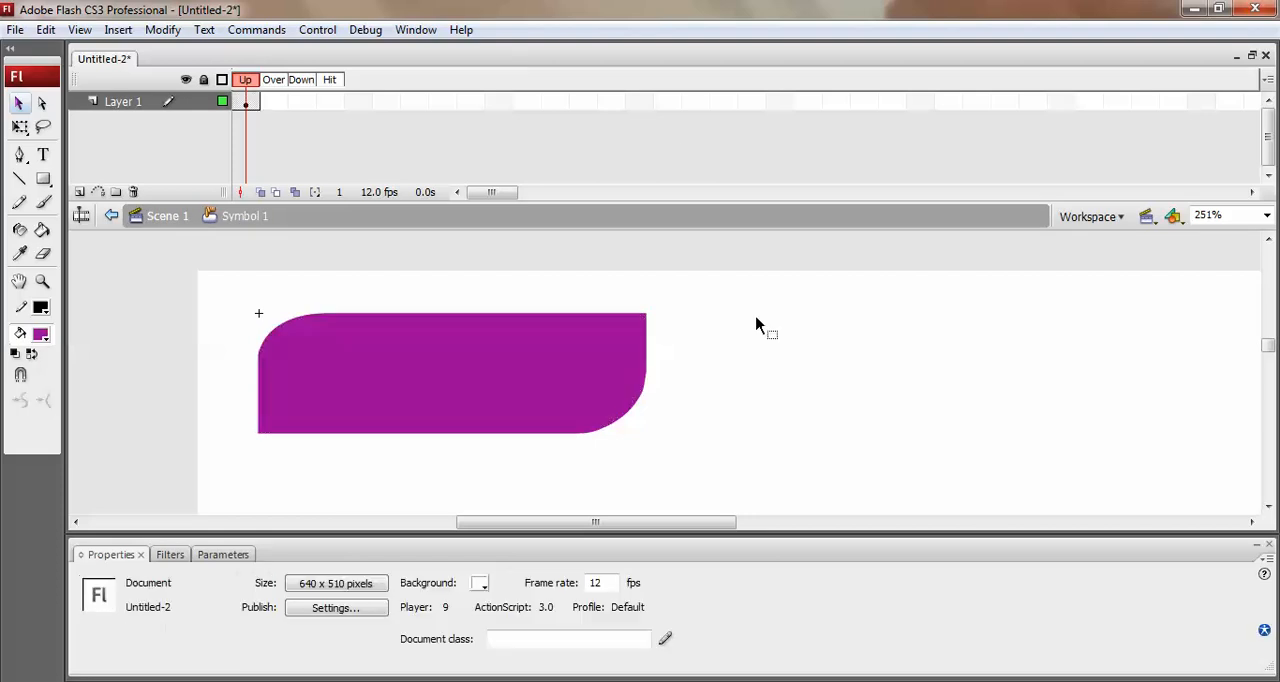
left_click(275, 105)
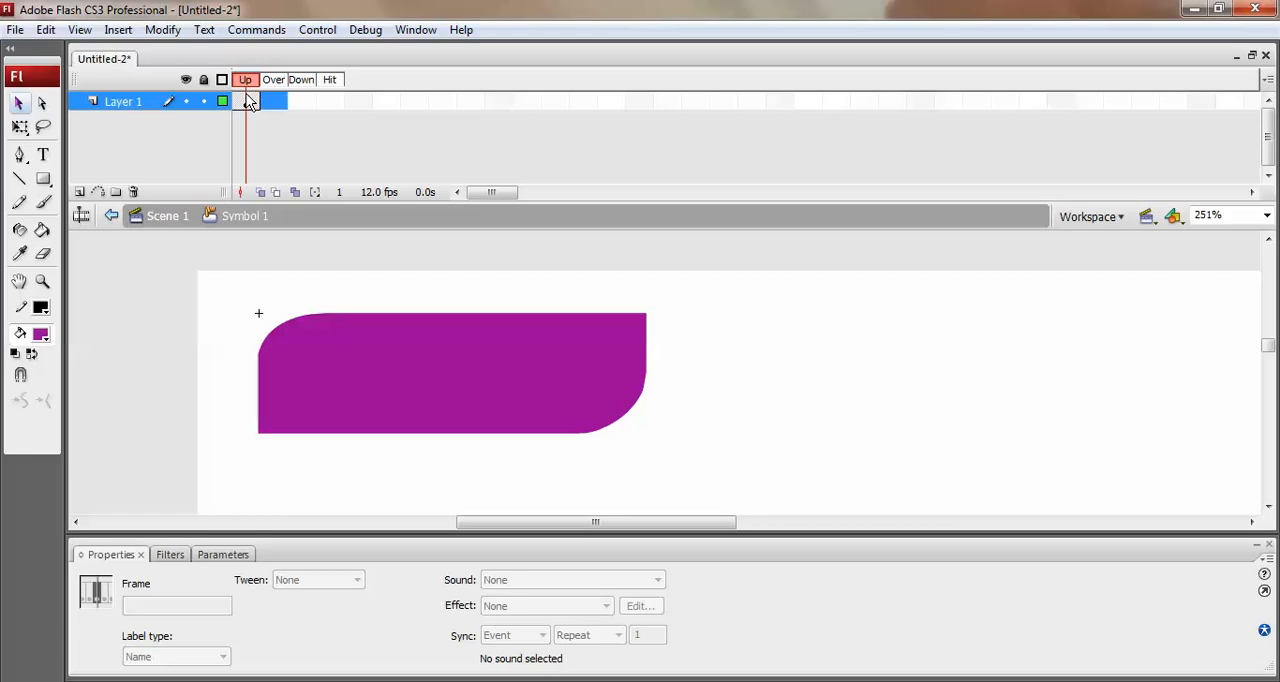
left_click(245, 101)
left_click(725, 333)
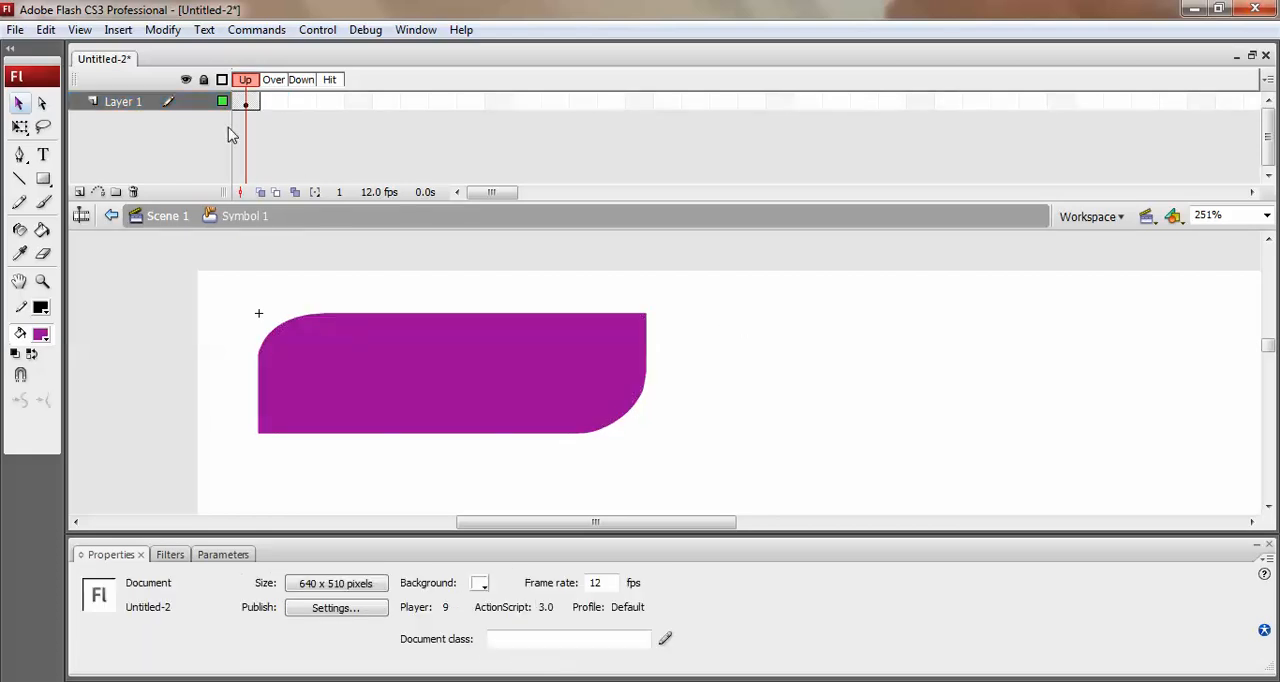
Insert a keyframe in the button's Over state and recolour its shape red, #FF0000.
left_click(270, 103)
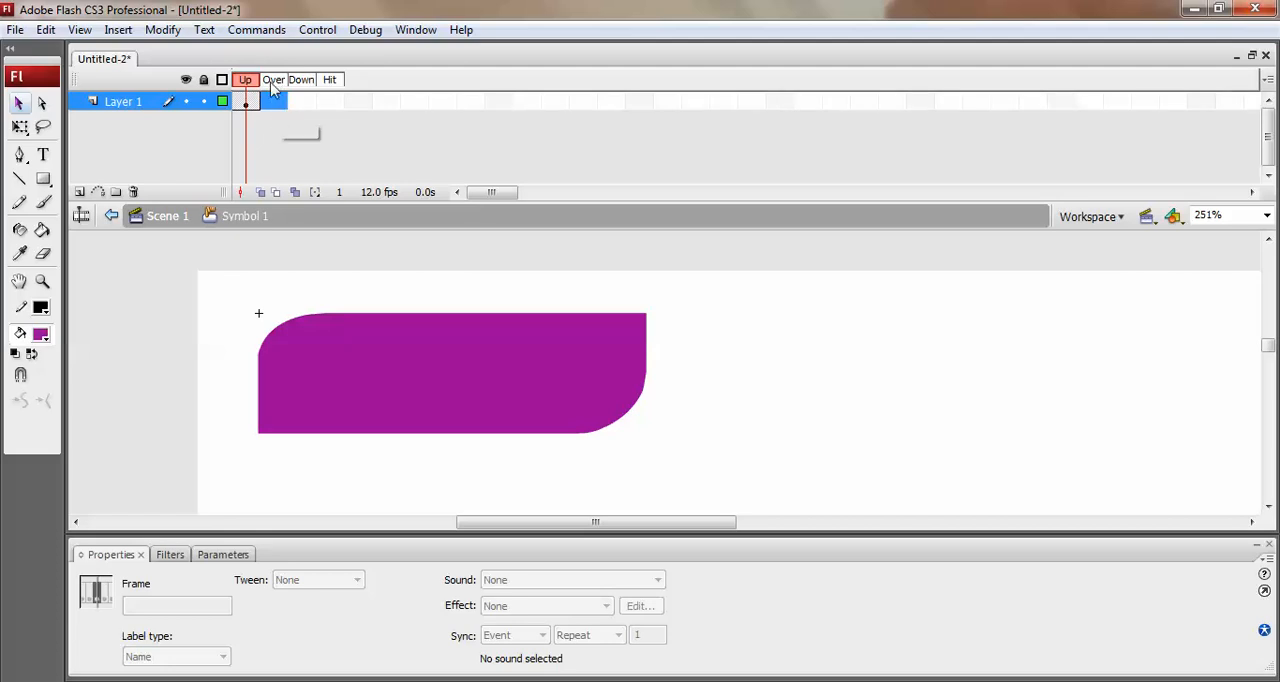
key("F6")
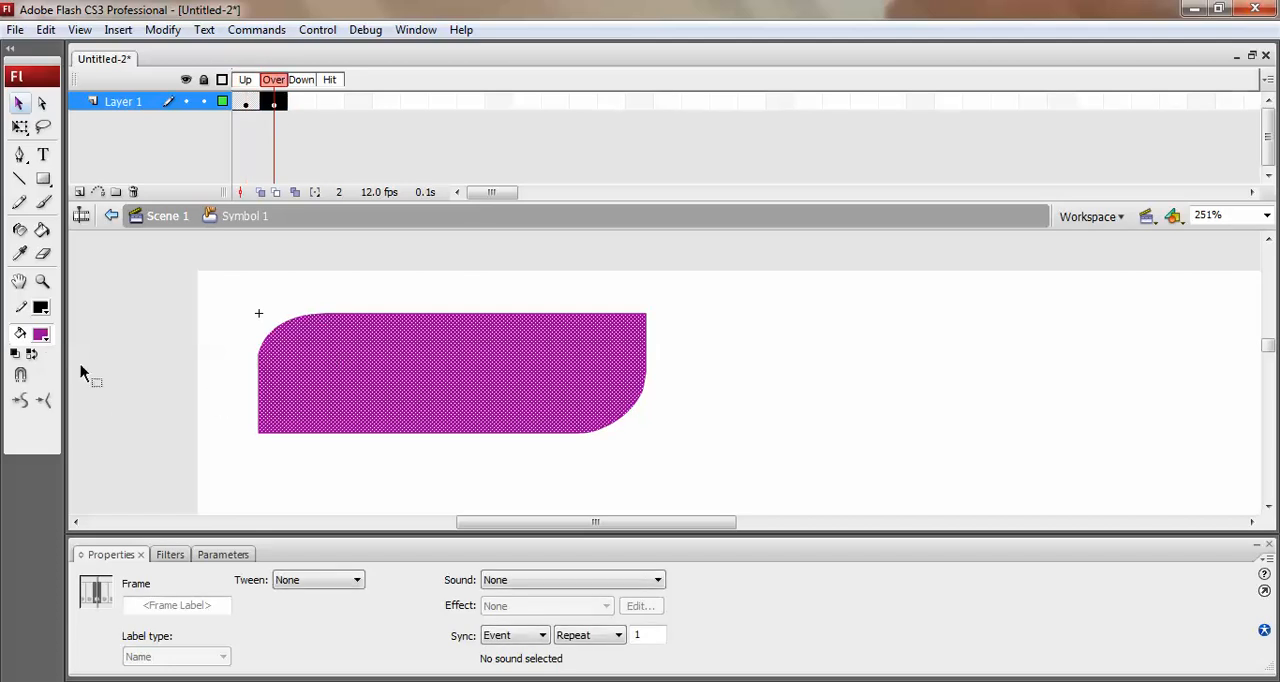
left_click(40, 336)
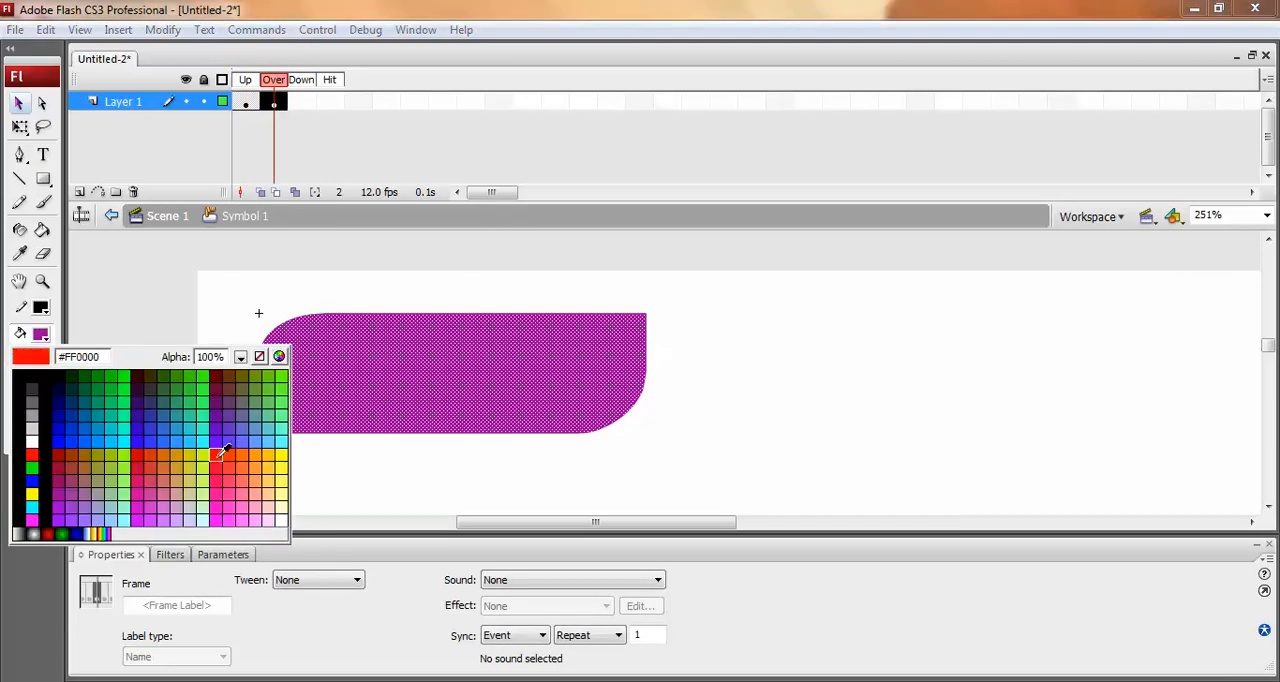
left_click(220, 457)
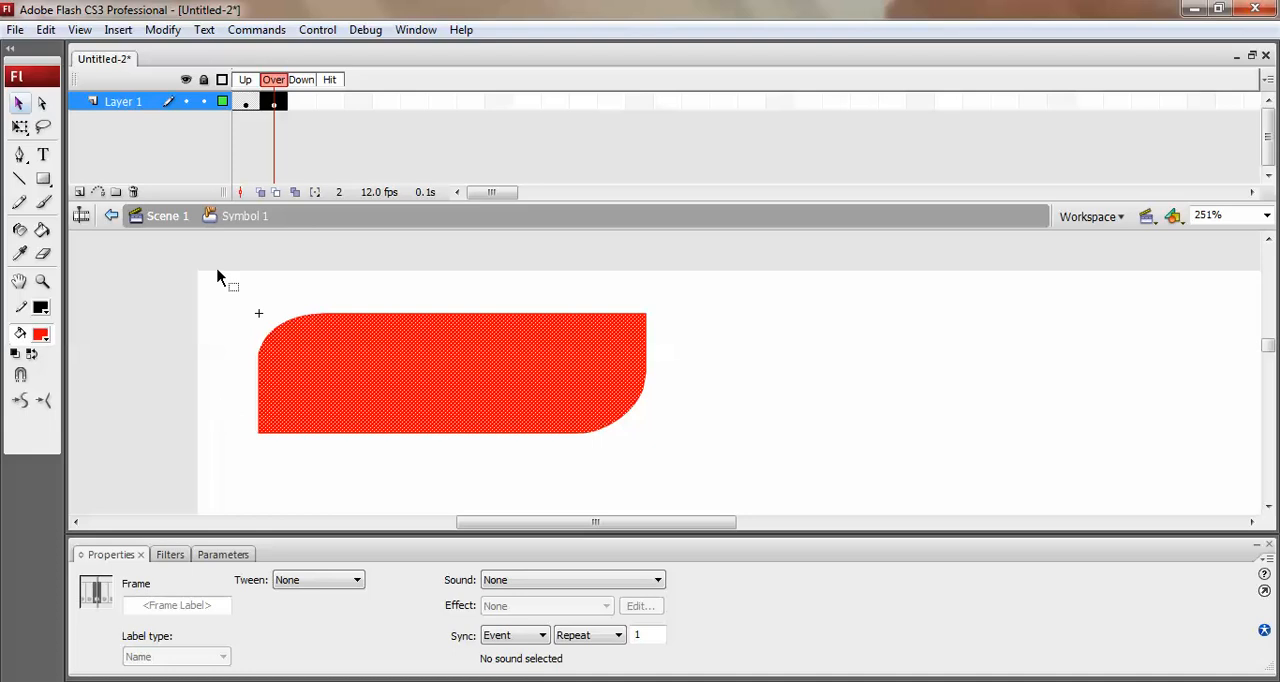
Insert a keyframe in the button's Down state and recolour its shape violet, #6600FF.
left_click(304, 102)
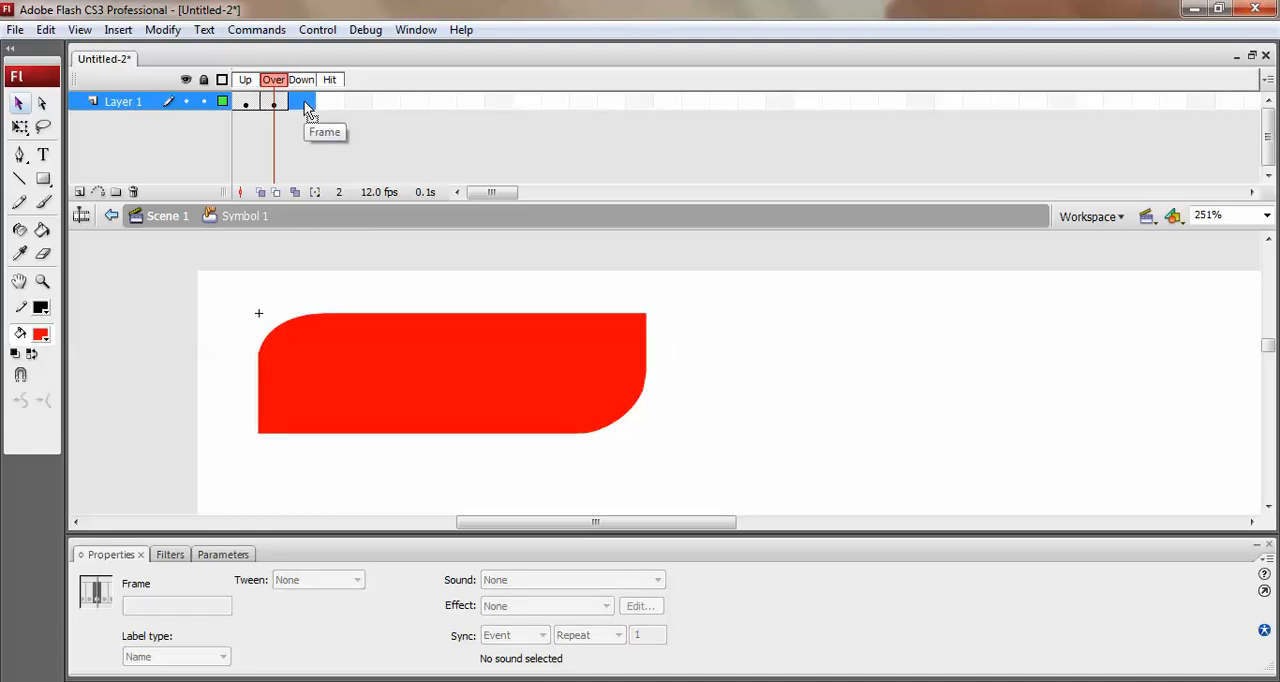
key("F6")
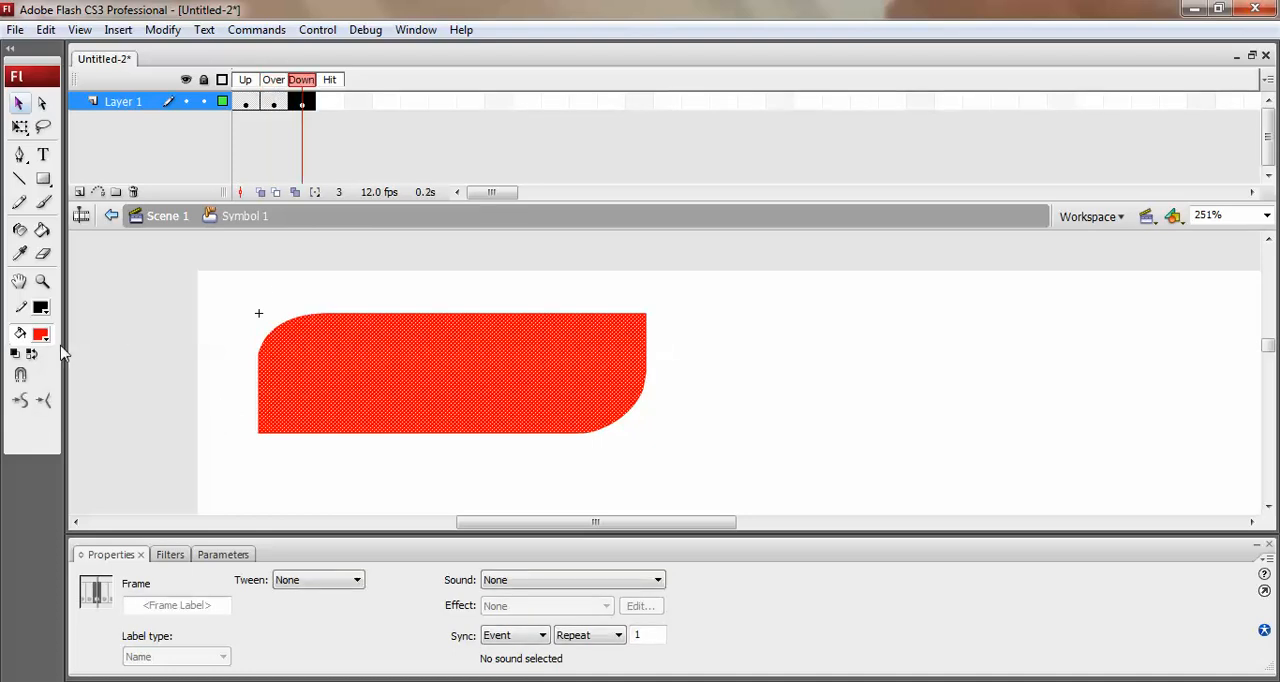
left_click(41, 334)
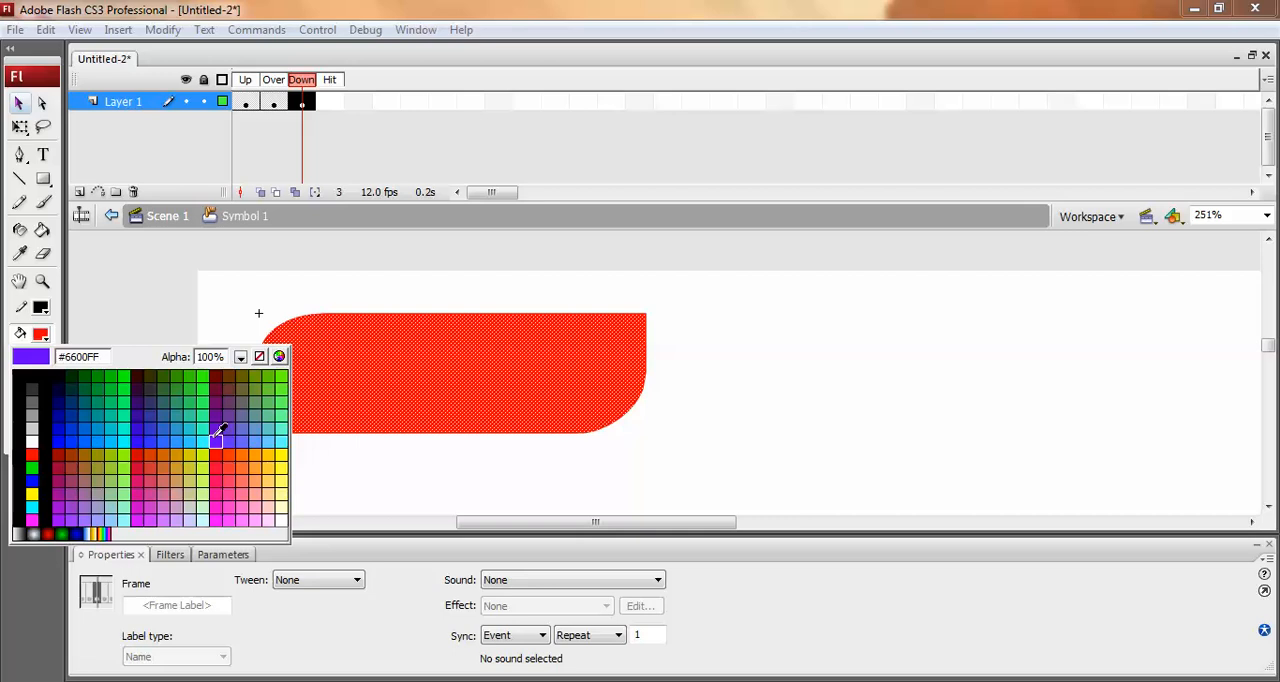
left_click(216, 438)
Recolour the shape in the button's Up state dark blue, #0000CC.
left_click(246, 101)
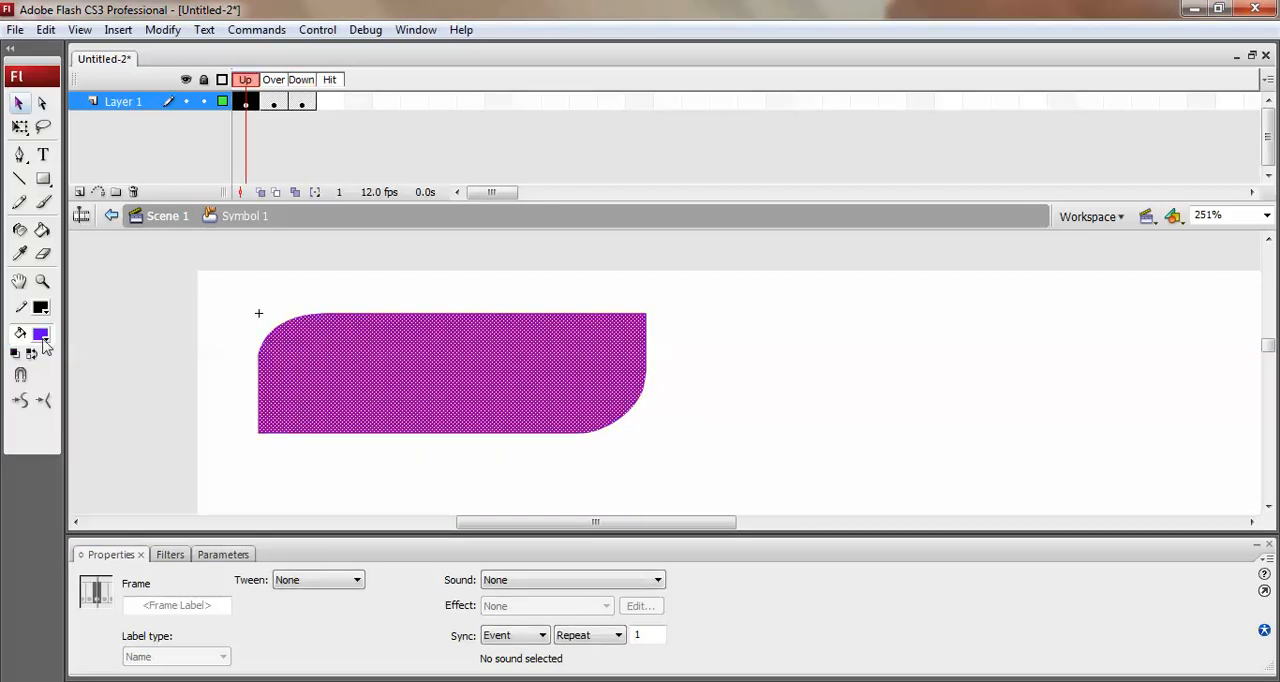
left_click(41, 335)
left_click(283, 437)
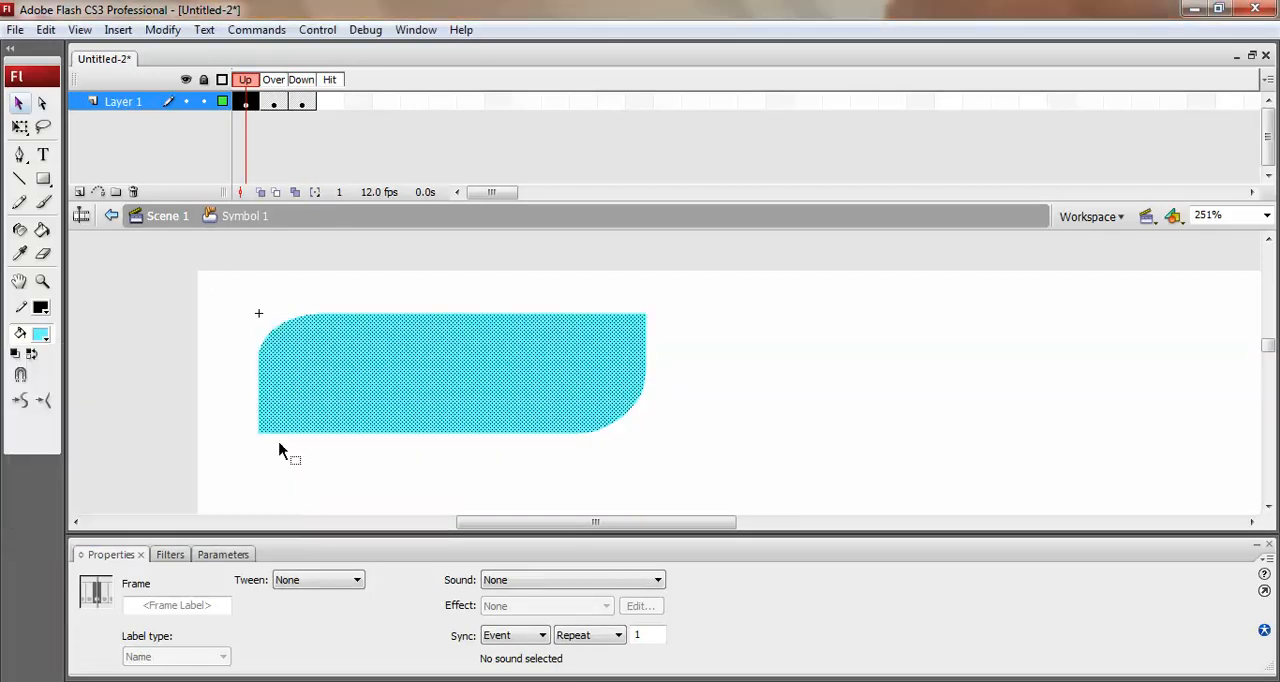
left_click(41, 335)
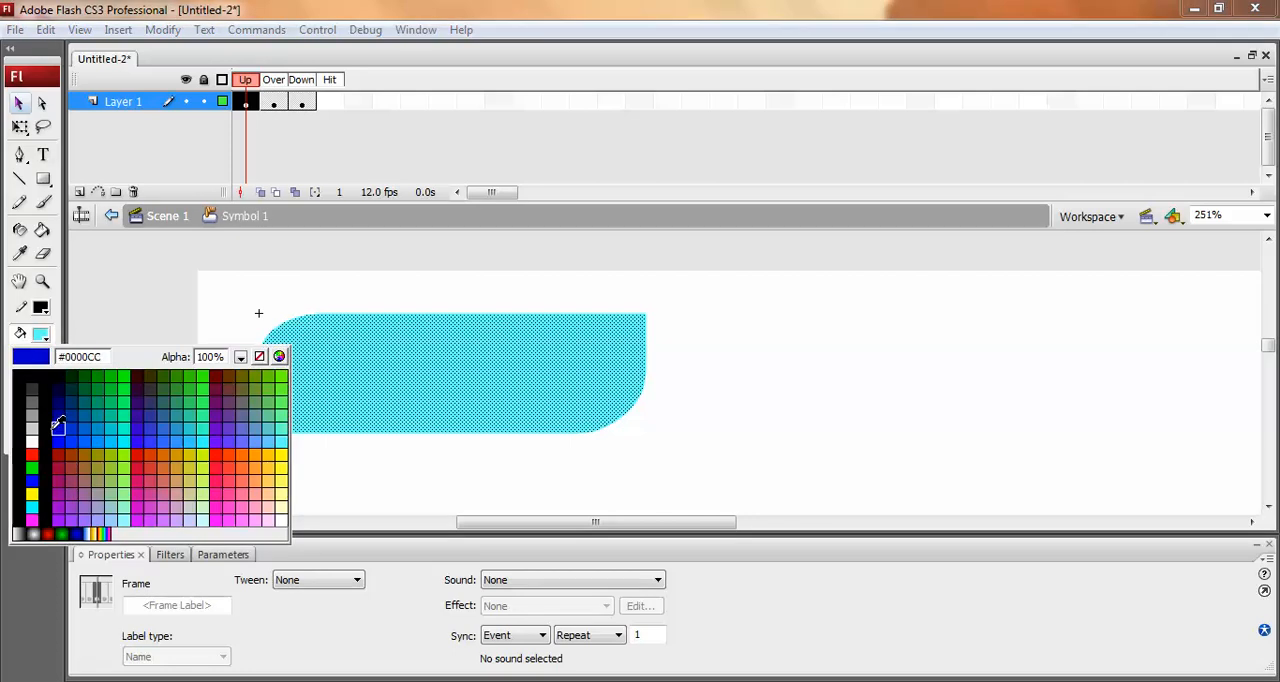
left_click(58, 427)
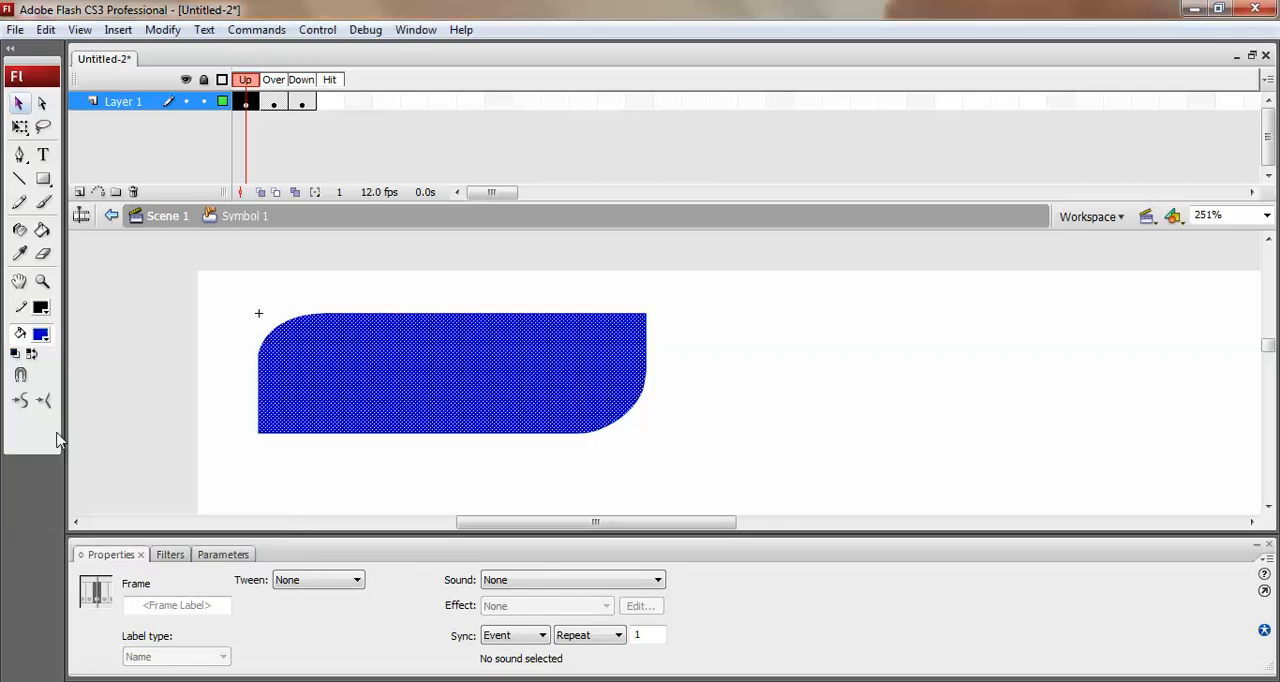
Review the Over and Down states, and add a frame for the Hit state that carries the Down artwork.
left_click(275, 108)
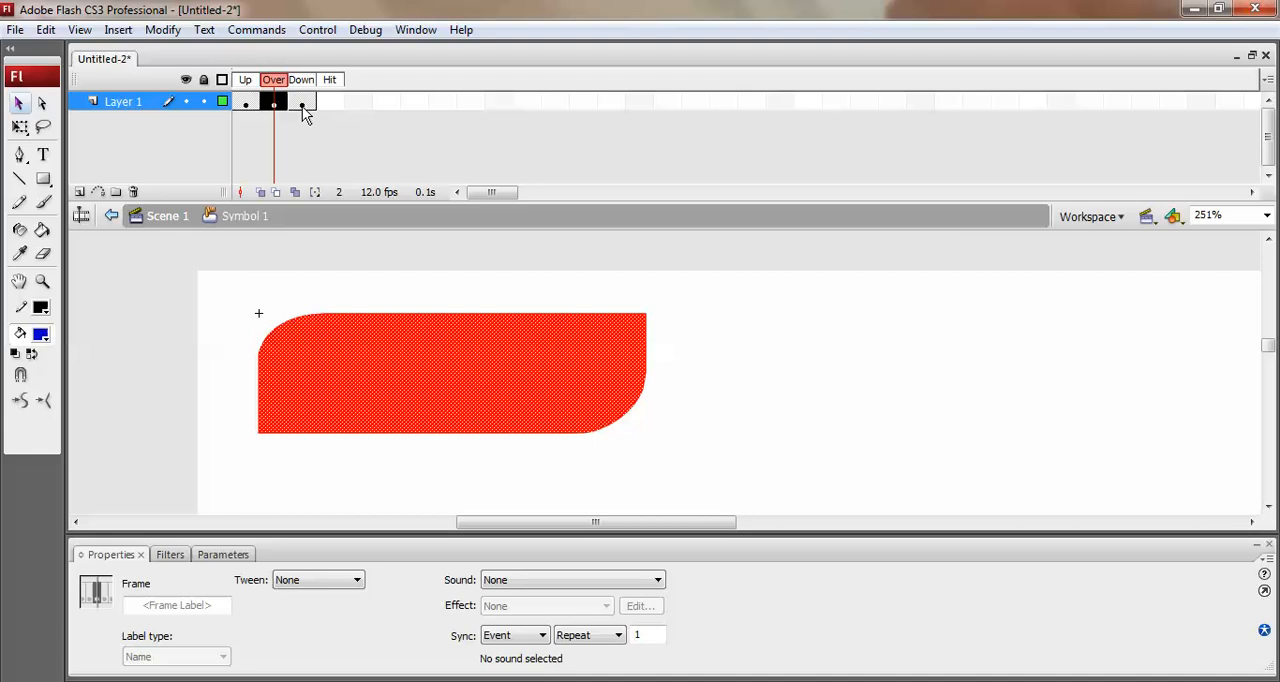
left_click(302, 104)
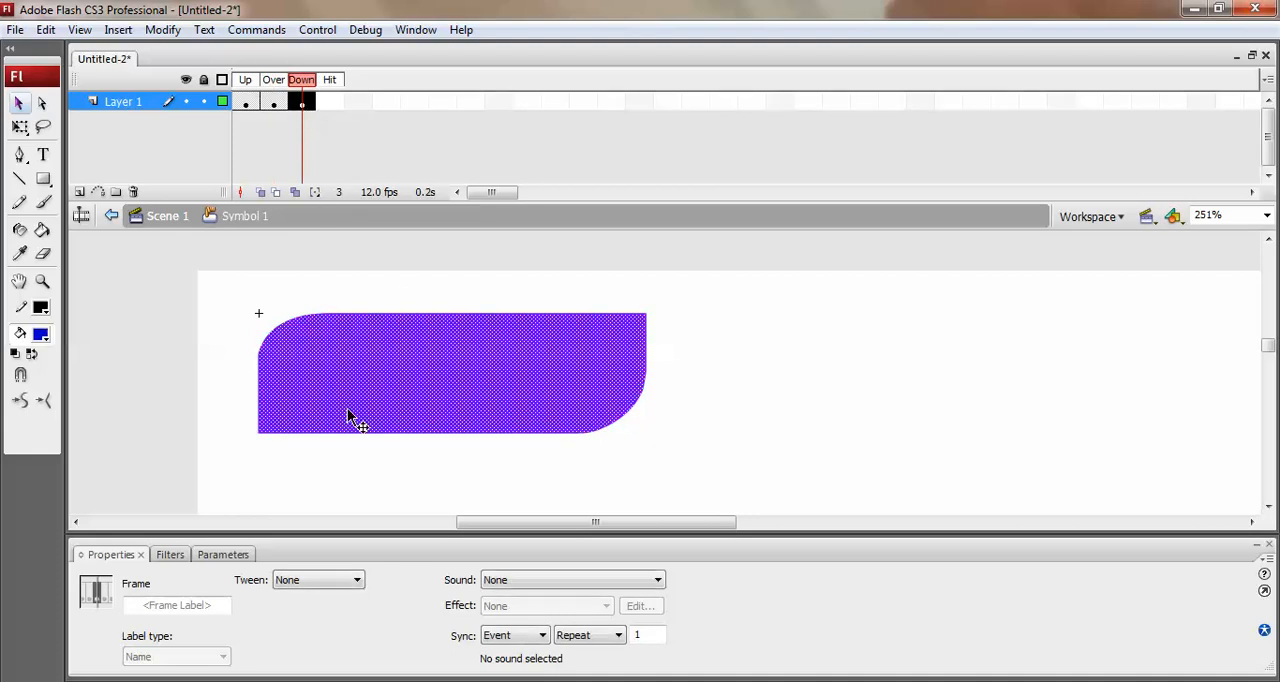
left_click(702, 428)
left_click(337, 106)
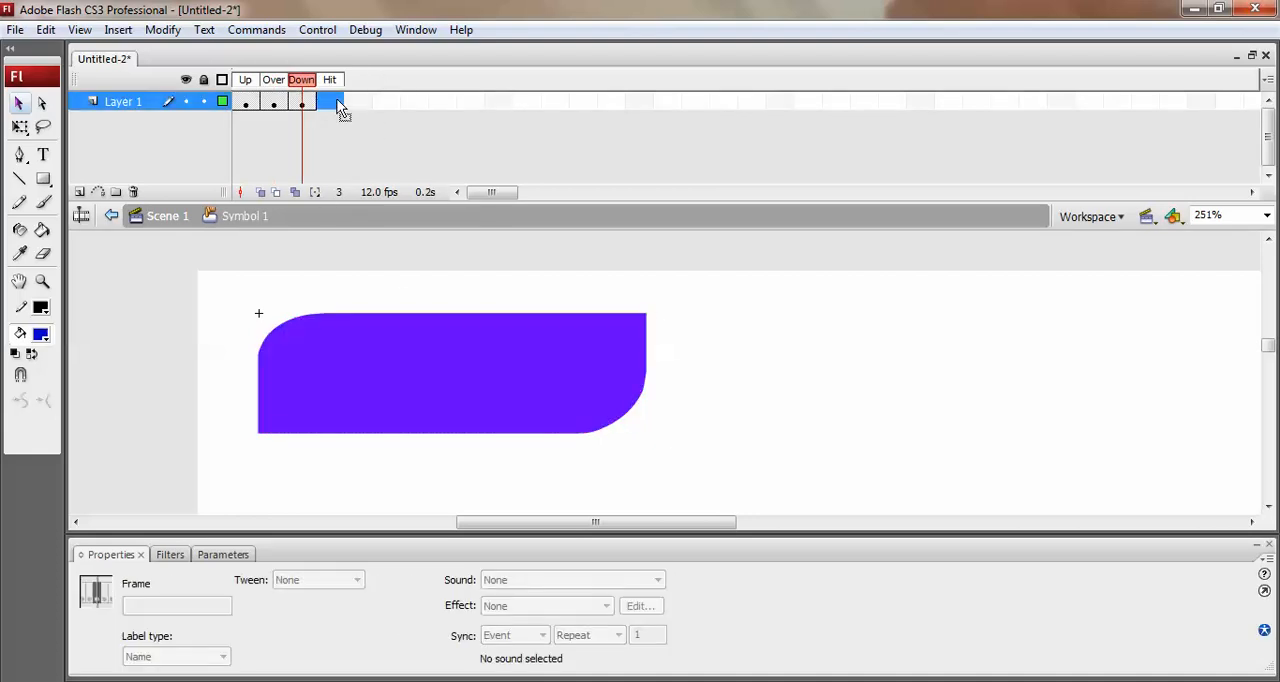
key("F6")
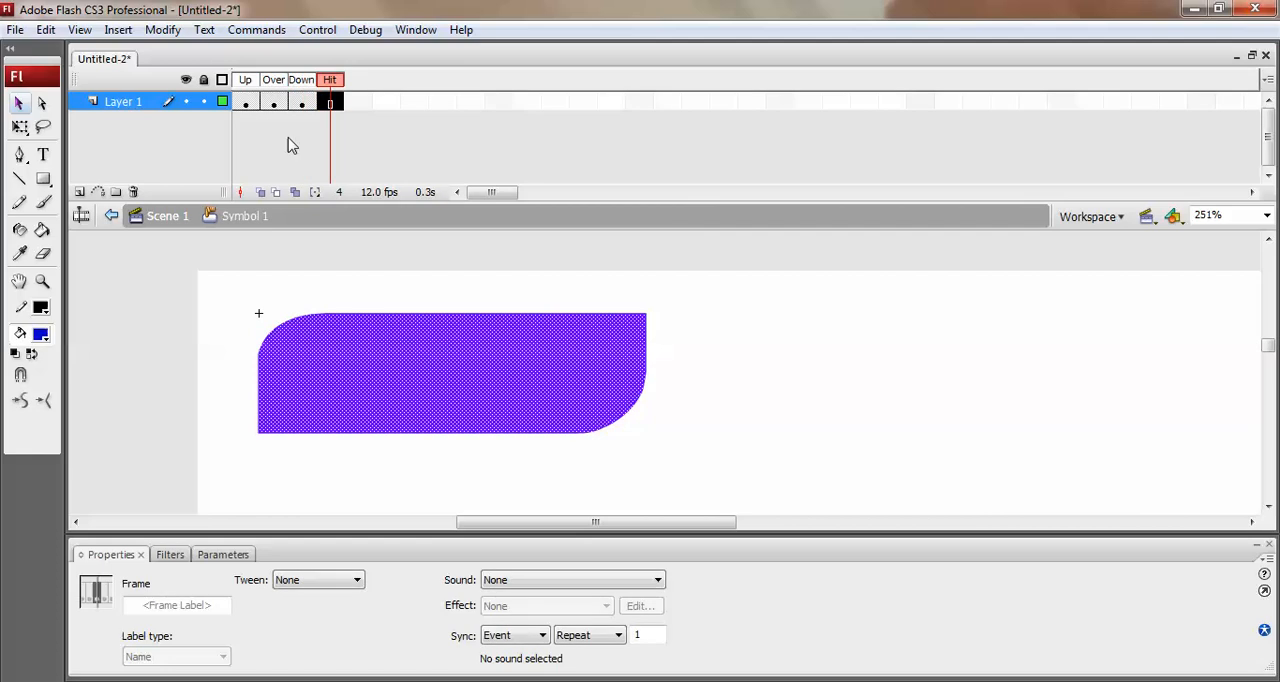
left_click(785, 350)
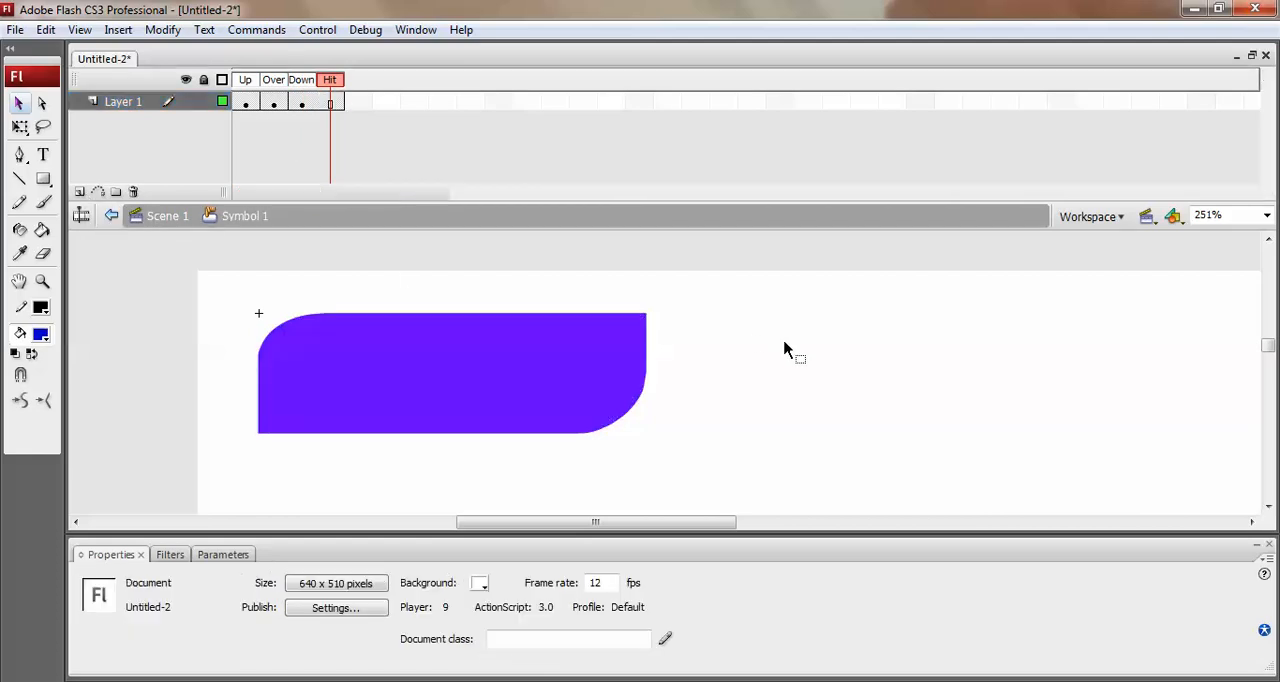
Test the movie, try the button's rollover and pressed states, and close the preview.
key("ctrl+Return")
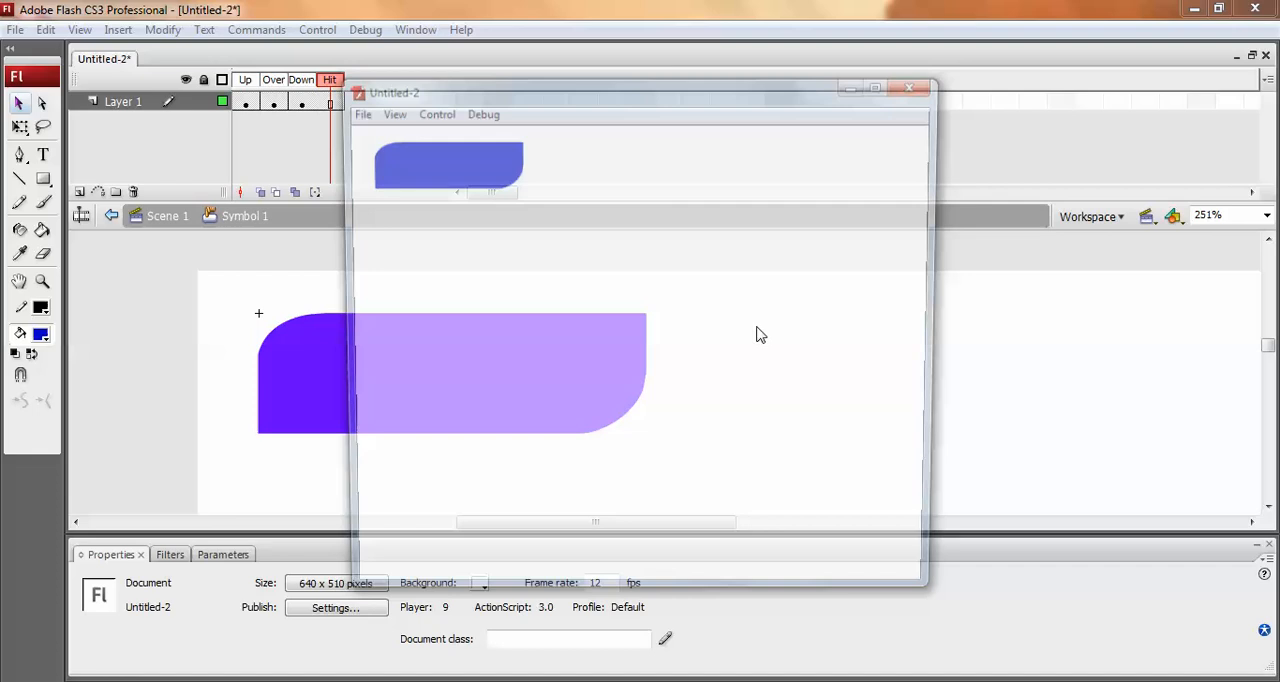
left_click(445, 187)
left_click(444, 188)
left_click(918, 83)
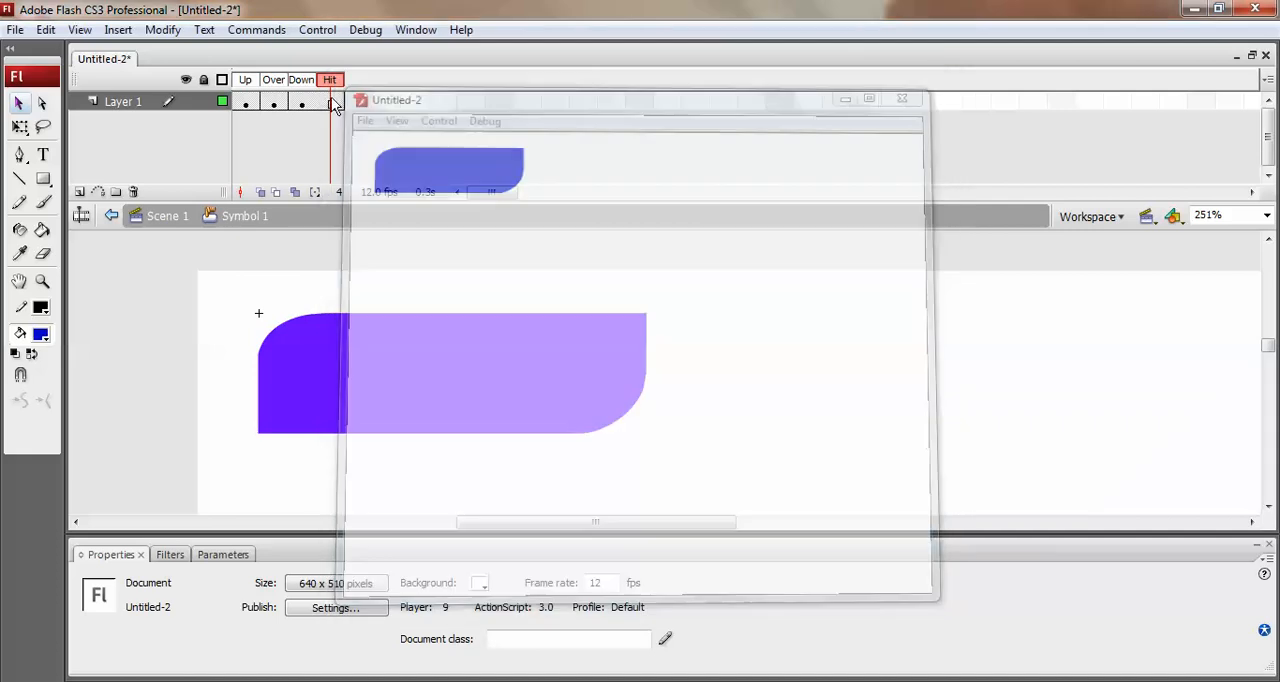
Recolour the shape in the button's Down state olive green, after trying yellow-green #CCFF00.
left_click(301, 102)
left_click(245, 102)
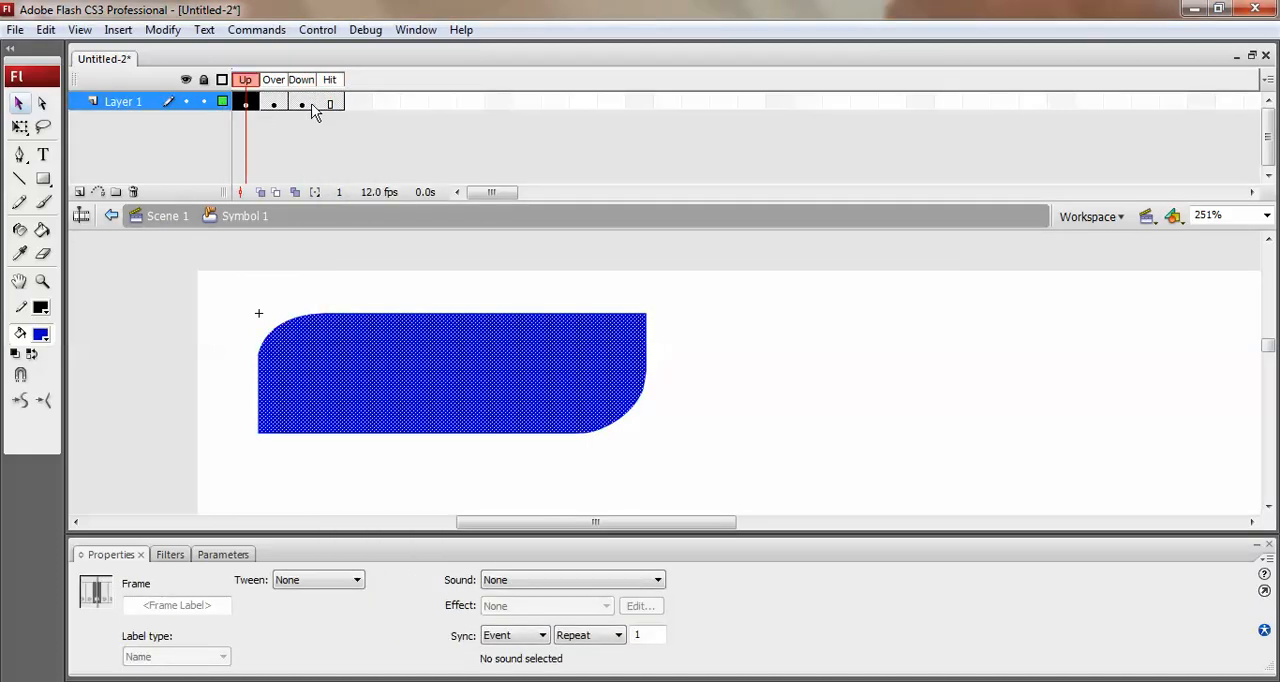
left_click(301, 102)
left_click(42, 337)
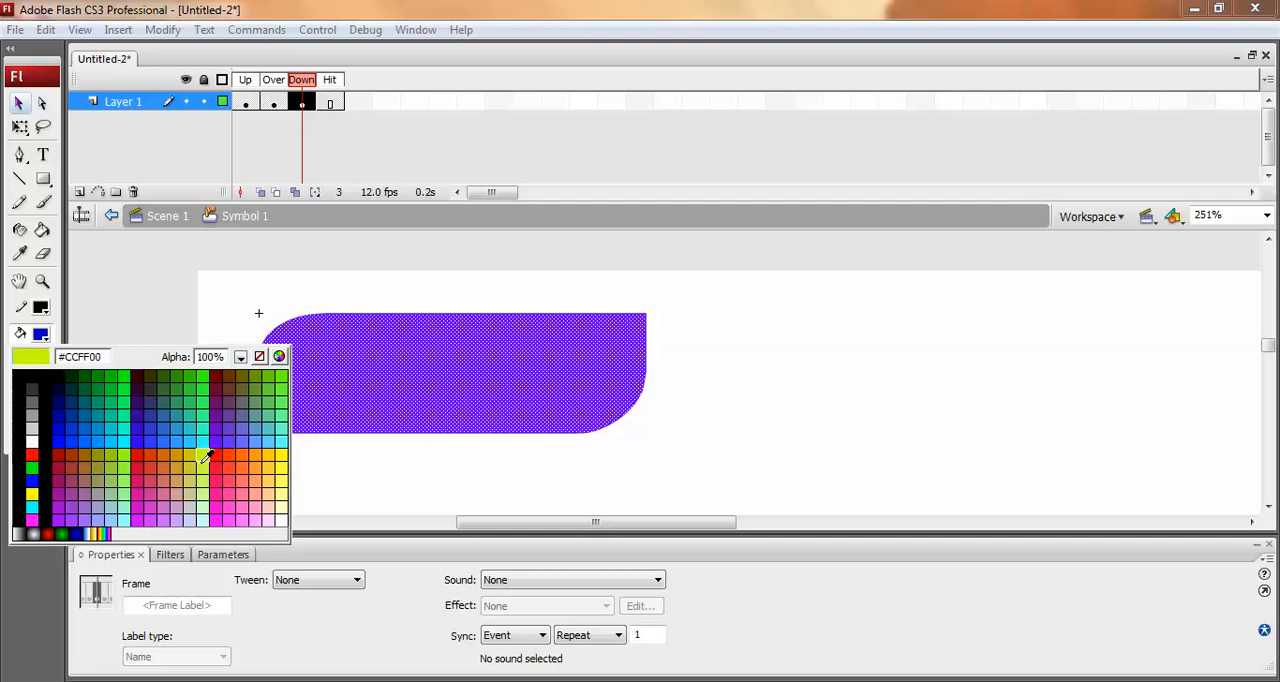
left_click(205, 447)
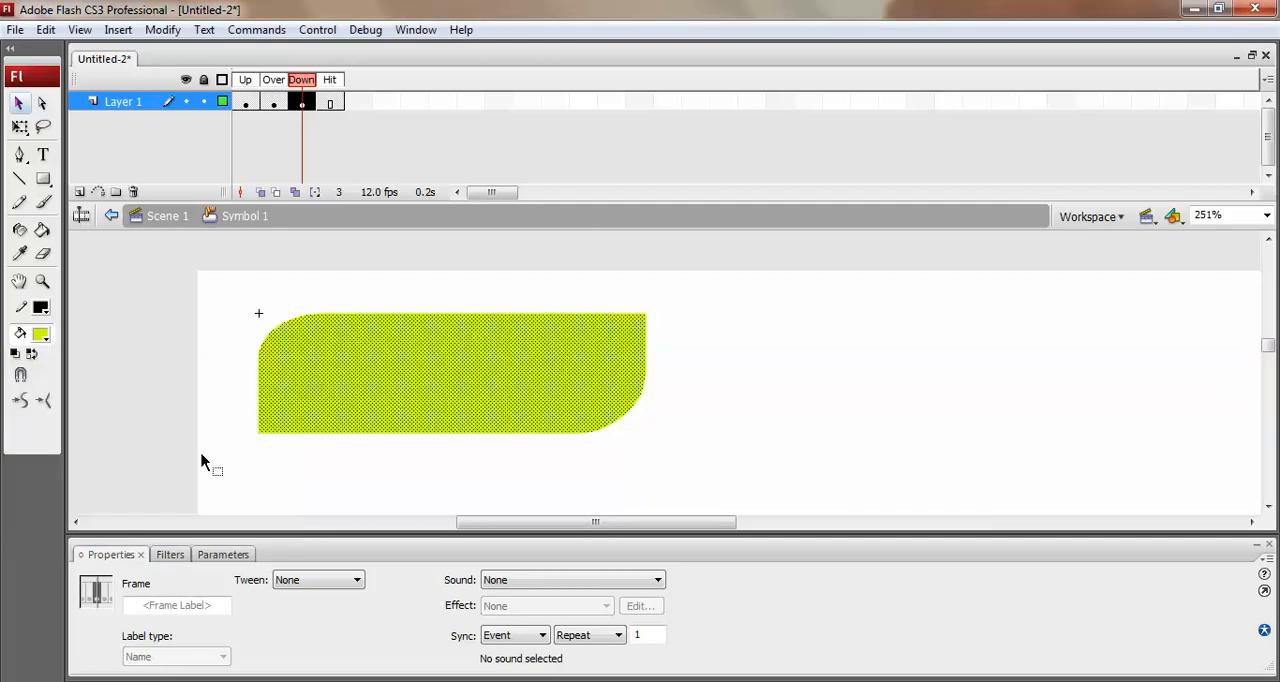
left_click(42, 337)
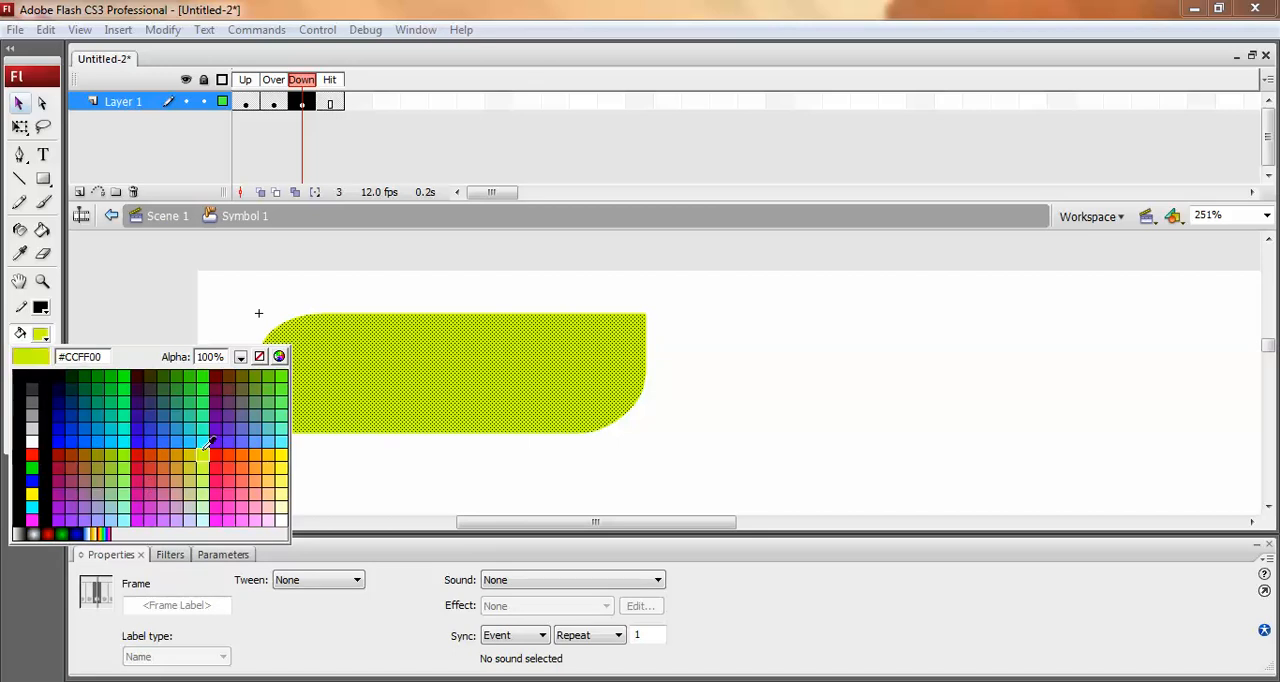
left_click(255, 374)
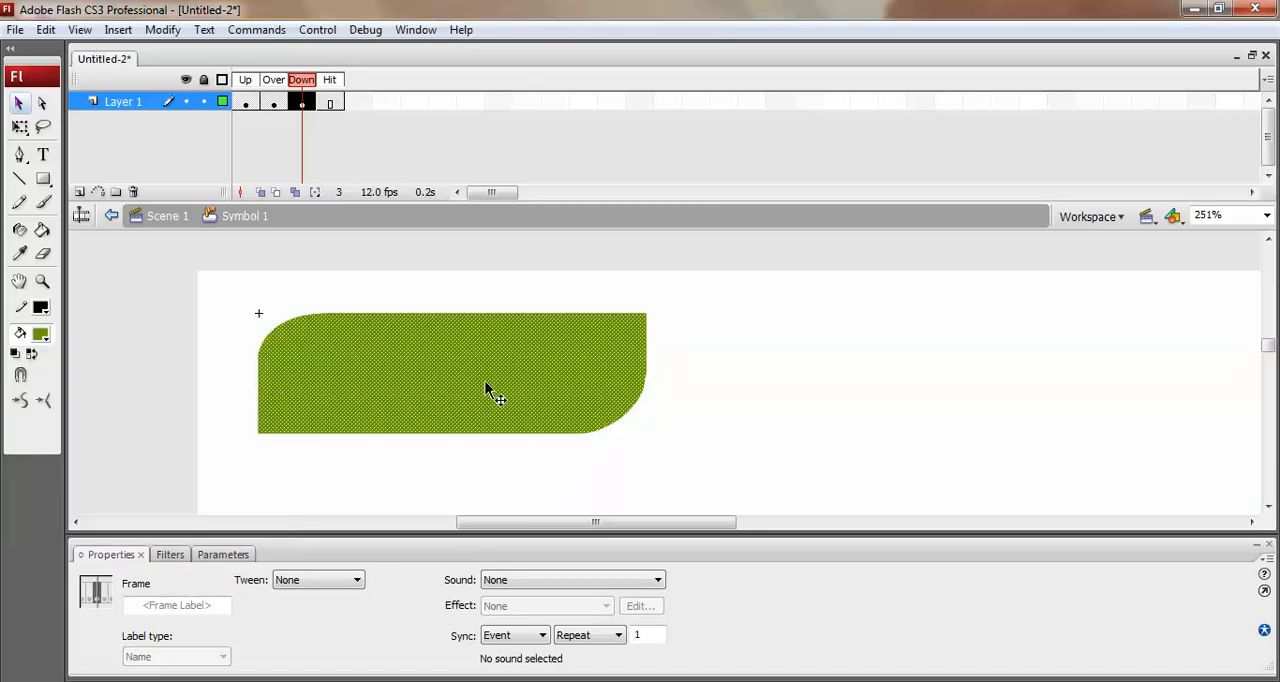
left_click(740, 396)
Step through the button's state frames and test the movie again to check its rollover and pressed colours.
left_click(245, 101)
left_click(299, 88)
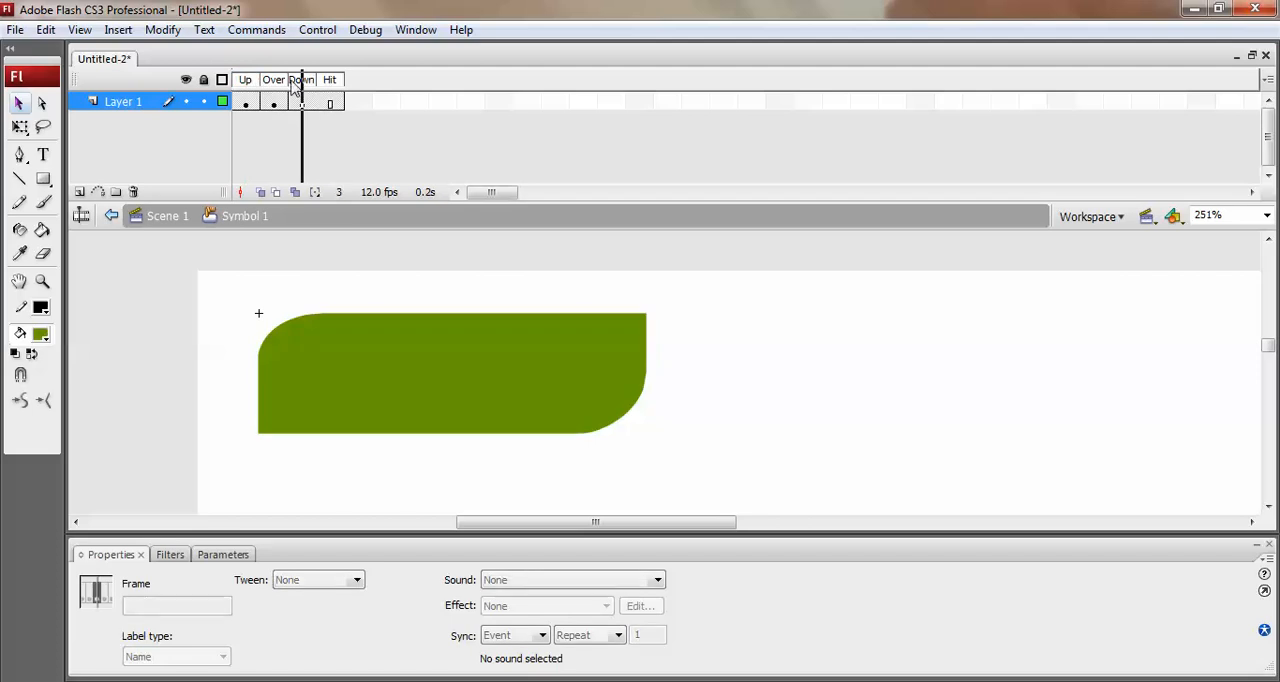
left_click(274, 88)
left_click(330, 90)
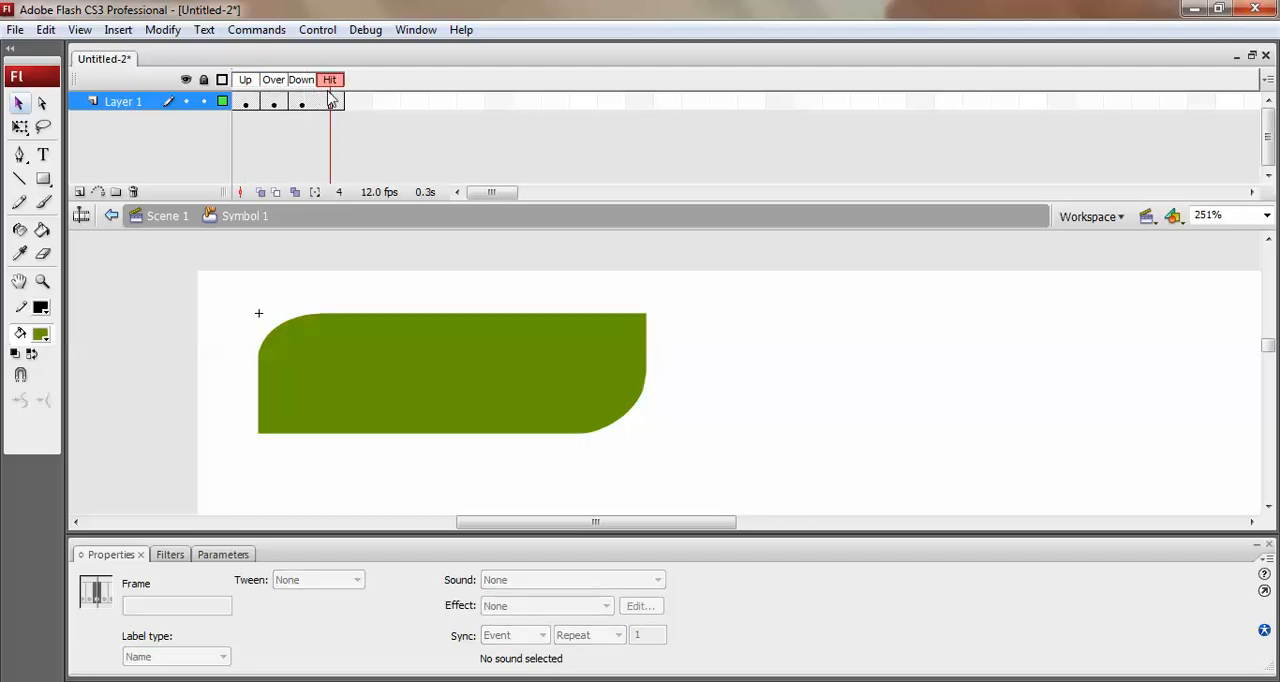
key("ctrl+Return")
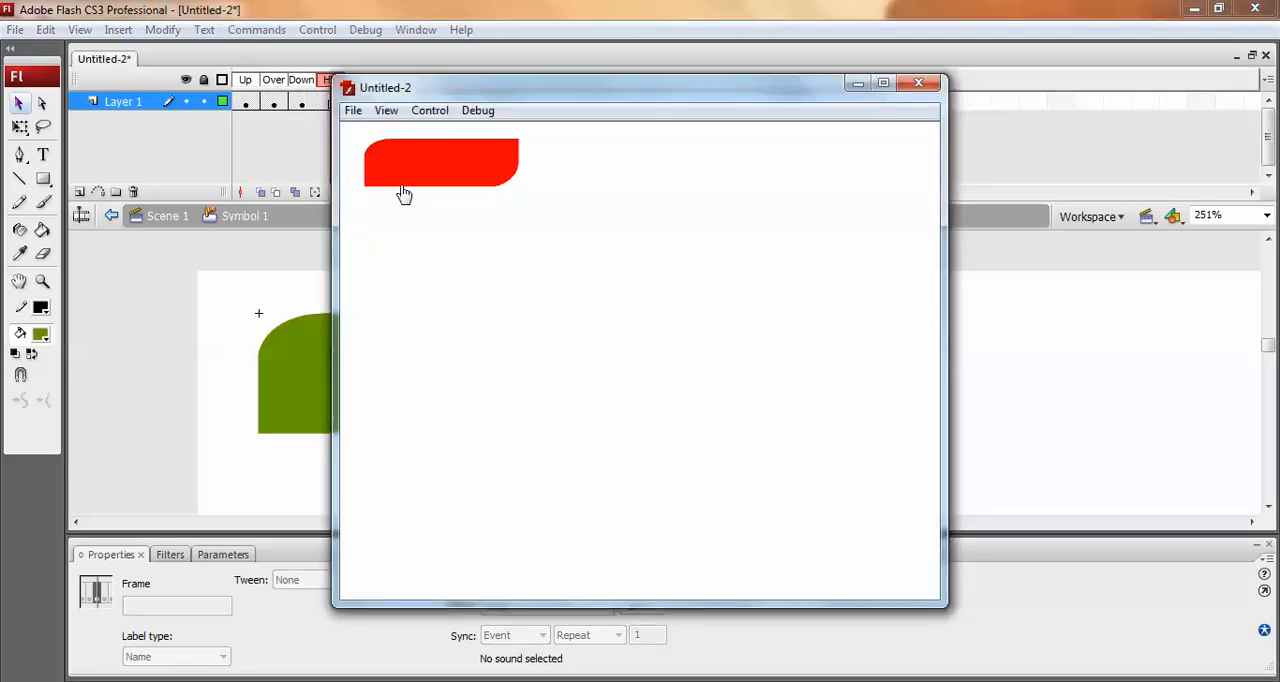
left_click(462, 183)
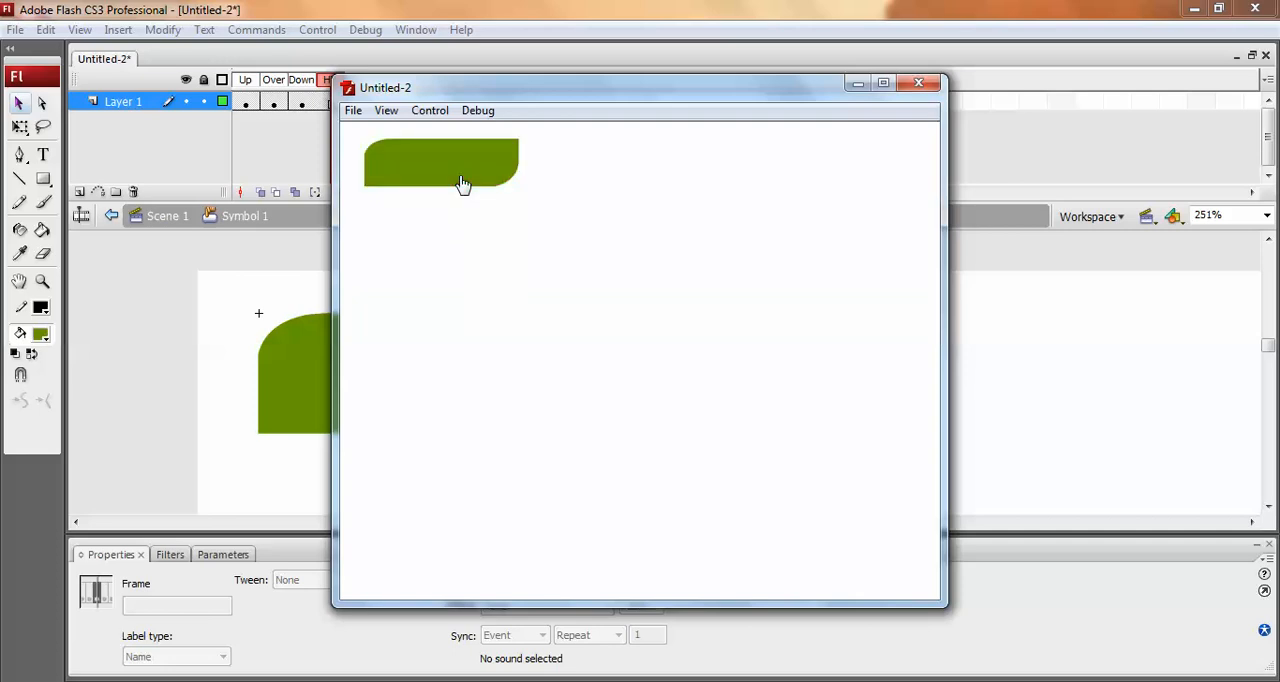
Close the movie preview, add a new layer in the button symbol, and start a static text box on the green shape.
left_click(920, 83)
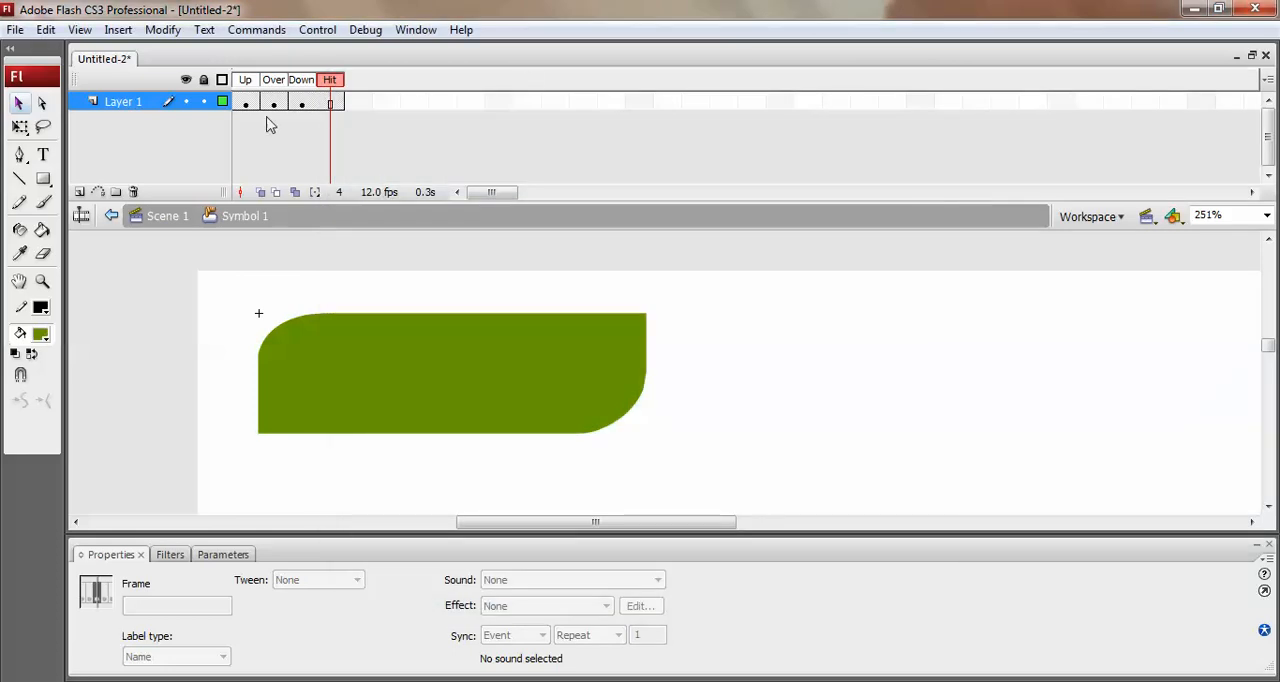
left_click(79, 192)
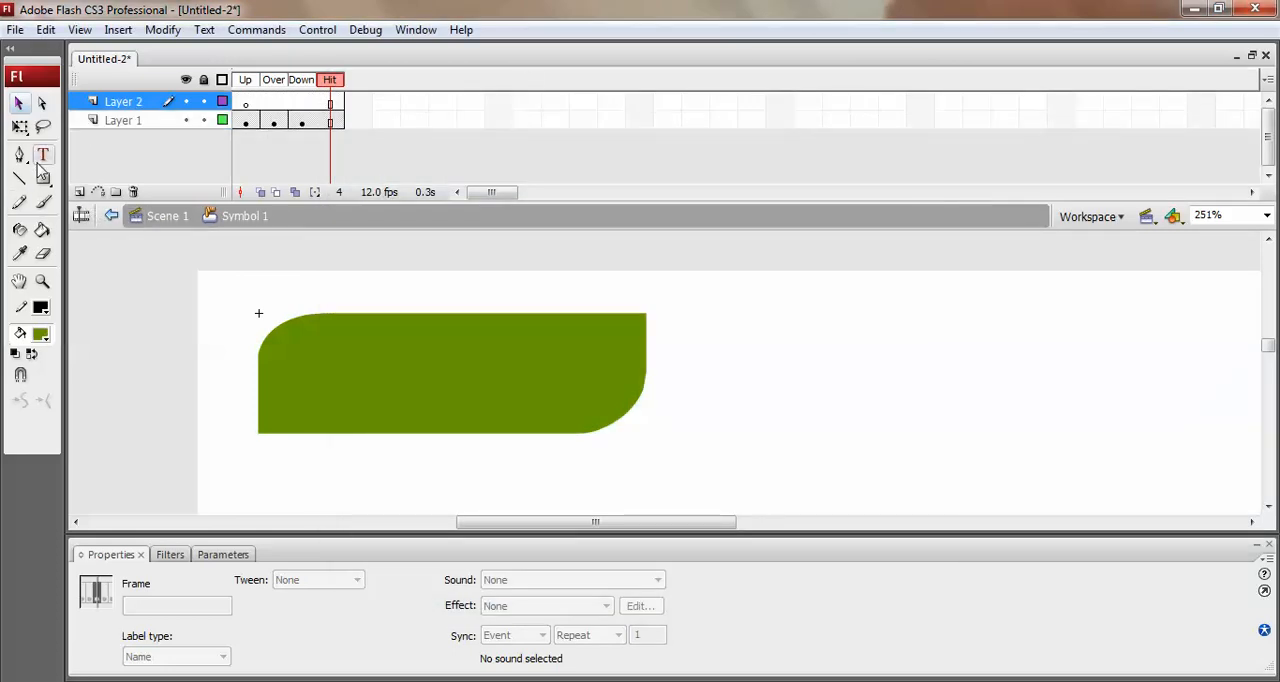
left_click(42, 158)
left_click(304, 383)
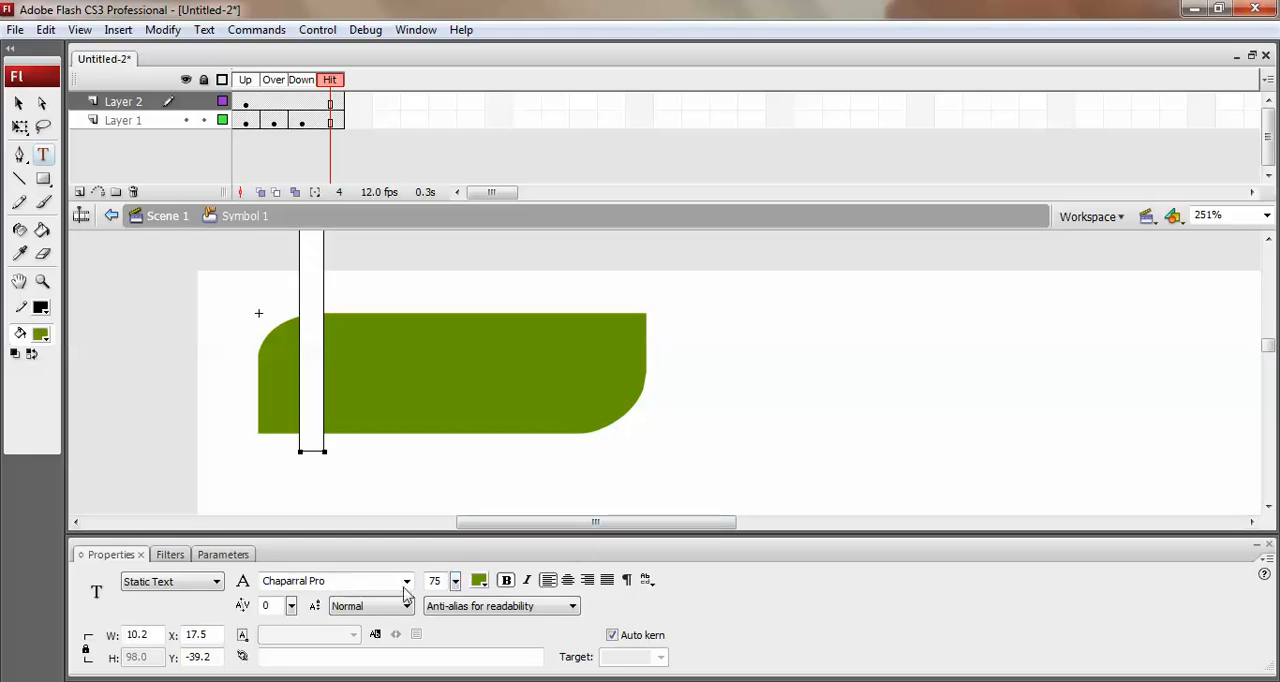
Set the font of the new text box to Cambria.
left_click(364, 586)
key("Down")
key("Down")
key("Down")
key("Down")
key("Down")
key("Down")
key("Down")
key("Down")
type("cambria")
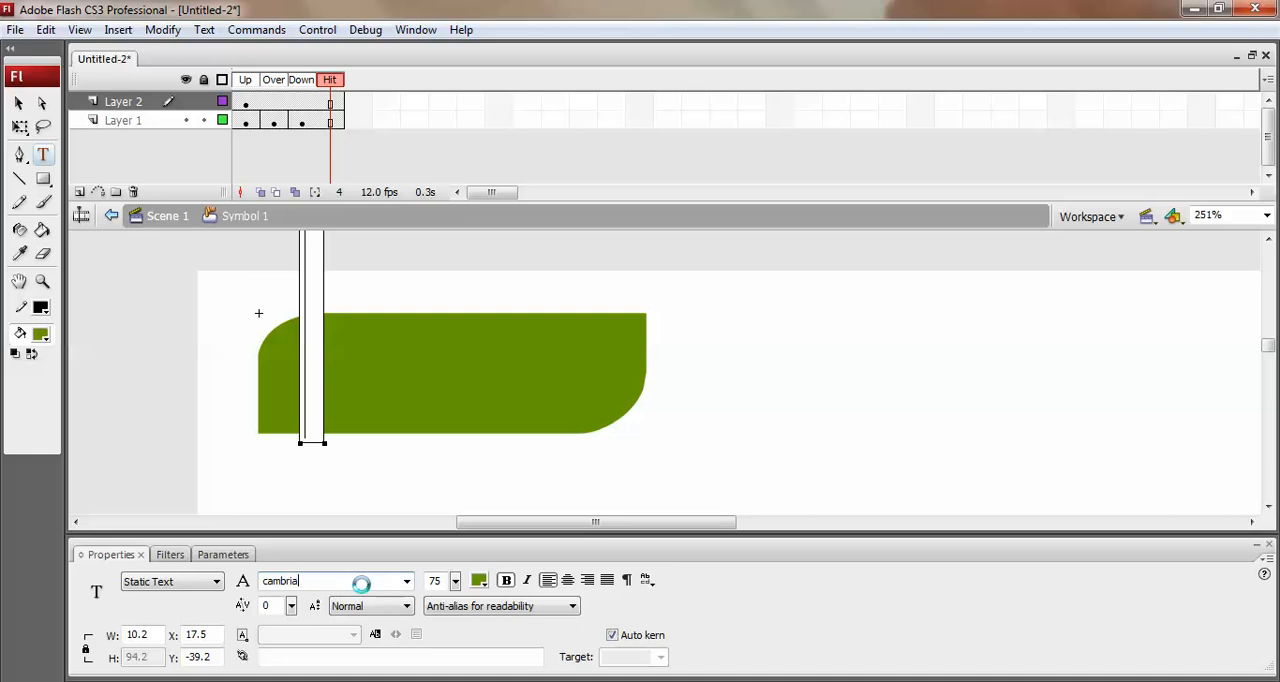
key("Return")
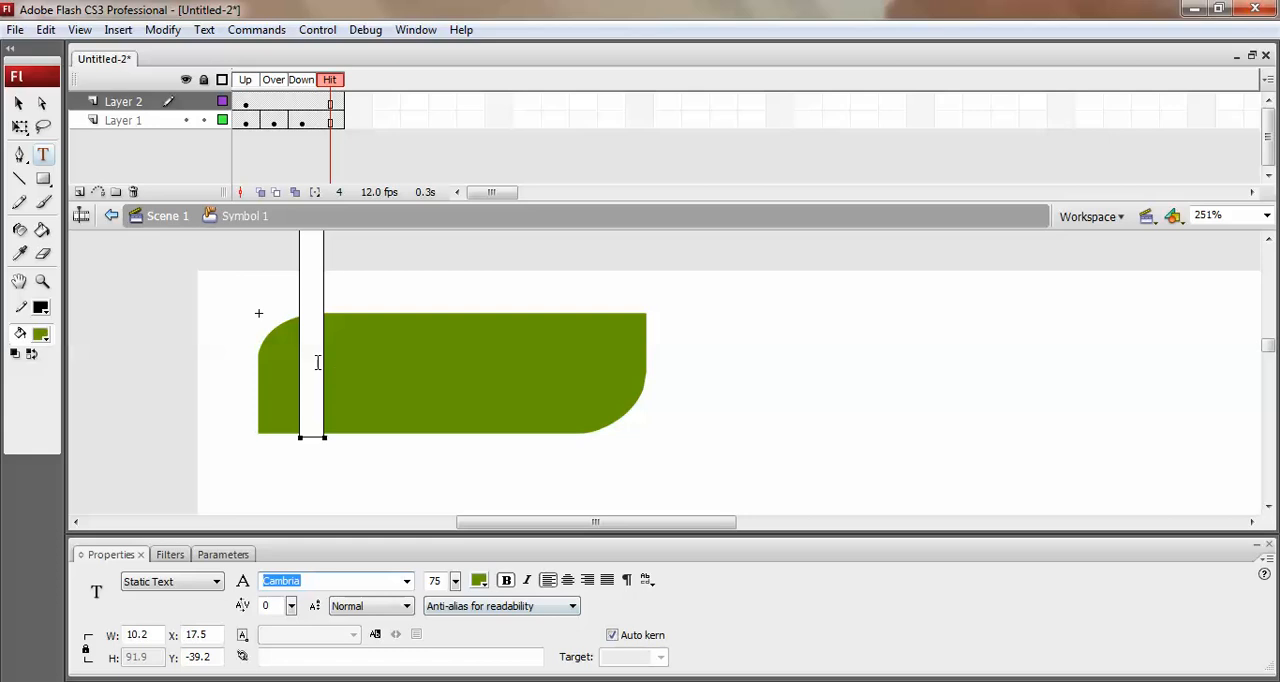
Set the text size to 20 and enter the label "Home" on the button shape.
left_click_drag(455, 580, 452, 650)
left_click(313, 392)
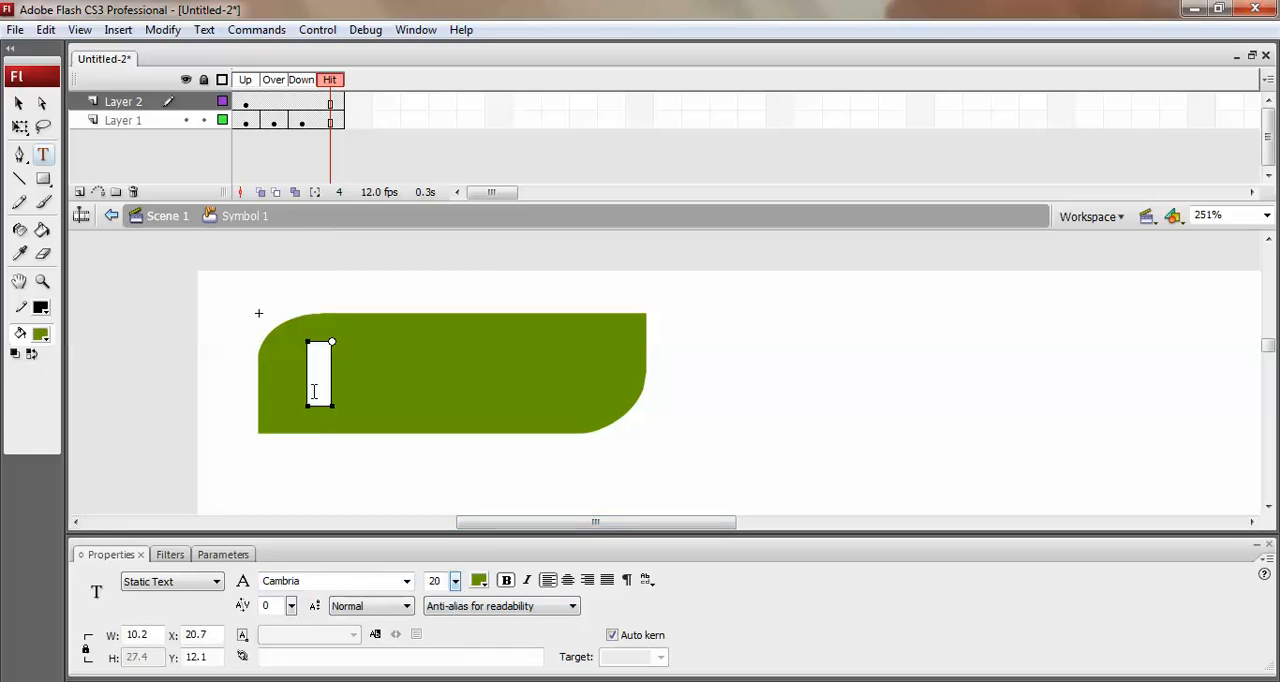
type("Home")
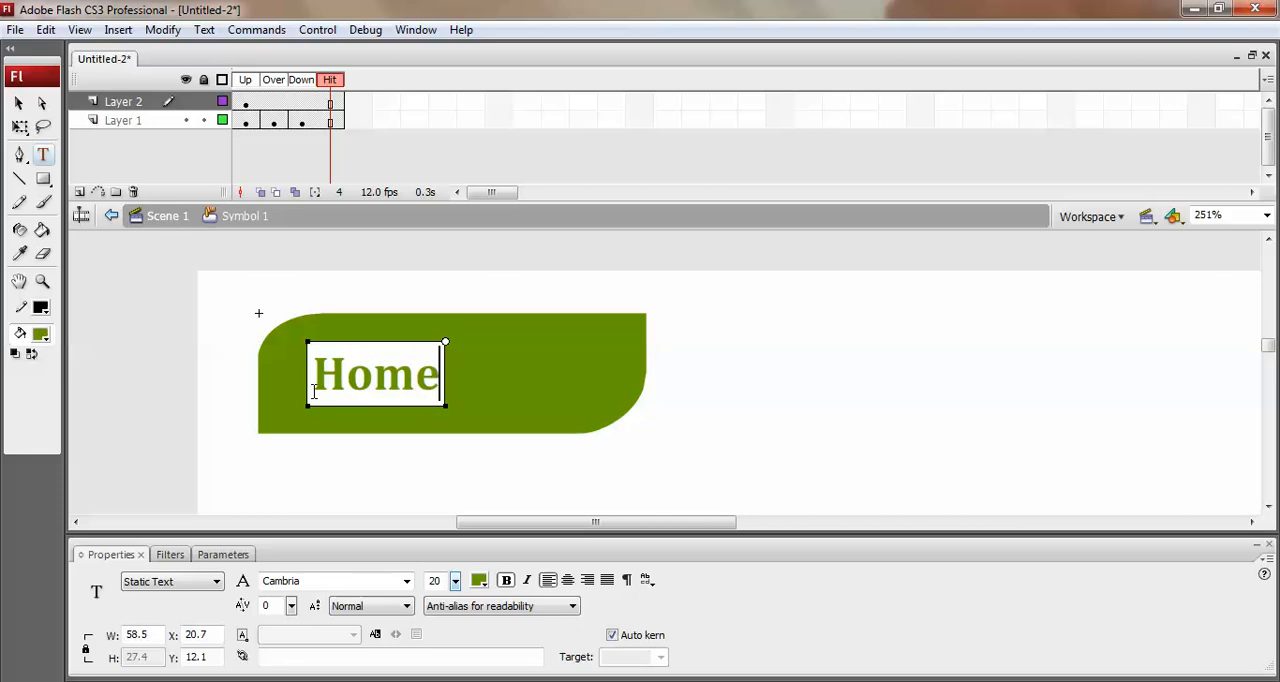
Select the "Home" text and colour it black.
double_click(313, 392)
left_click(479, 580)
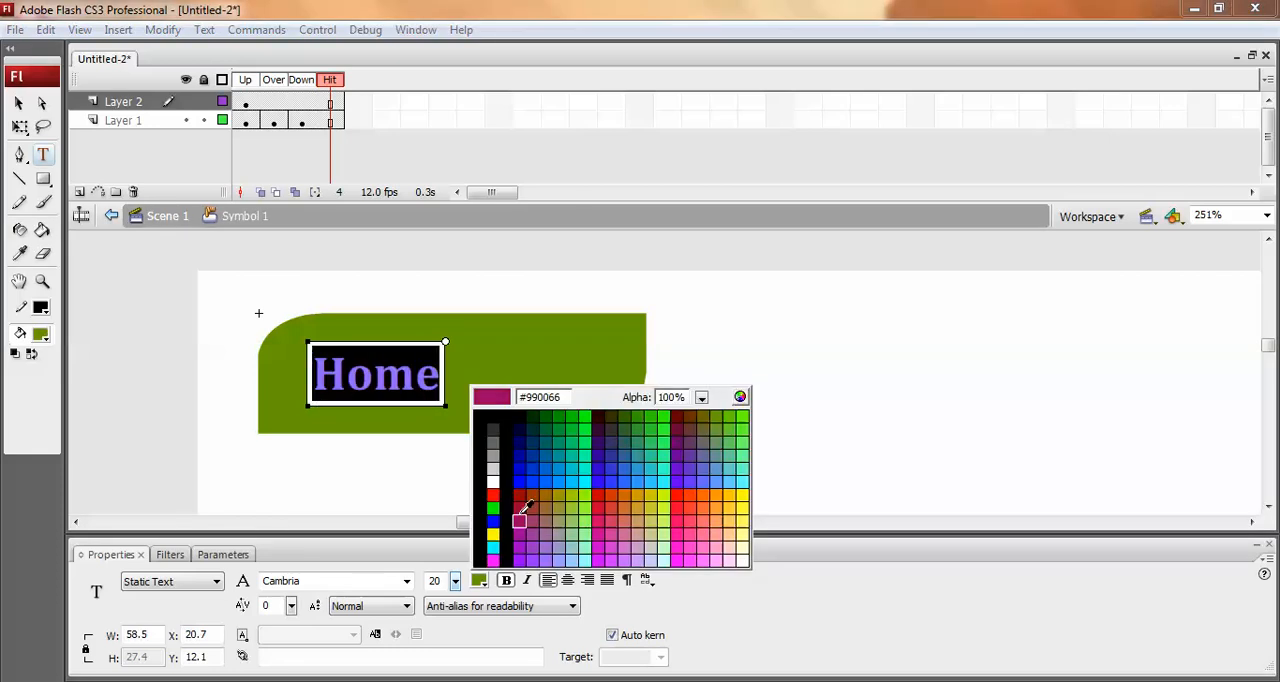
left_click(506, 466)
Stretch the "Home" text with Free Transform to about 85 wide and 36 high.
left_click(20, 105)
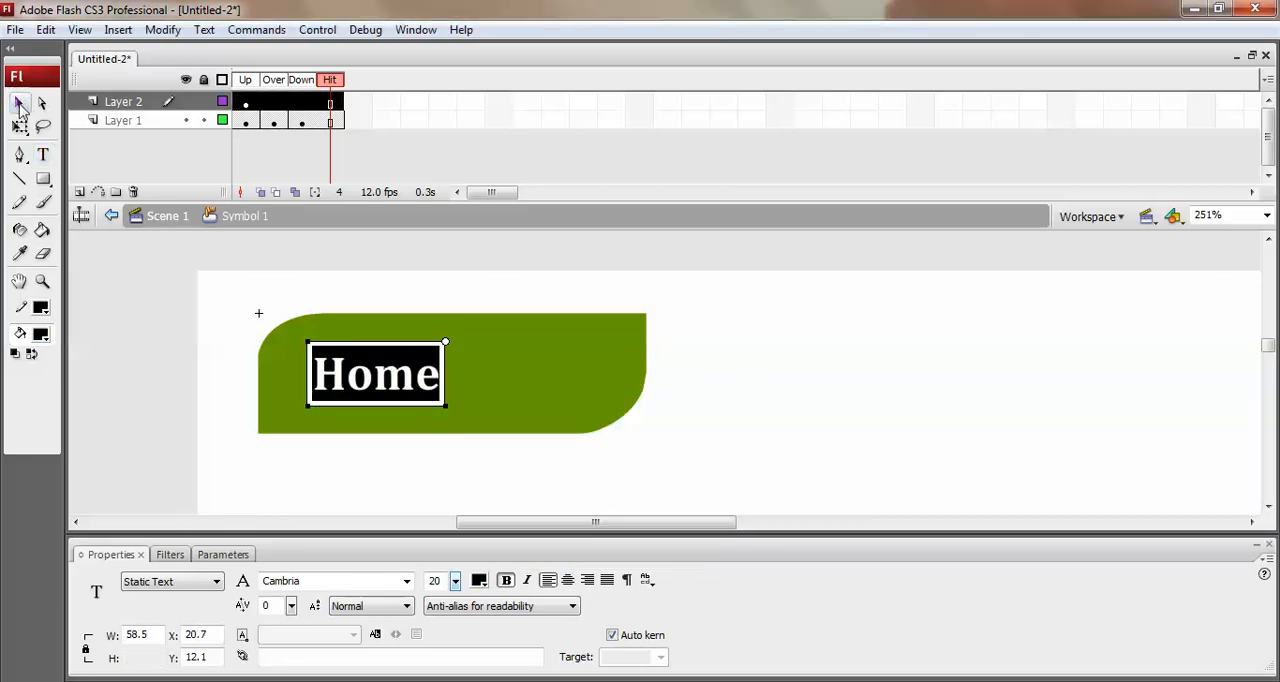
key("q")
left_click_drag(445, 373, 516, 371)
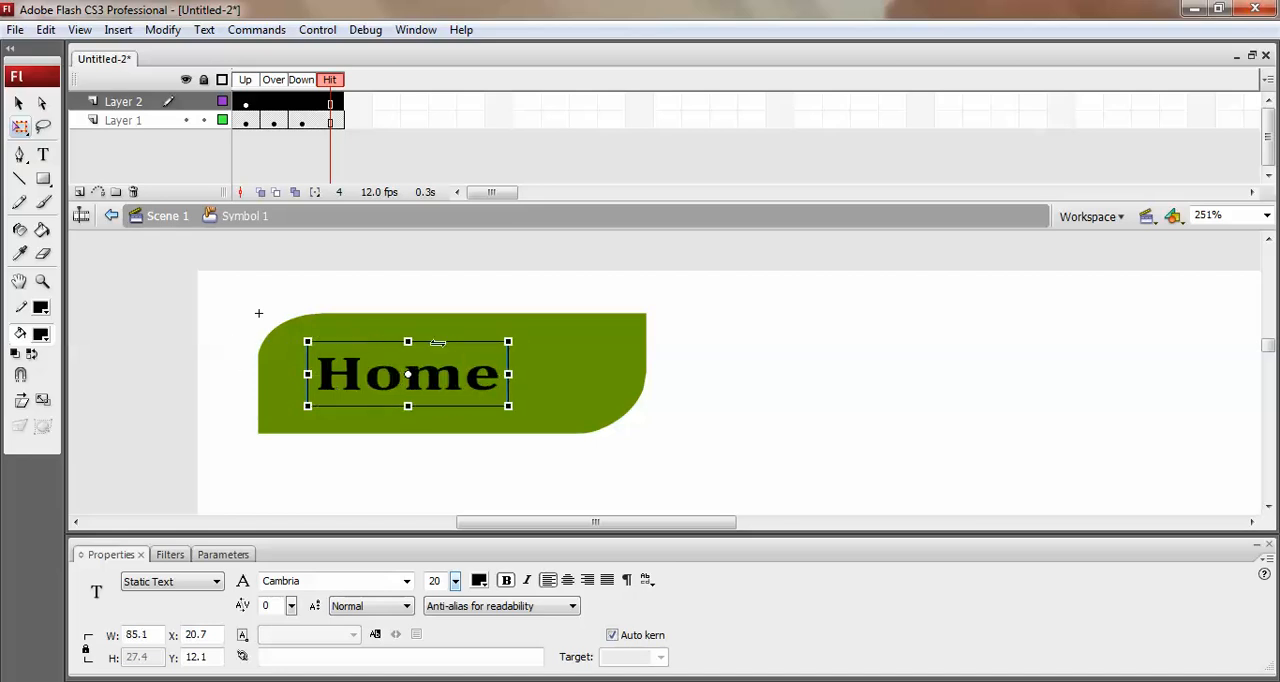
left_click_drag(407, 342, 407, 322)
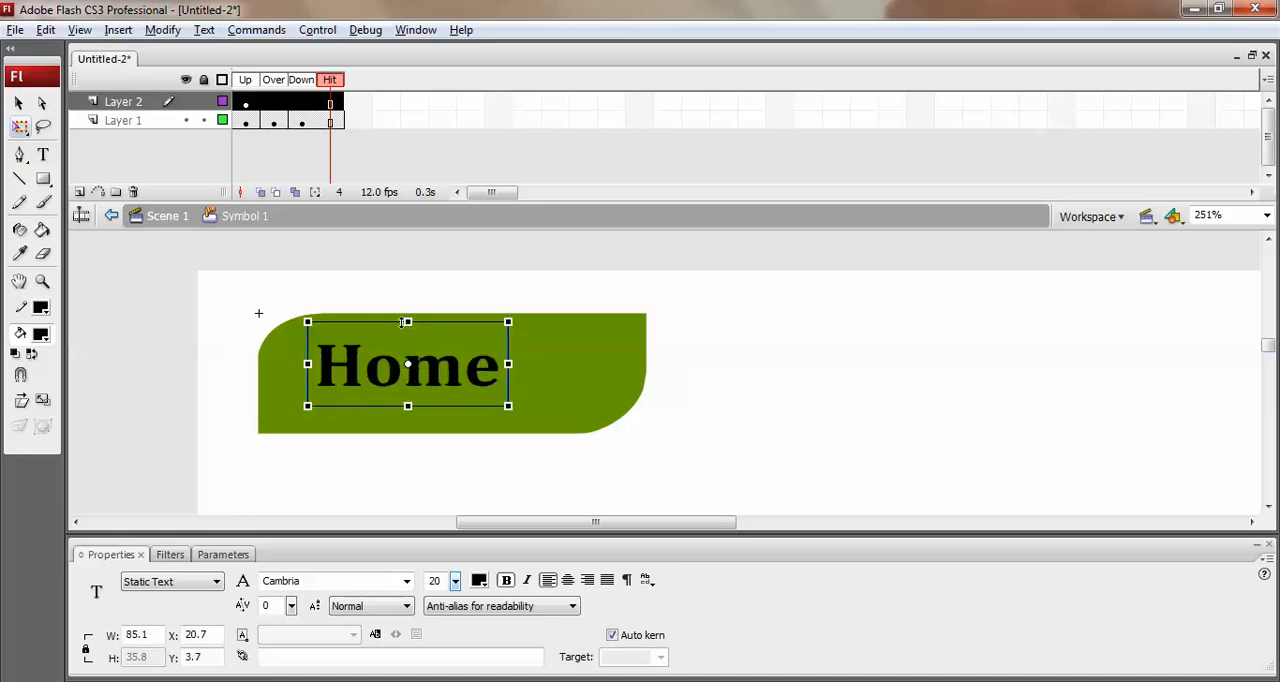
Set the font size of the "Home" text to 25 and deselect it.
double_click(427, 582)
type("25")
key("Return")
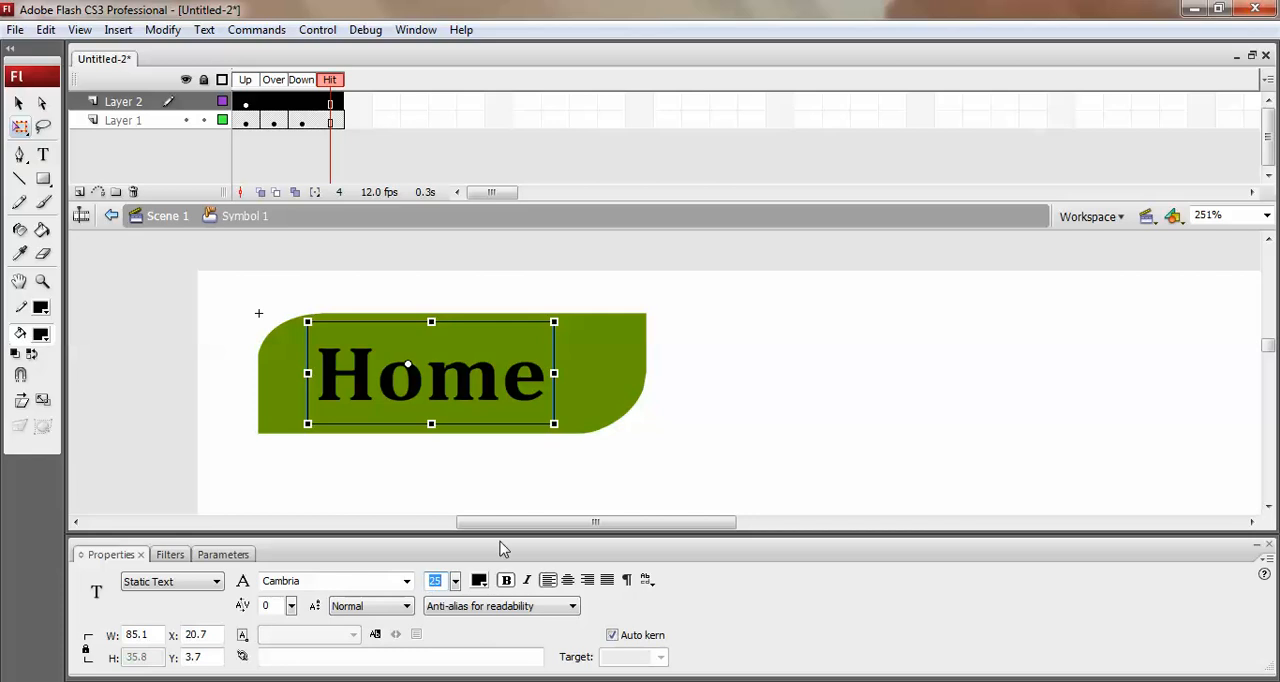
left_click(738, 464)
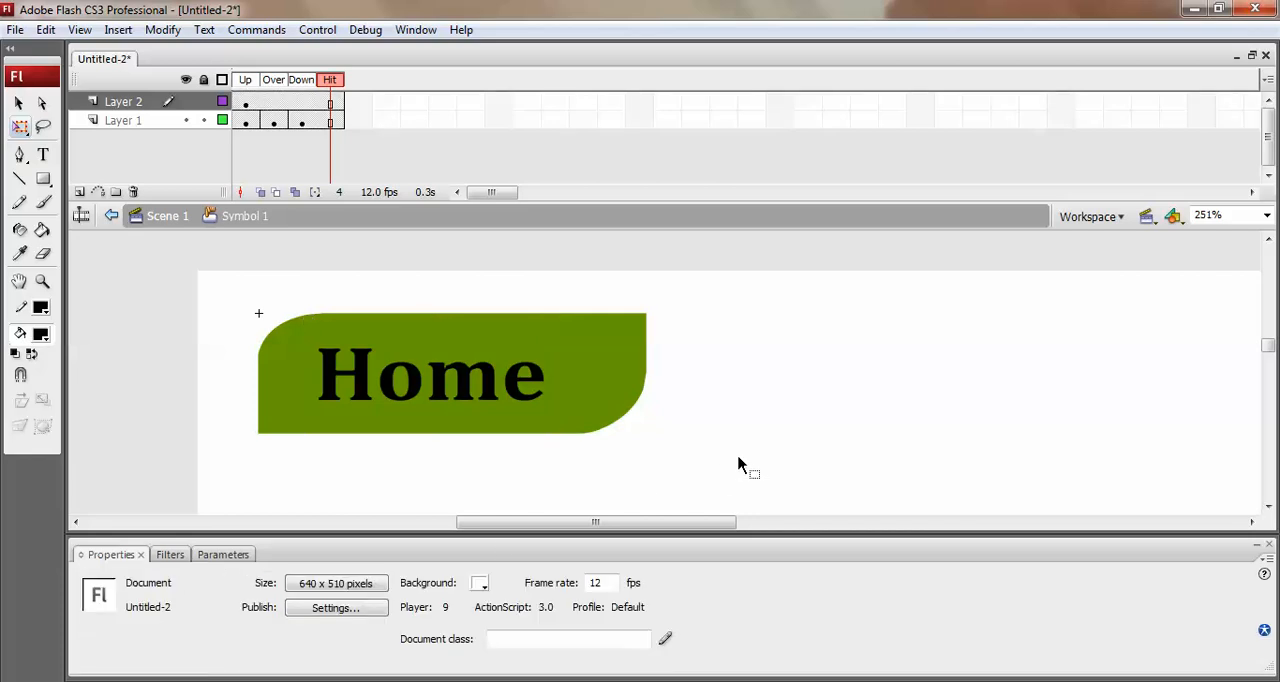
Test the movie, try the labelled button's rollover and pressed states, and close the preview.
key("ctrl+Return")
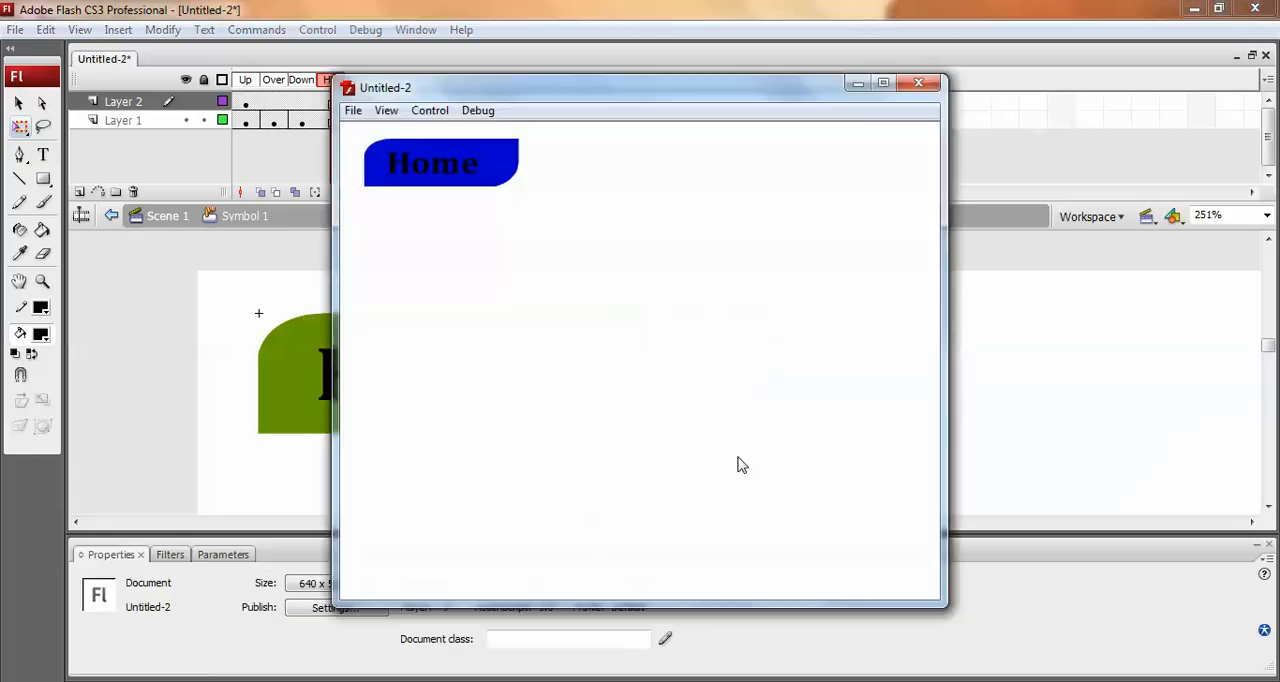
left_click(455, 173)
left_click(455, 173)
left_click(918, 83)
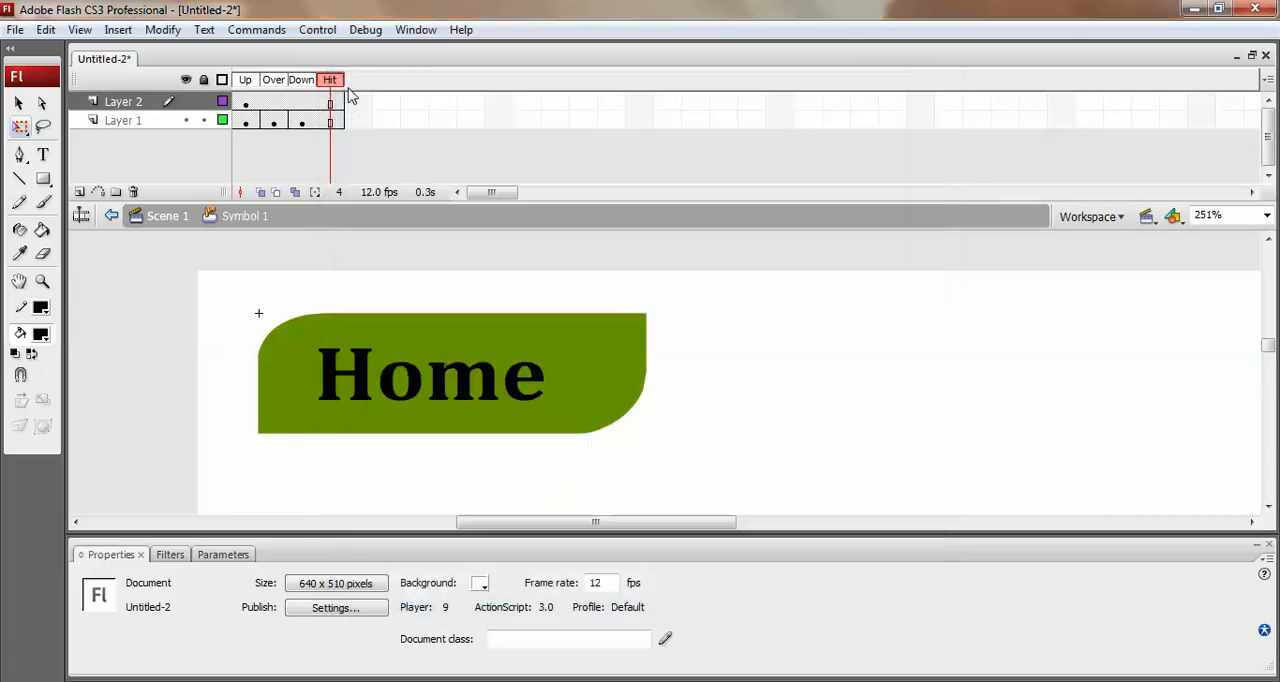
Add a keyframe for the label in the Over state, and recolour the "Home" text white in the Up state.
left_click(245, 102)
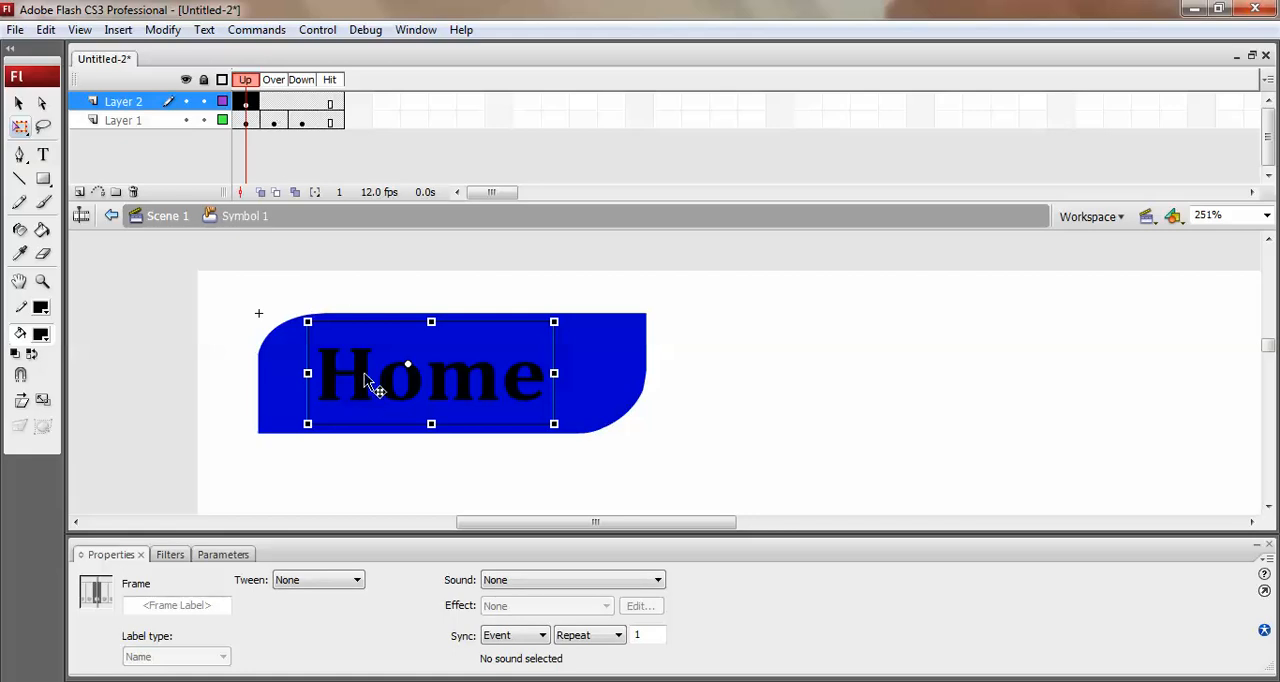
left_click(277, 104)
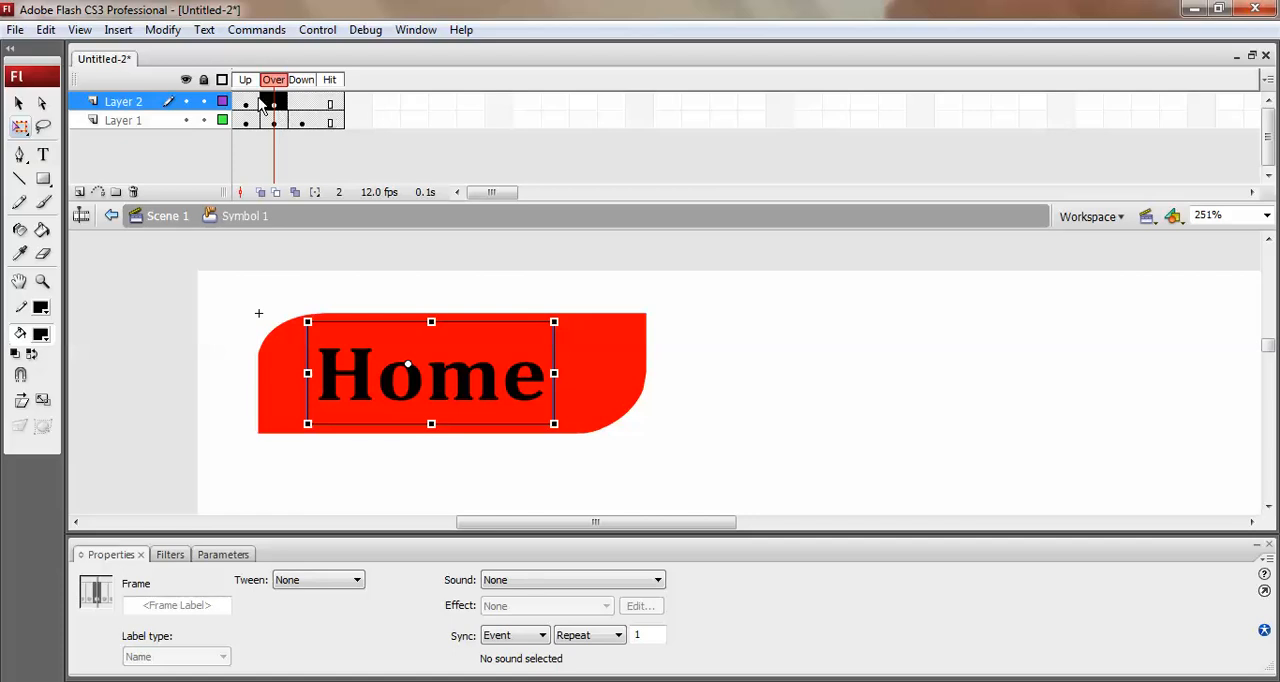
left_click(245, 103)
left_click(33, 338)
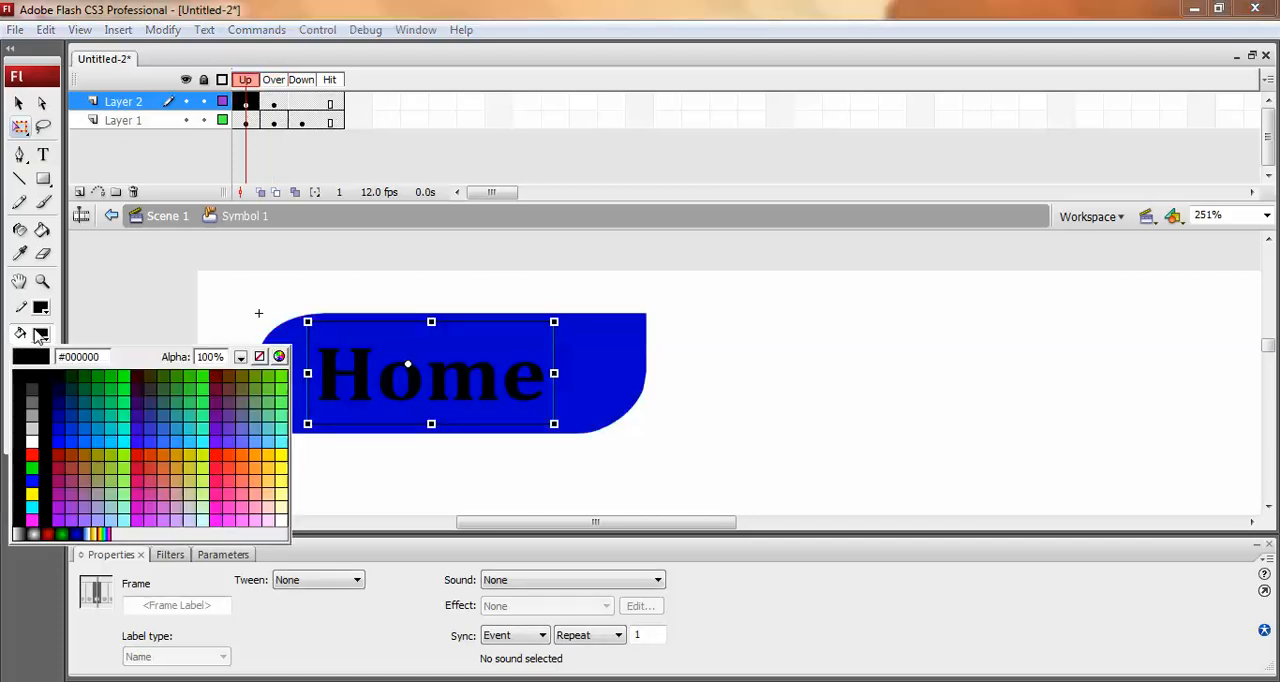
left_click(40, 445)
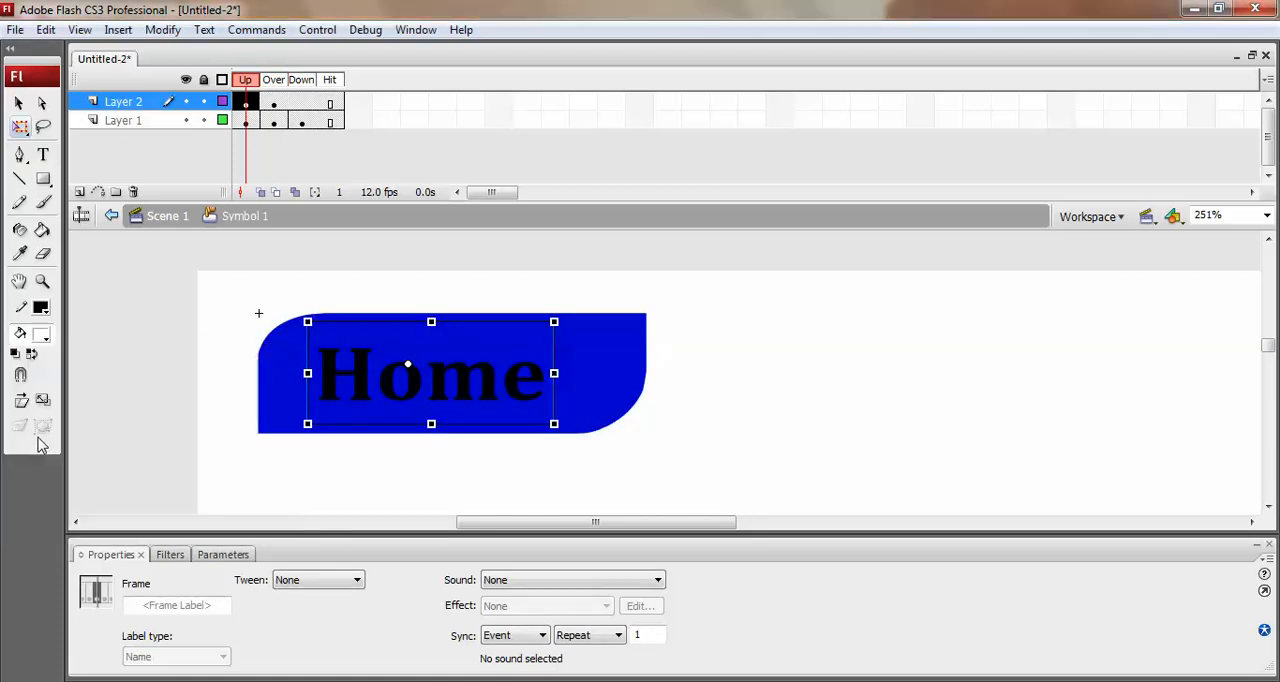
left_click(194, 384)
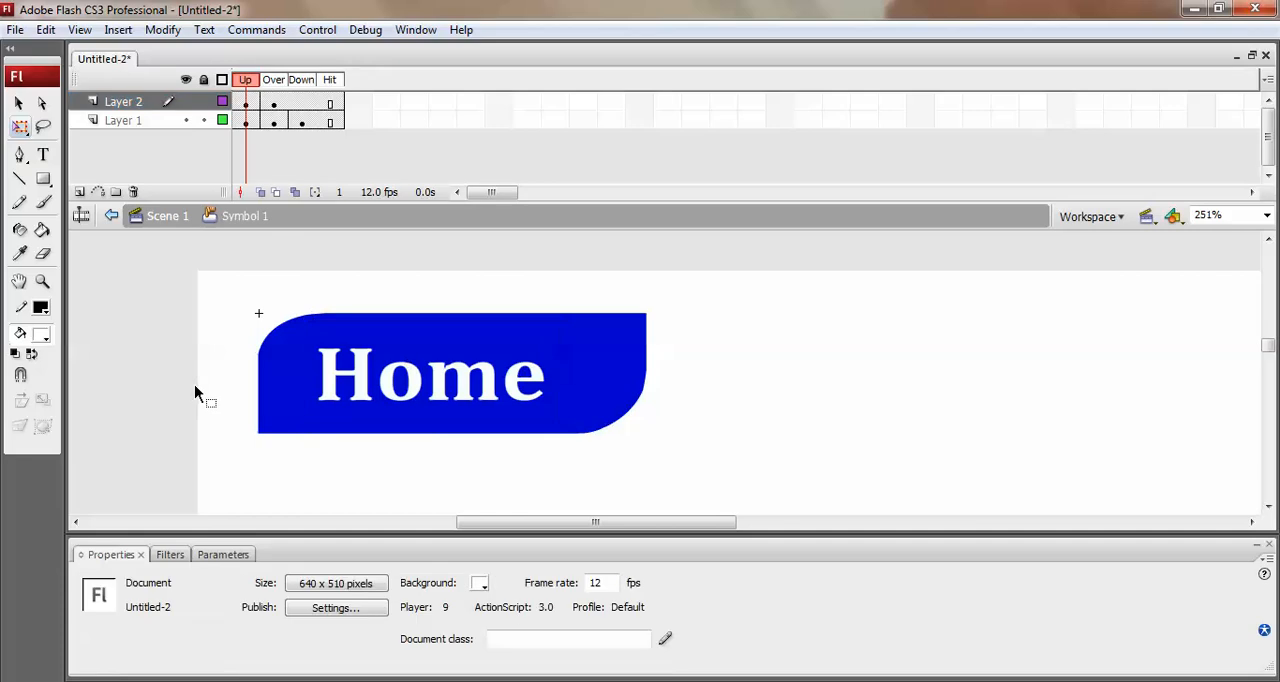
Return to Scene 1, extend Layer 1 to frame 36, and scrub through the timeline back to frame 1.
left_click(154, 216)
left_click(238, 102)
left_click(495, 101)
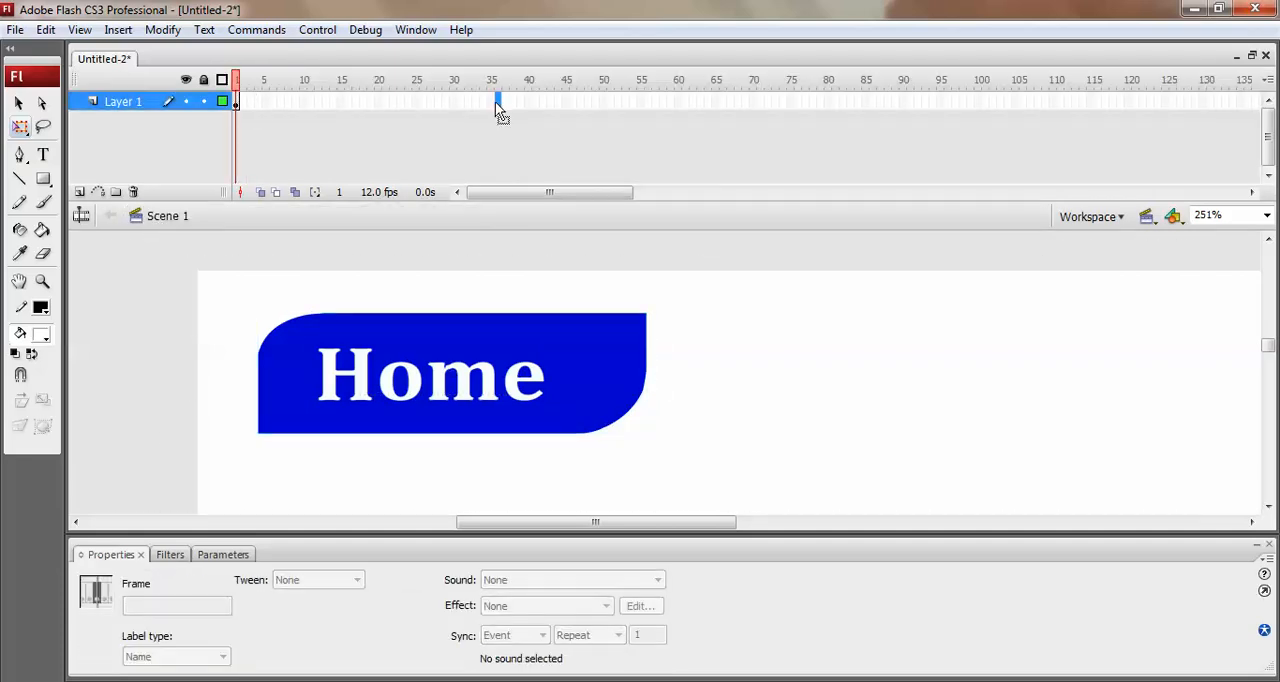
key("F5")
left_click_drag(256, 79, 502, 87)
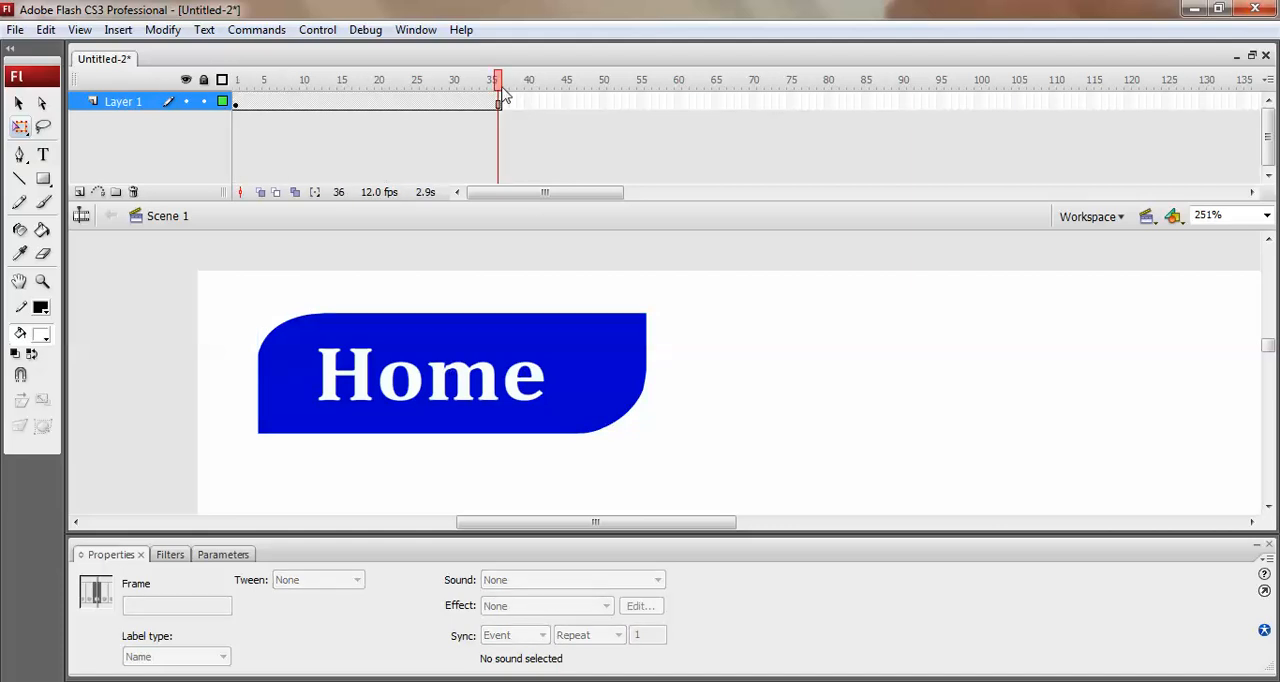
left_click_drag(503, 93, 206, 84)
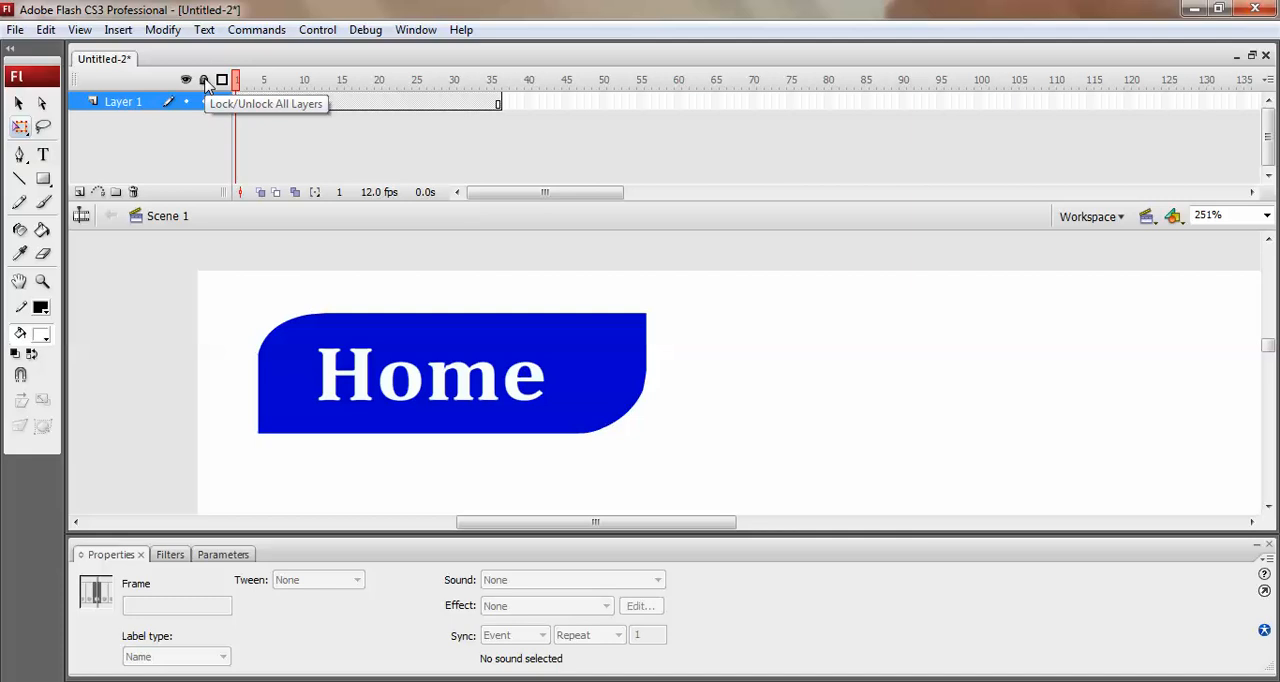
Test the movie, try the button with its white Up label, and close the preview.
key("ctrl+Return")
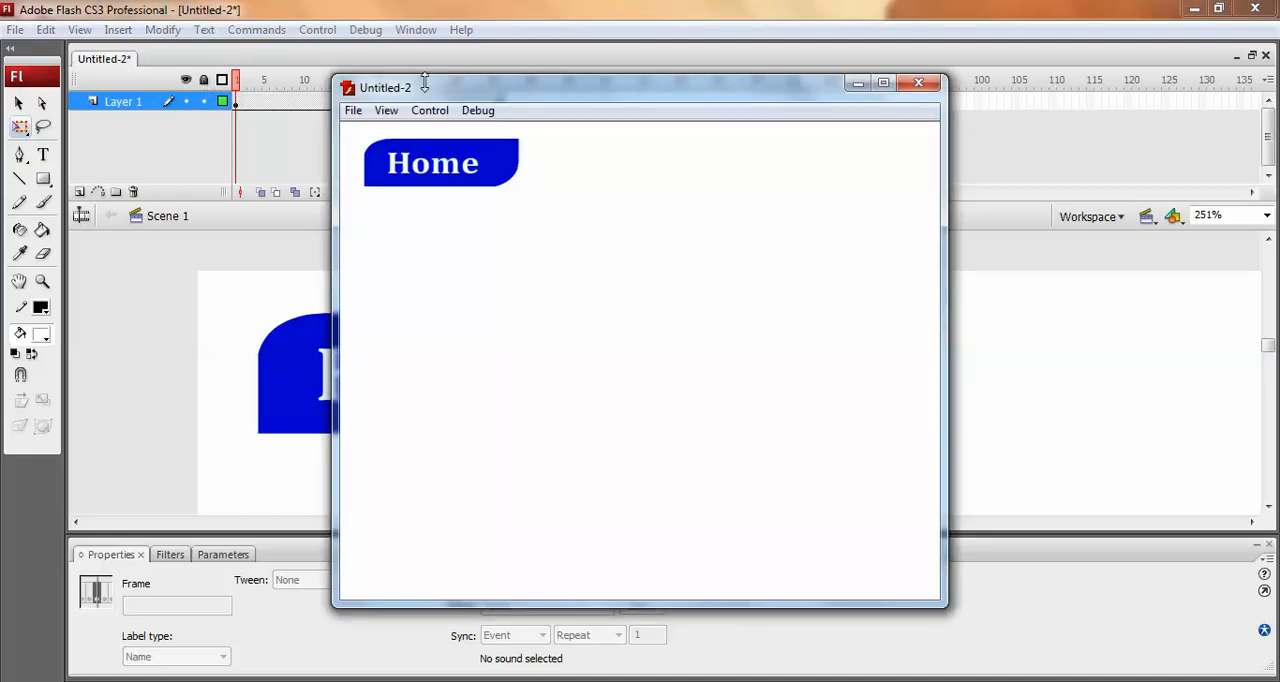
left_click(432, 186)
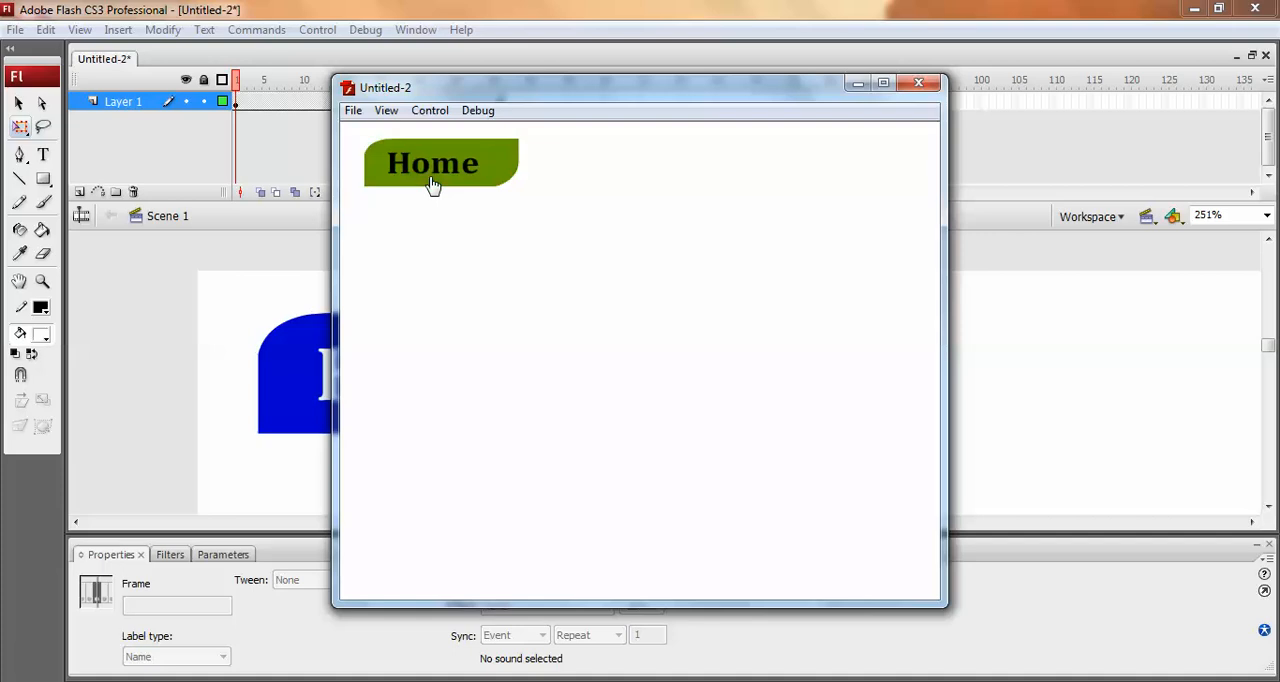
left_click(918, 83)
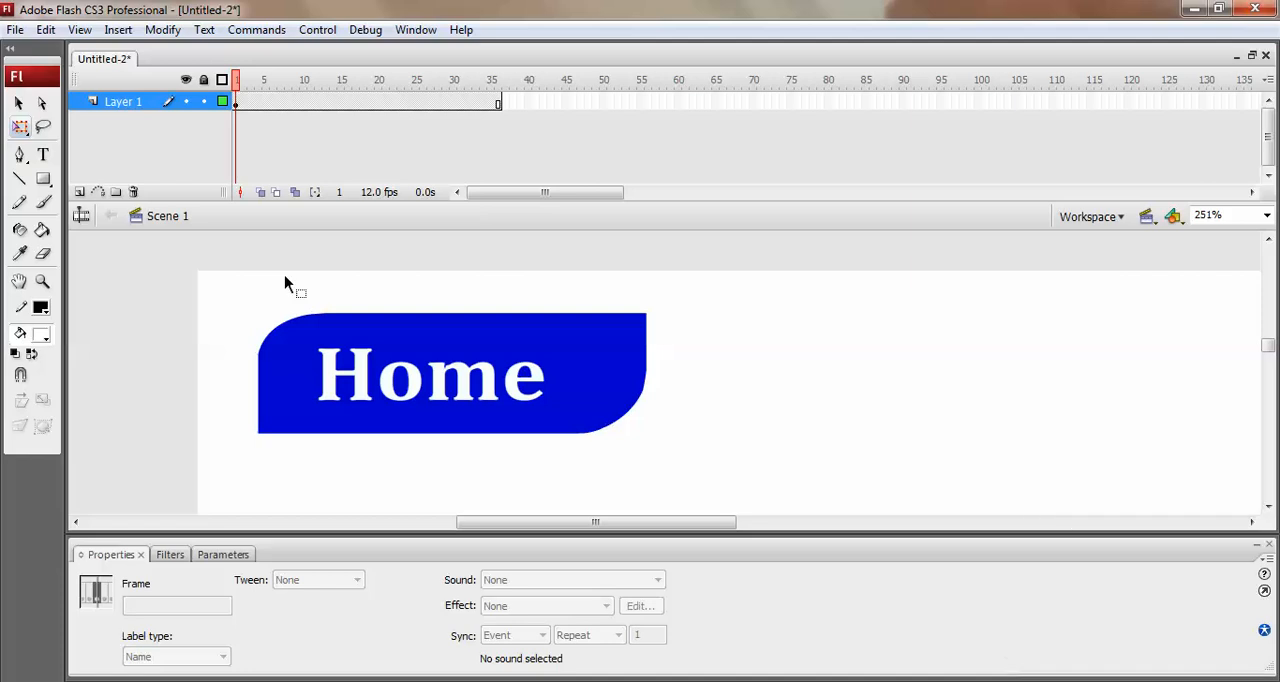
Copy the blue shape from the Up state of the Home button symbol and return to Scene 1.
left_click(552, 368)
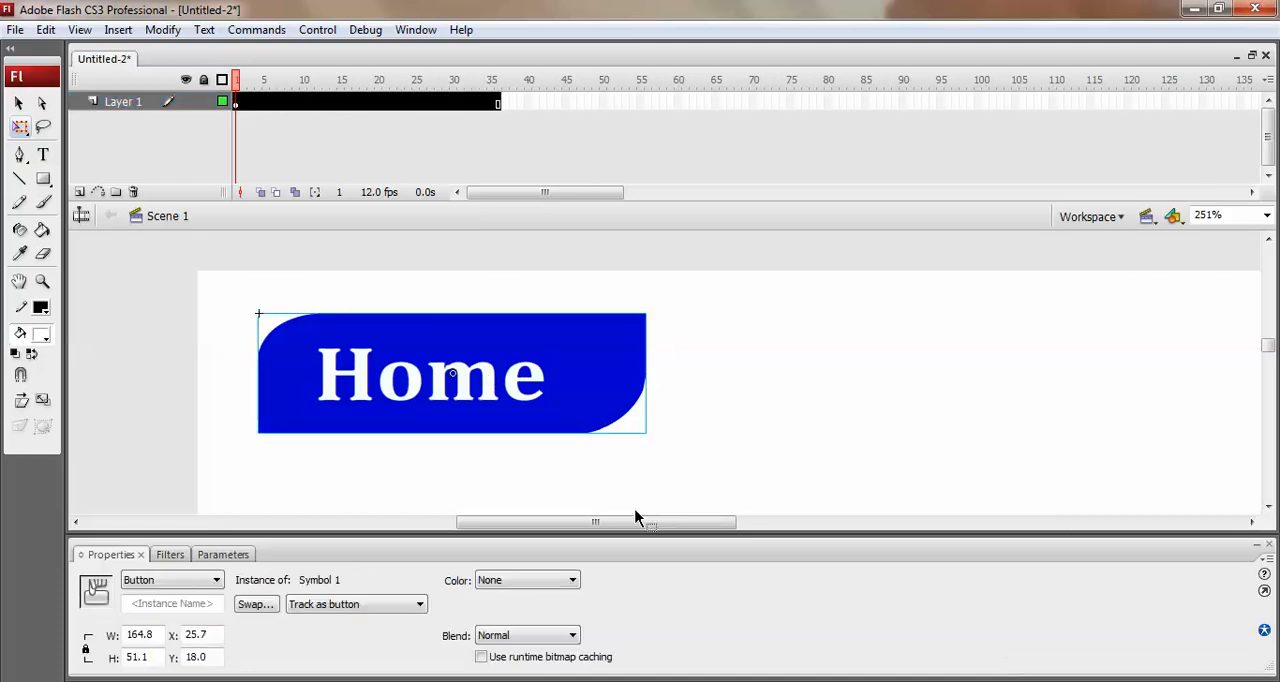
left_click_drag(633, 537, 660, 537)
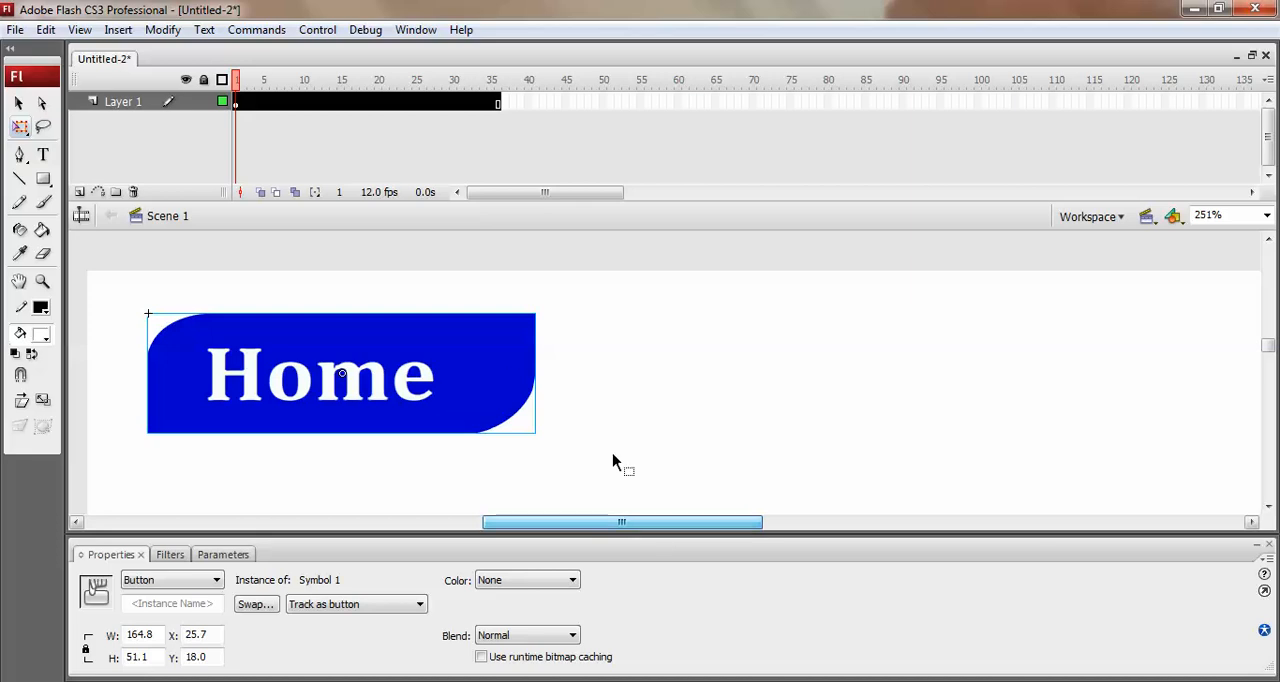
double_click(510, 378)
left_click(512, 378)
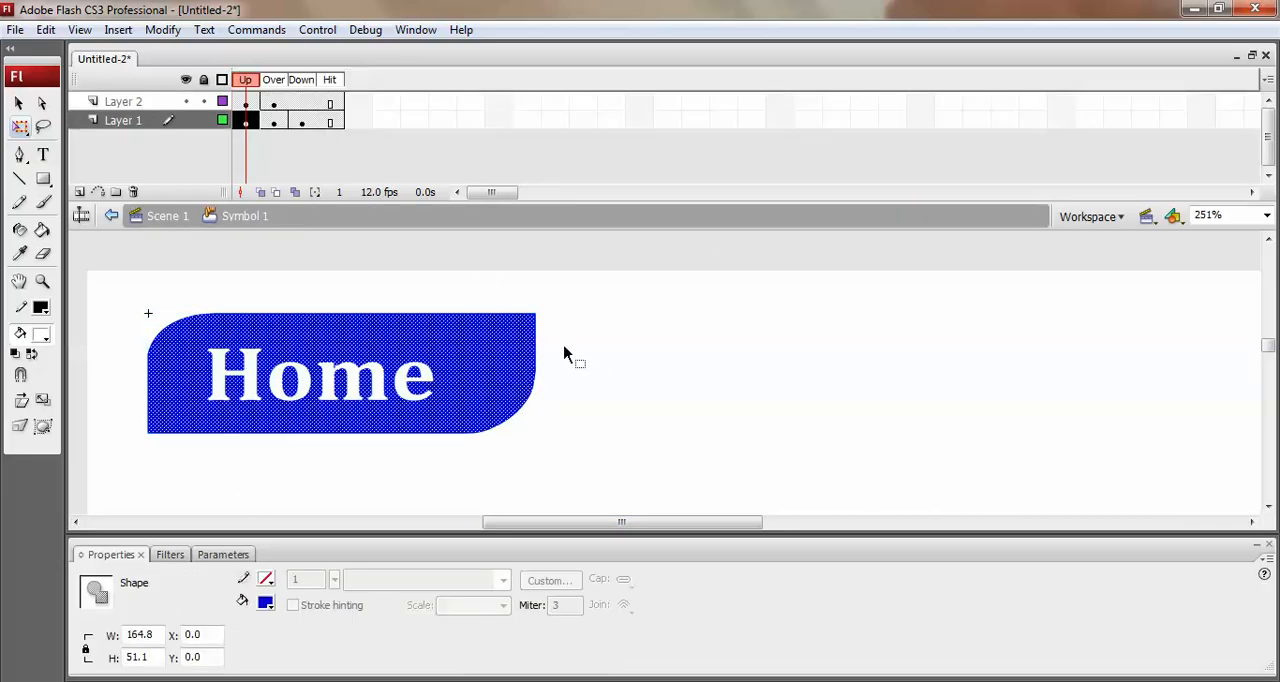
left_click(140, 217)
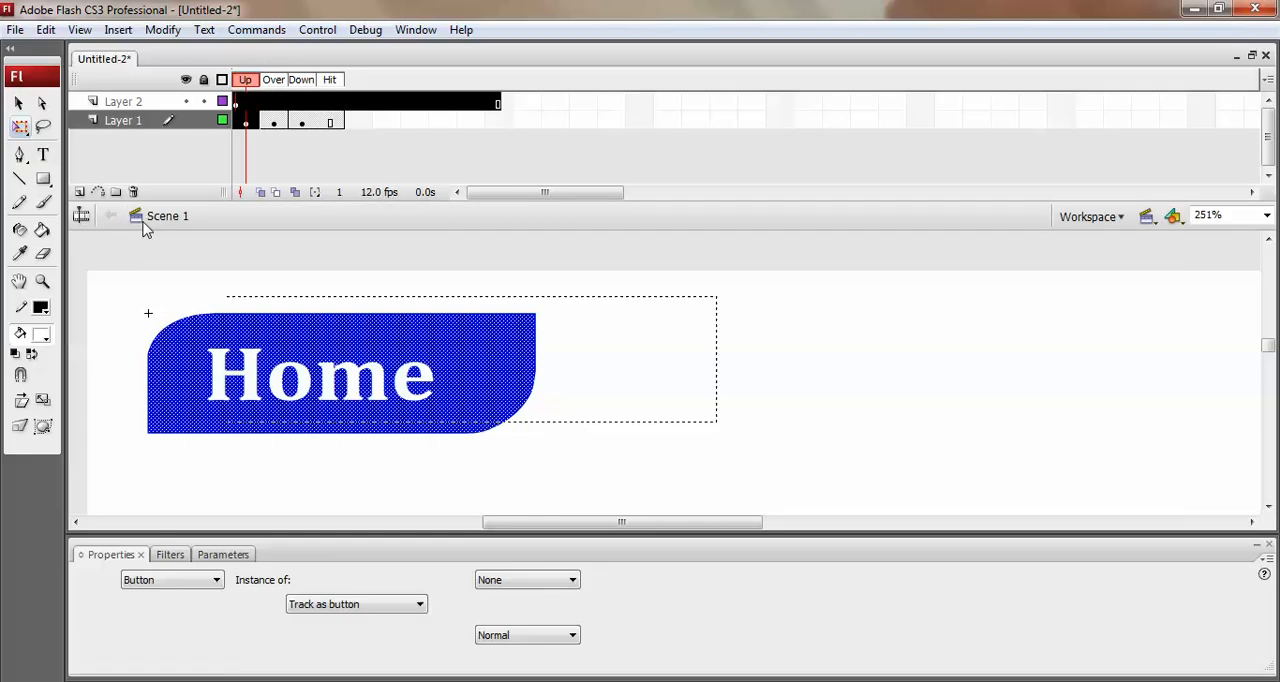
Add a new layer in Scene 1, paste the blue shape, and move it to the right of the Home button.
left_click(80, 191)
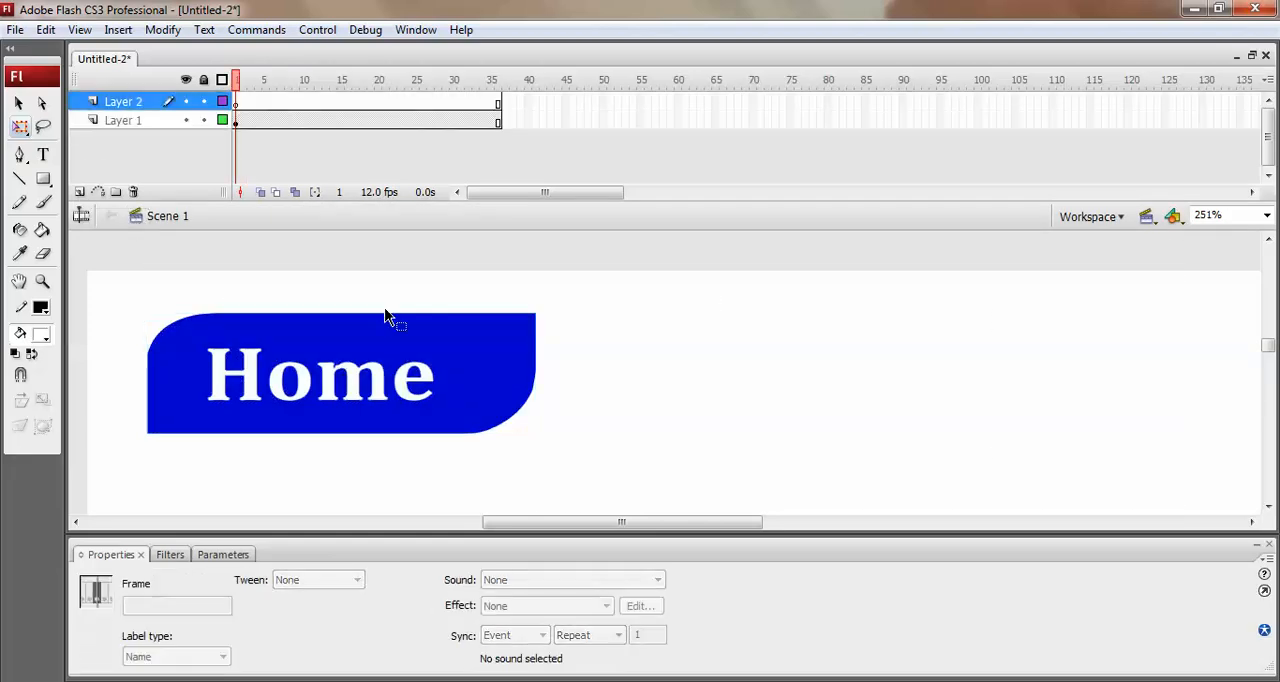
key("ctrl+v")
key("Right")
key("Right")
key("Right")
key("Right")
key("Right")
key("Right")
key("Right")
key("Right")
key("Right")
key("Right")
key("Right")
key("Right")
key("Right")
key("Right")
key("Right")
key("Right")
key("Right")
key("Right")
key("Right")
key("Right")
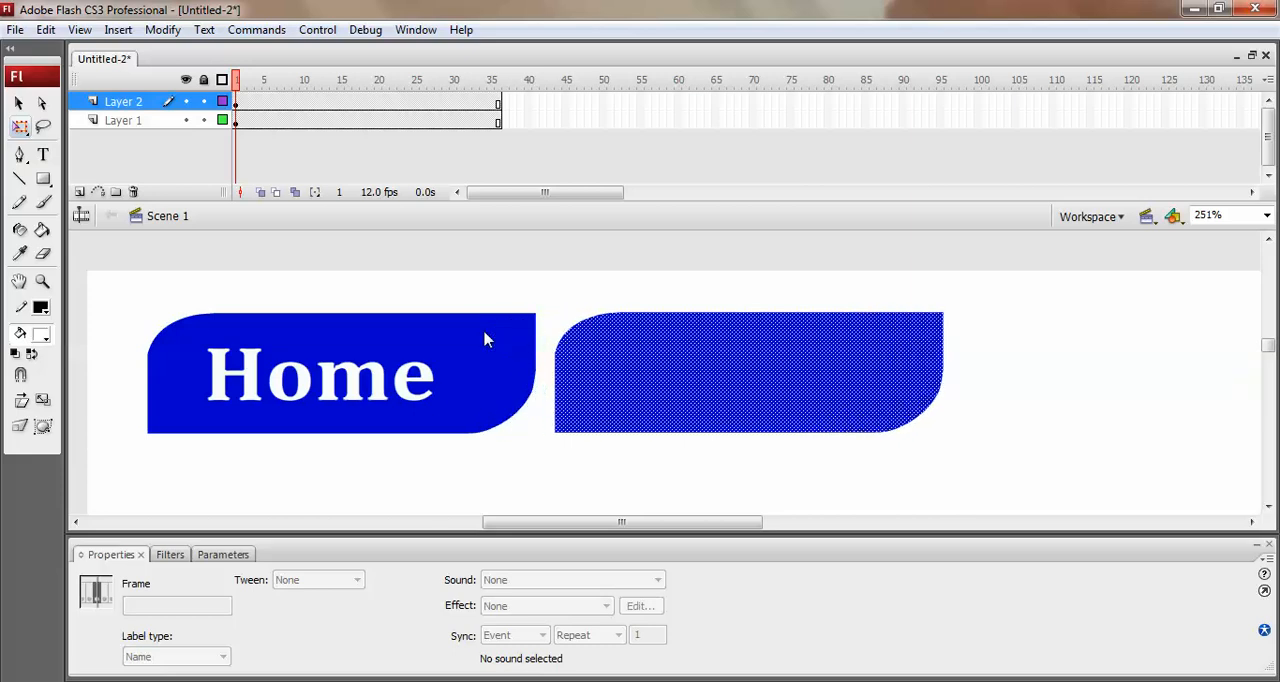
key("Right")
key("Right")
key("Right")
key("Right")
key("Right")
key("Right")
key("Right")
key("Right")
key("Right")
key("Right")
key("Right")
key("Right")
key("Right")
key("Right")
key("Right")
key("Right")
key("Right")
key("Right")
key("Right")
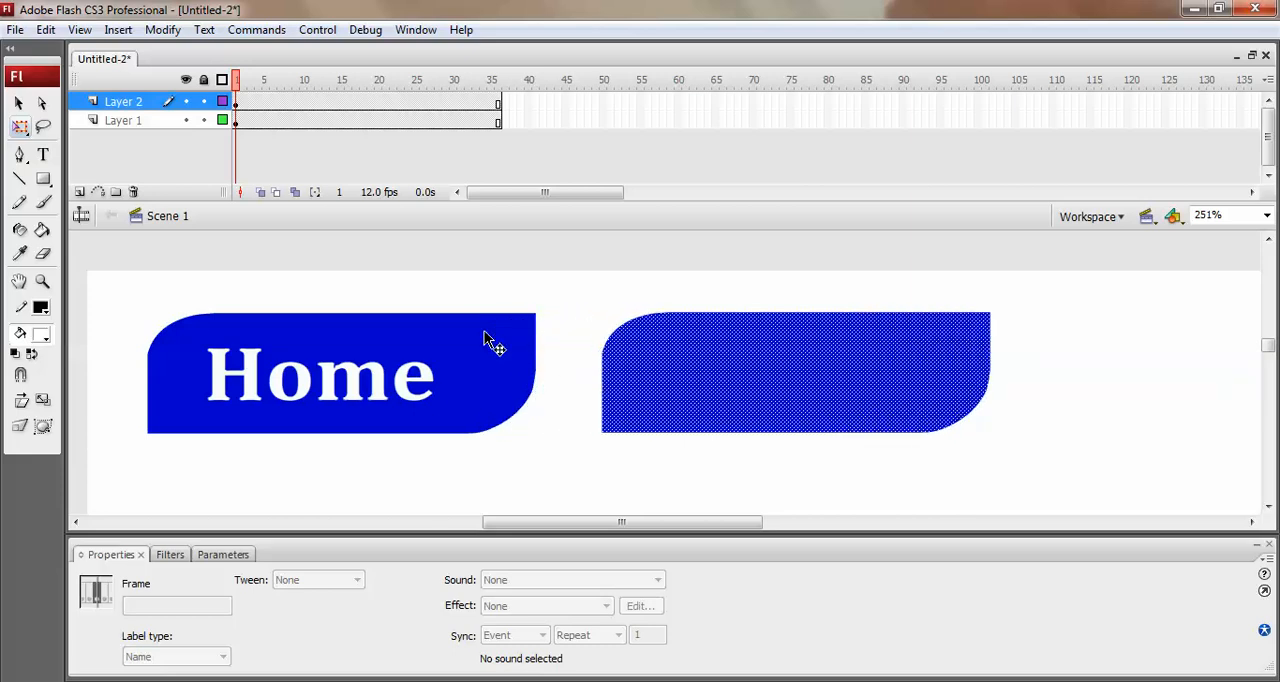
Convert the pasted shape to a button symbol, and preview Symbol 1 and Symbol 2 in the library.
key("F8")
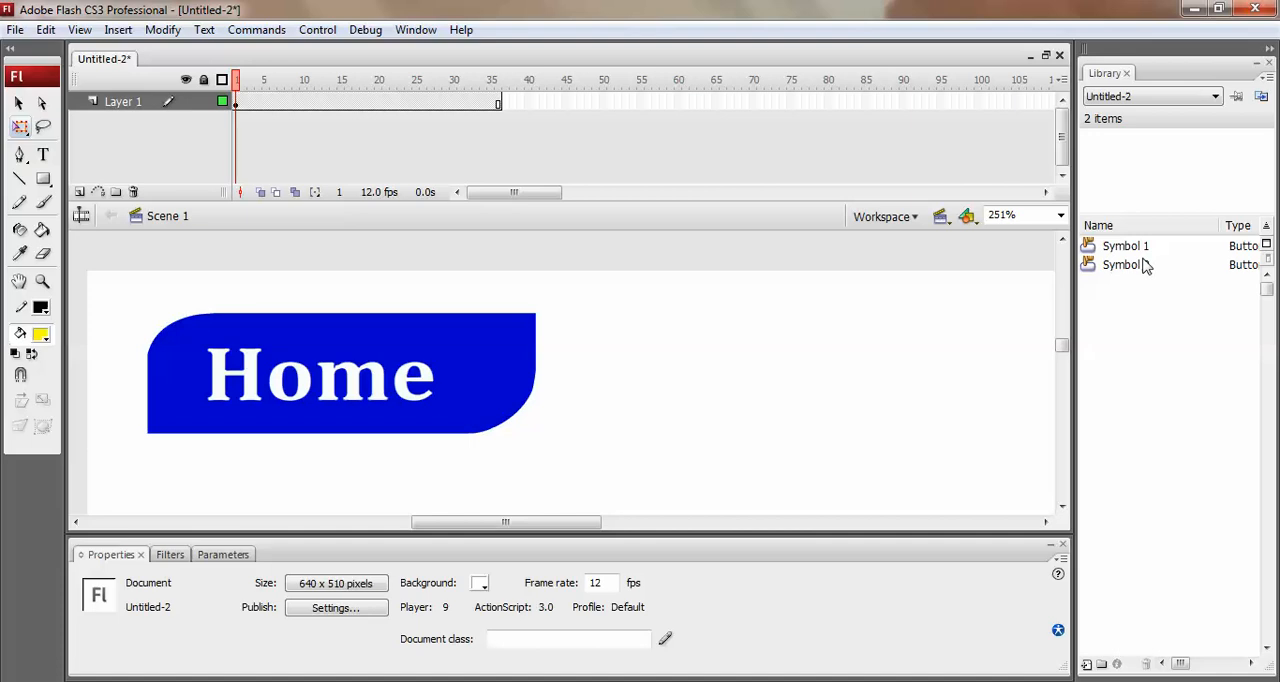
left_click(1150, 250)
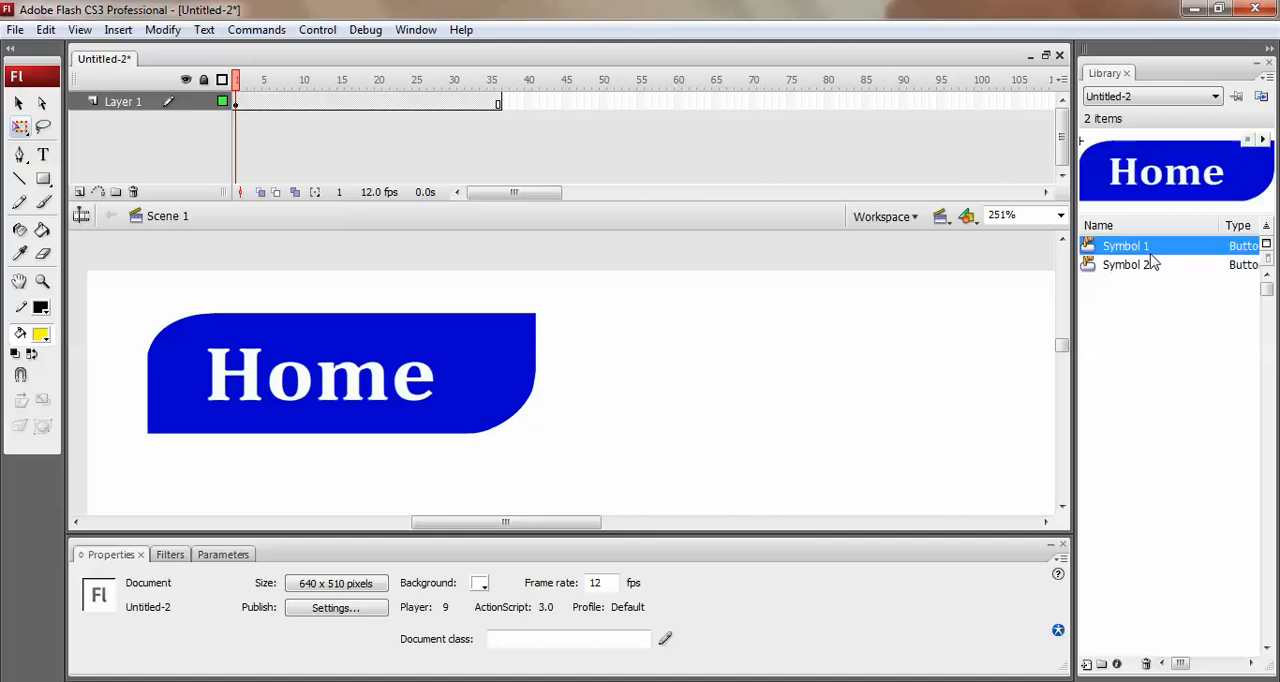
left_click(1150, 264)
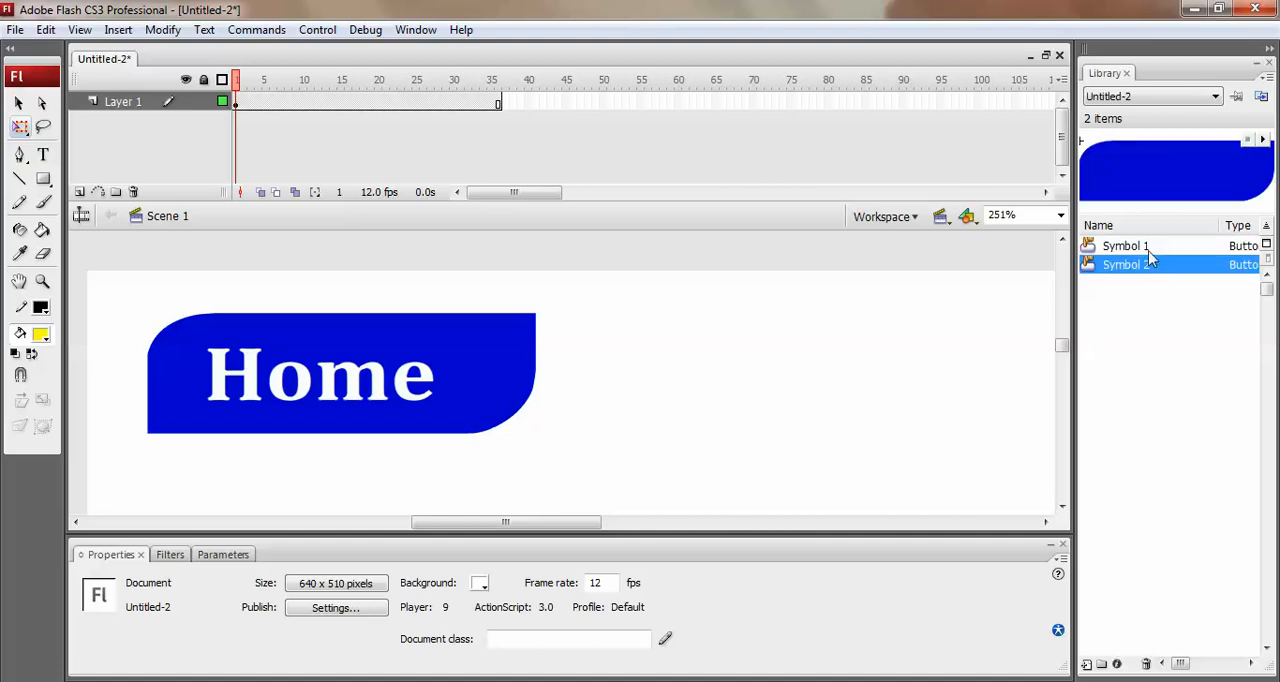
Delete Symbol 2 from the library and duplicate Symbol 1 as a button symbol named "contact as".
key("Delete")
left_click(1108, 256)
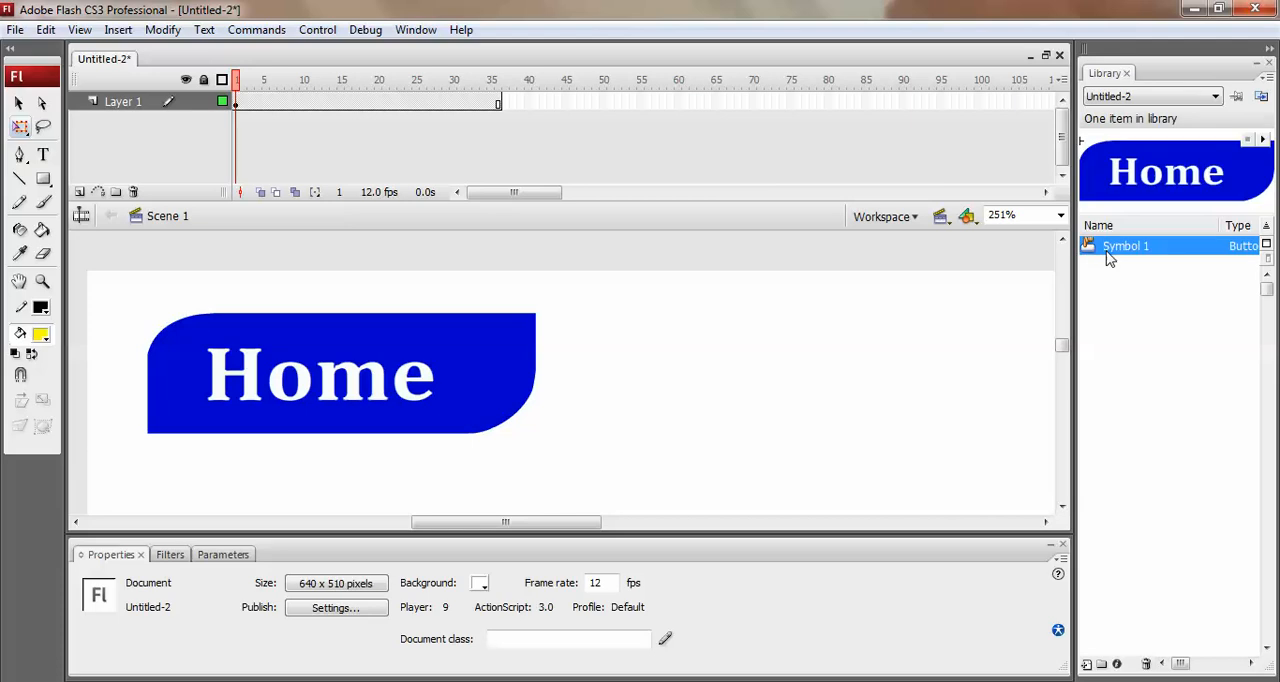
right_click(1125, 250)
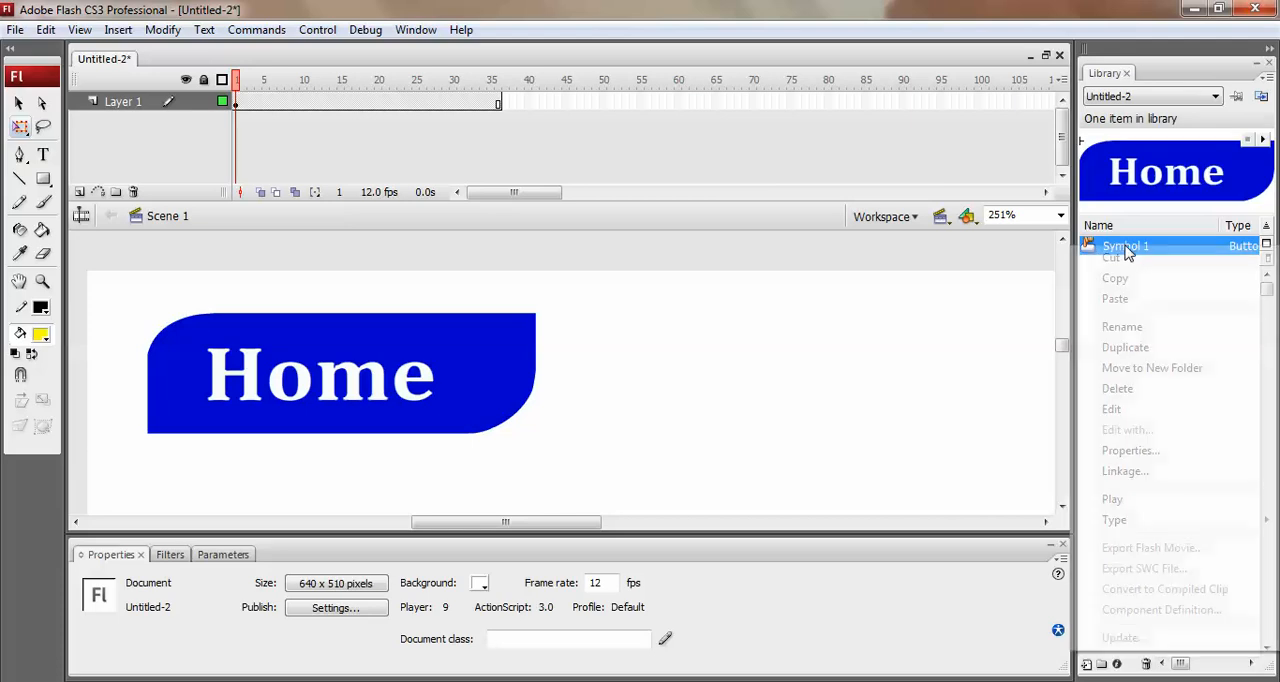
left_click(1138, 350)
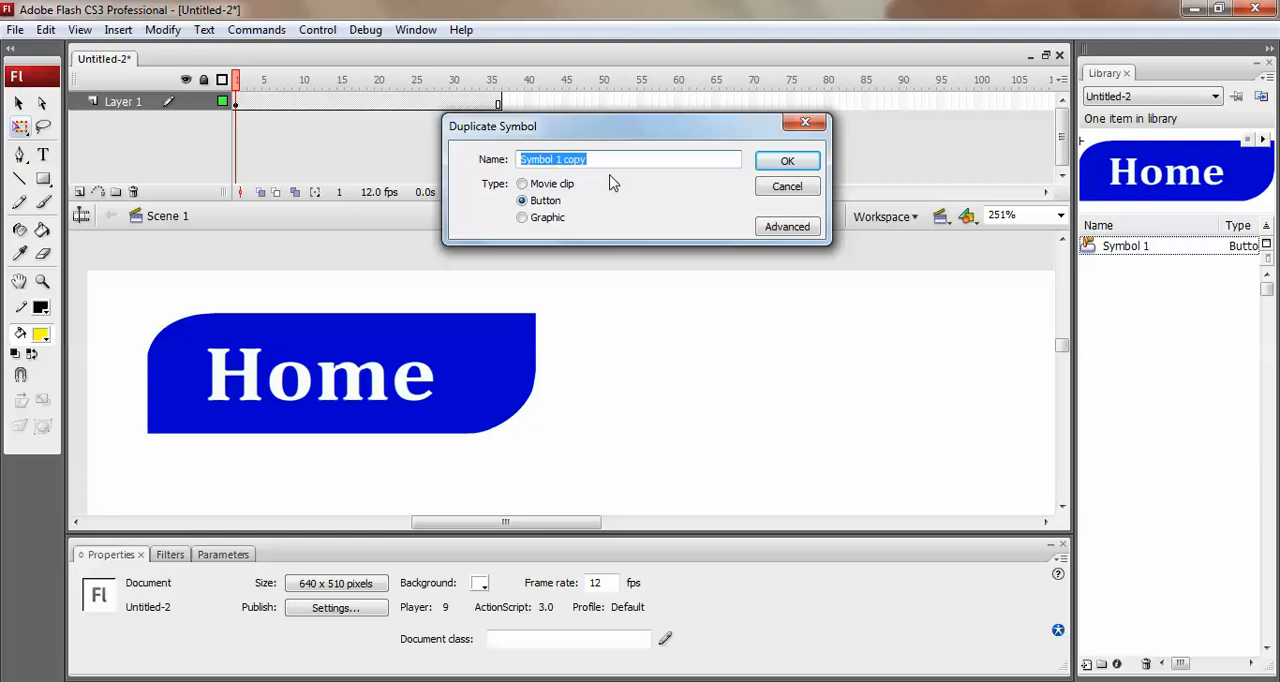
type("contact as")
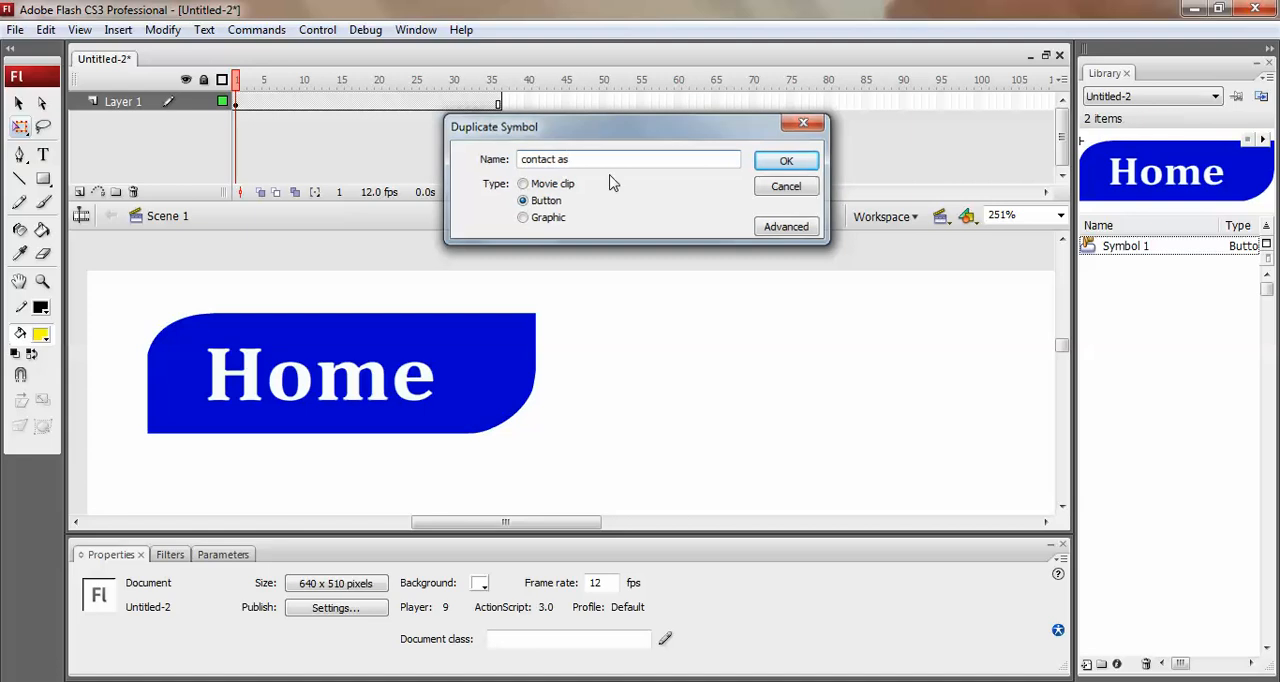
key("Return")
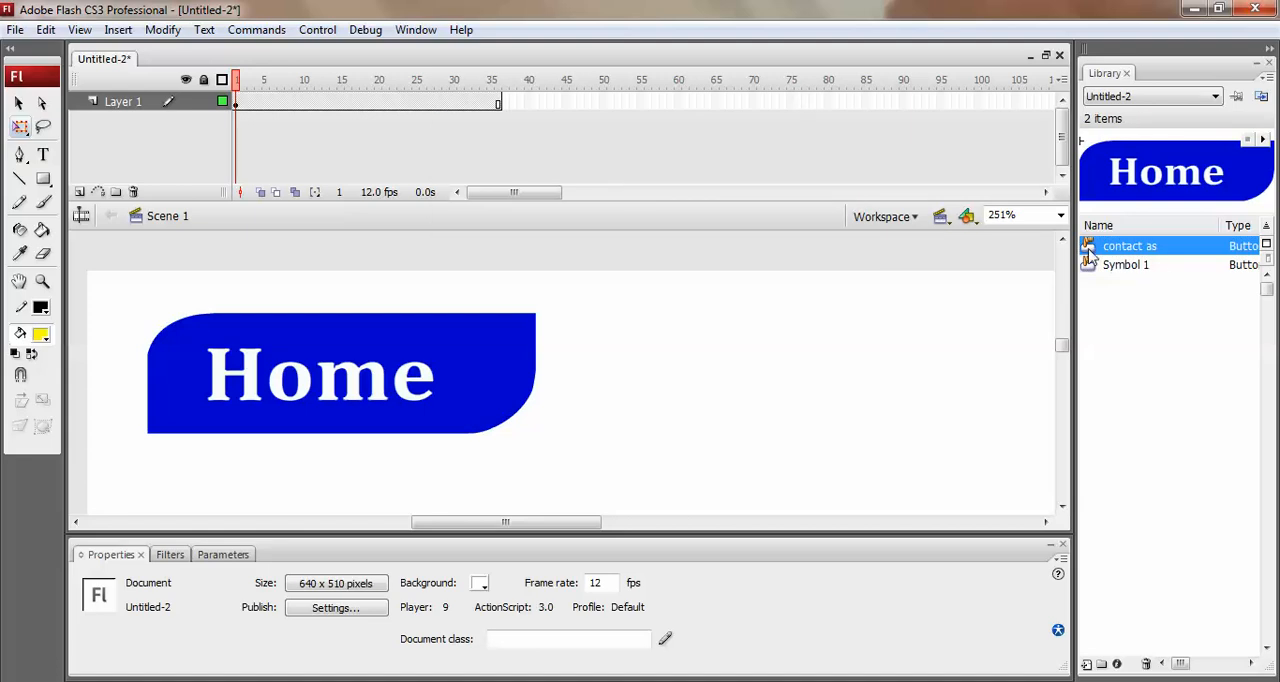
Place an instance of the contact as button beside the Home button and nudge it right to X 207.8.
left_click_drag(1090, 250, 753, 378)
key("ctrl+z")
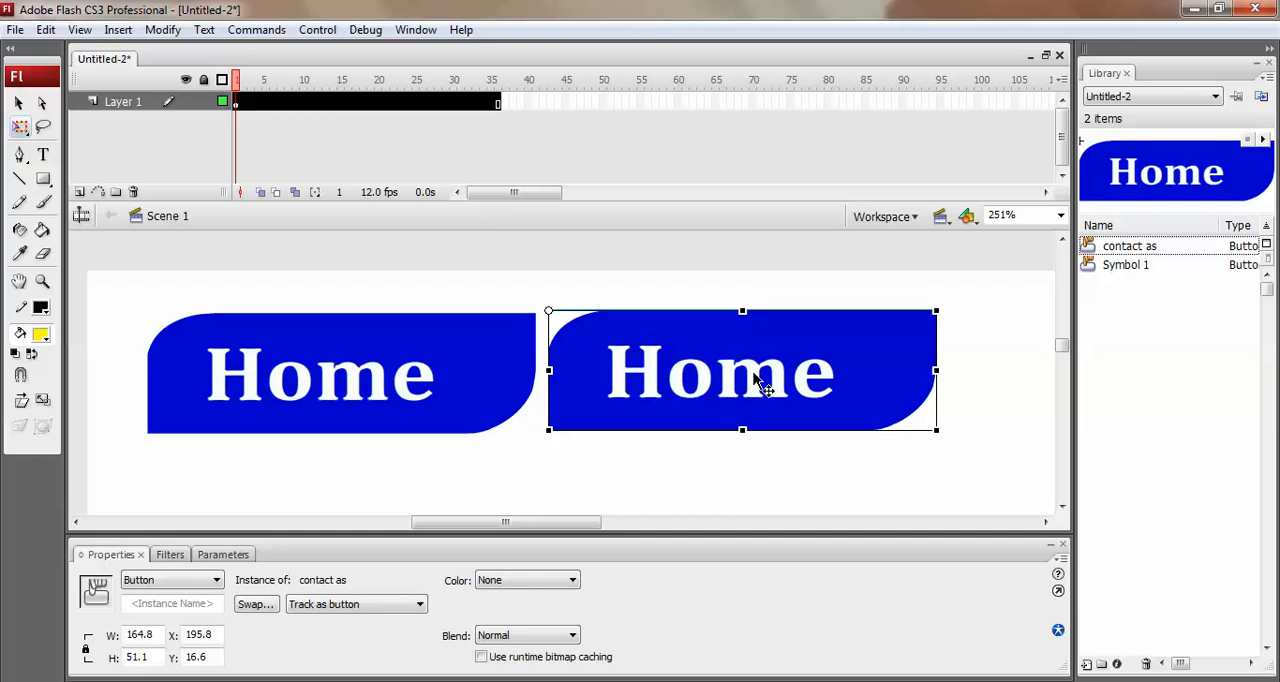
key("Right")
key("Right")
key("Right")
key("Right")
key("Right")
key("Right")
key("Right")
key("Right")
key("Right")
key("Right")
key("Right")
key("Right")
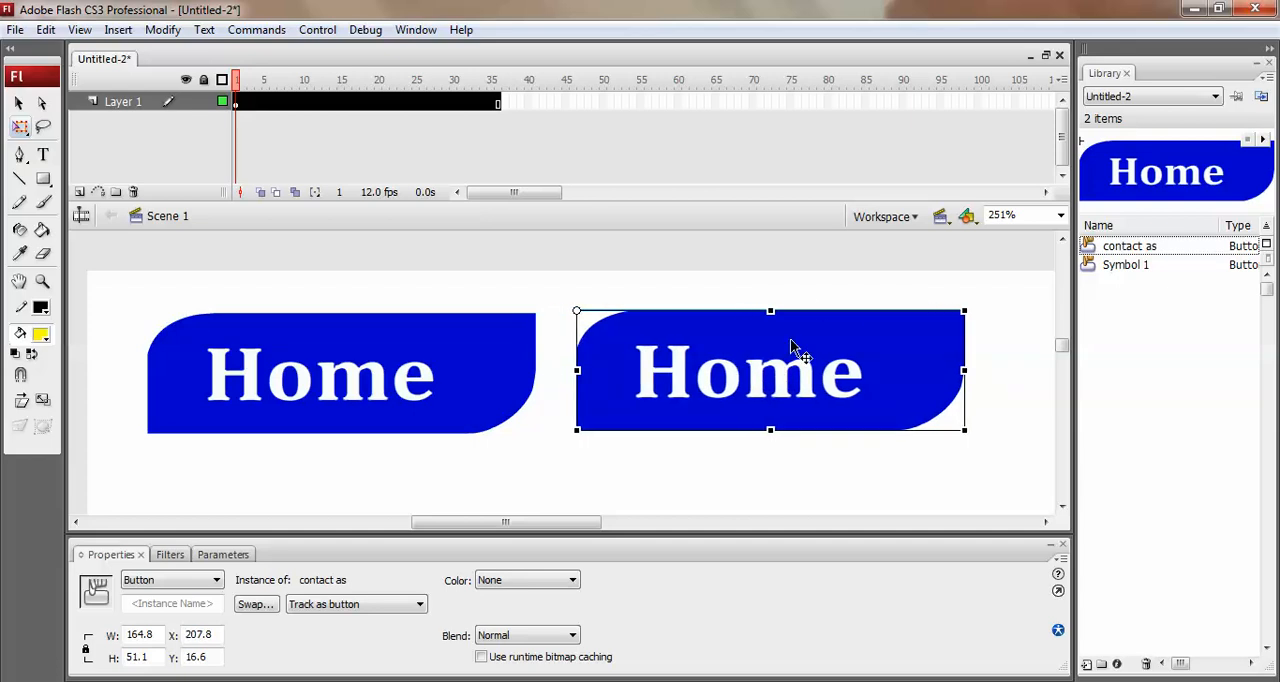
left_click(806, 300)
left_click(808, 380)
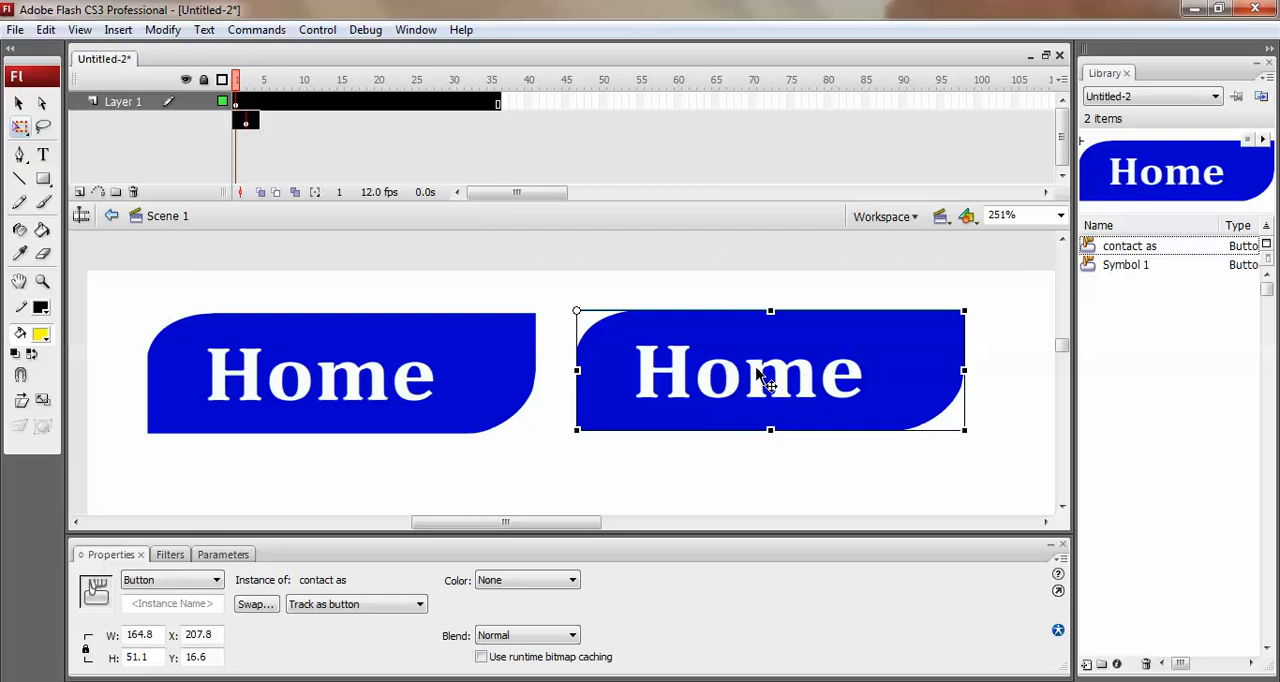
Open the contact as symbol for editing and replace its Up state label on Layer 2 with "Contact Us".
double_click(765, 380)
left_click(251, 106)
left_click(250, 103)
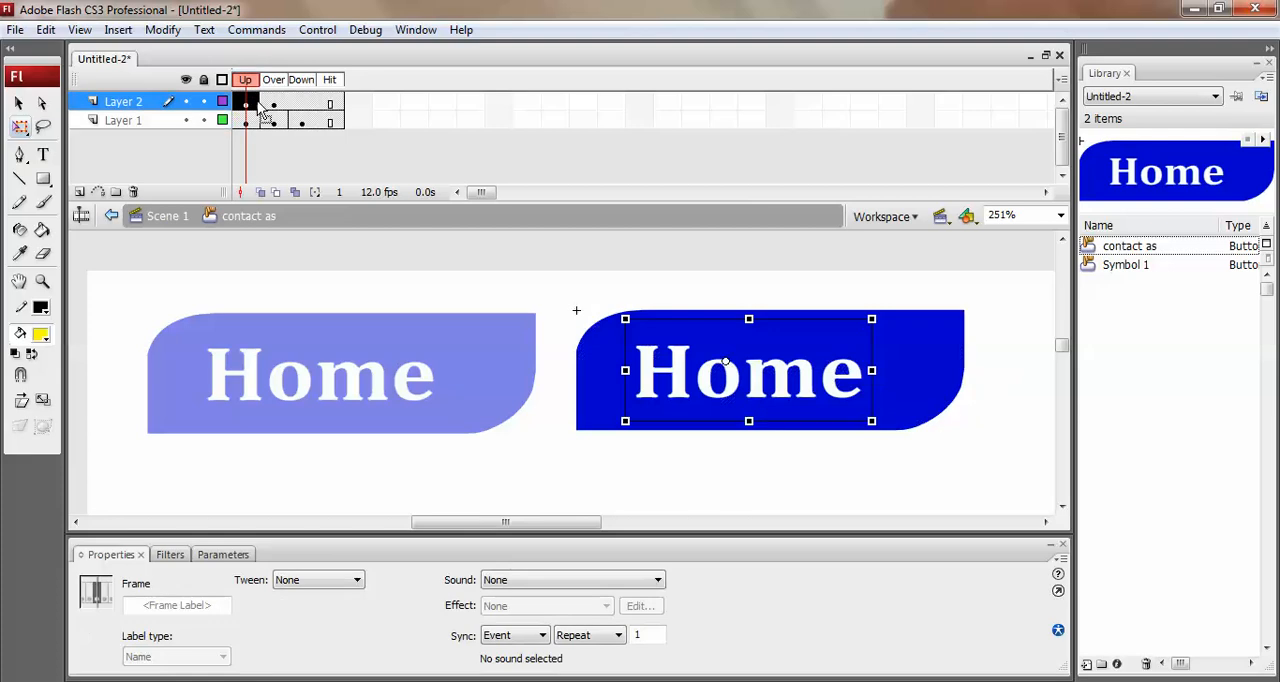
left_click(272, 103)
left_click(250, 103)
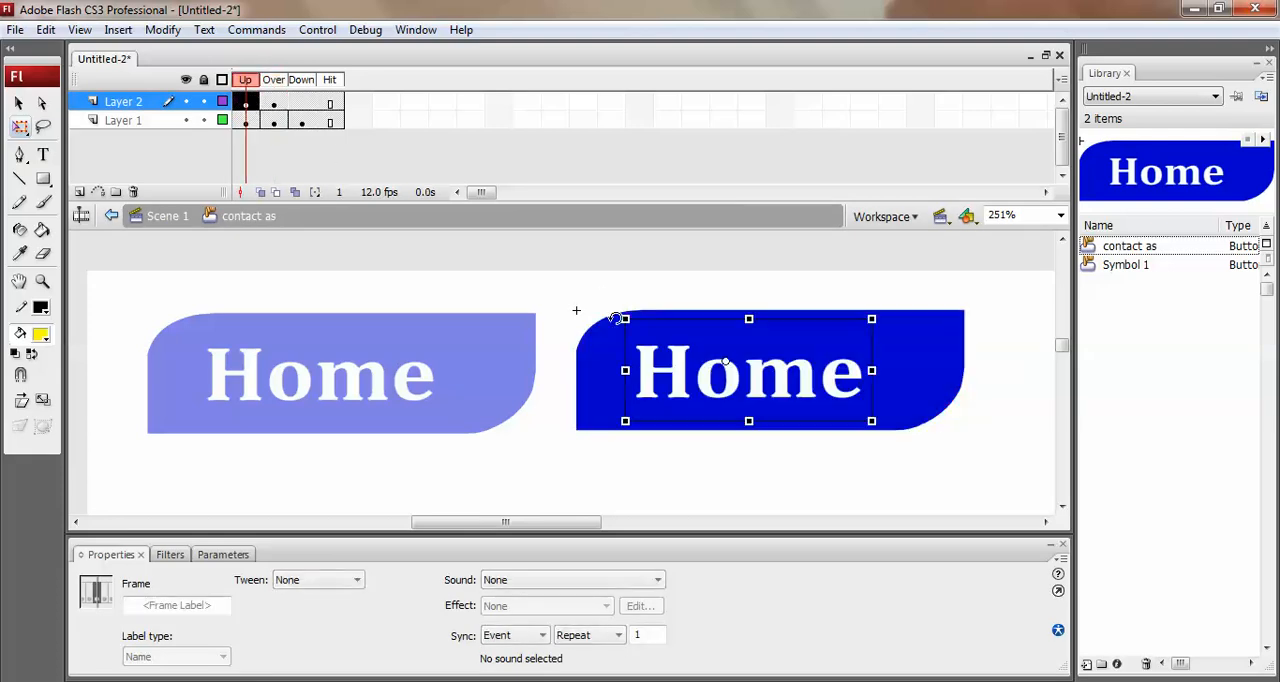
double_click(670, 377)
double_click(677, 378)
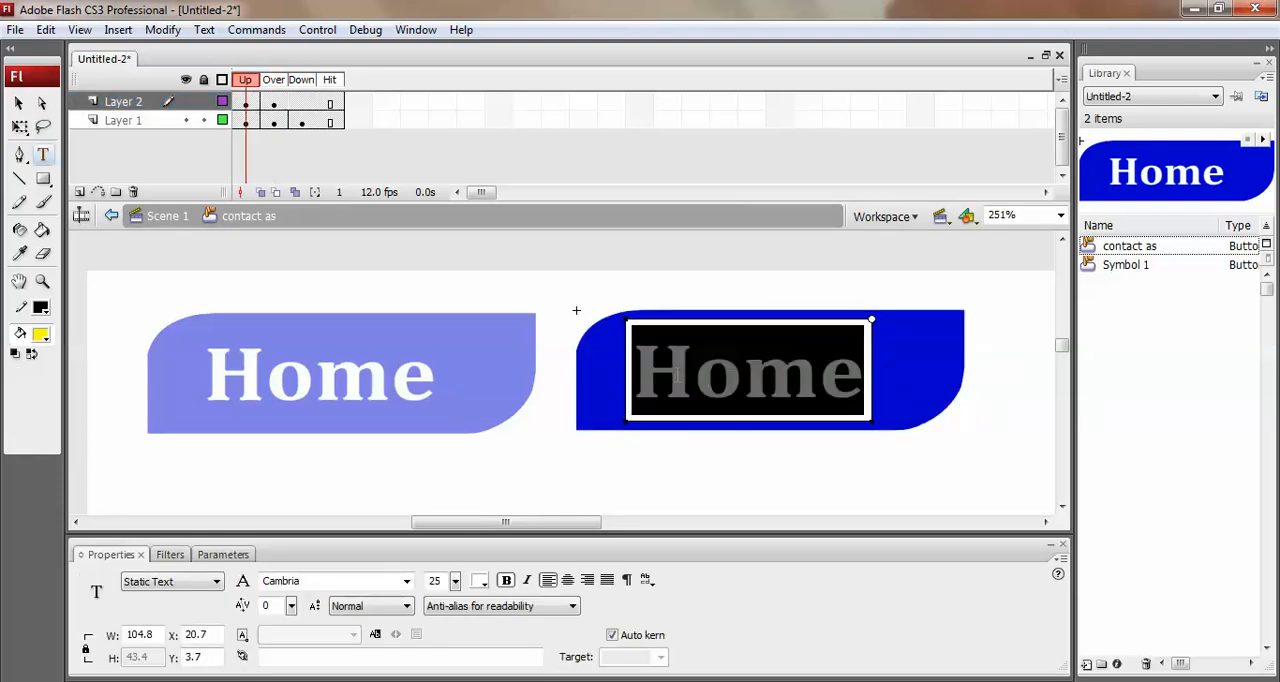
type("Cont")
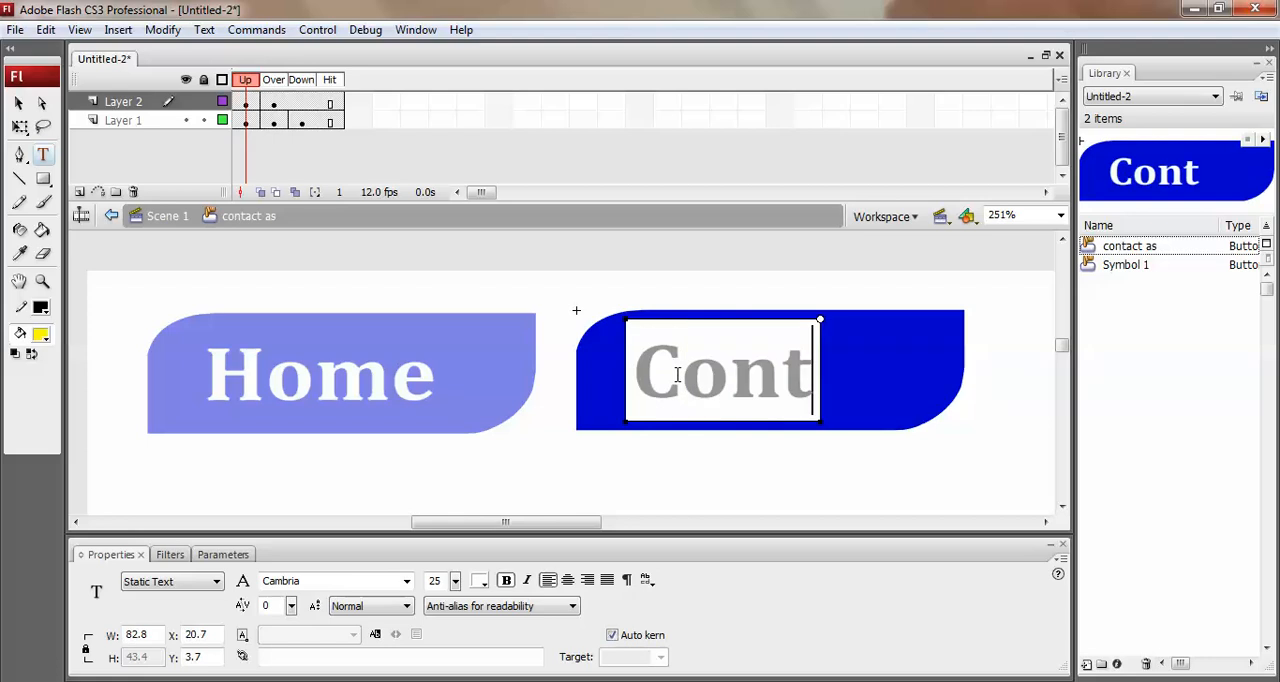
type("a")
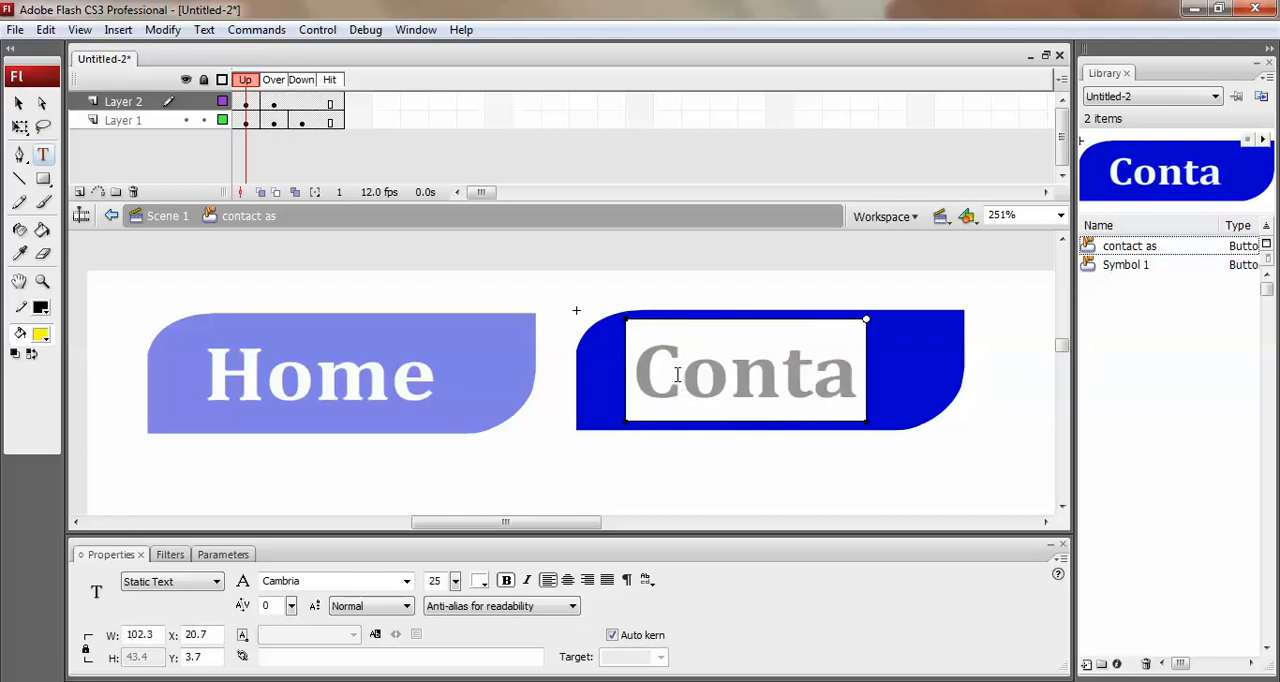
type("ct Us")
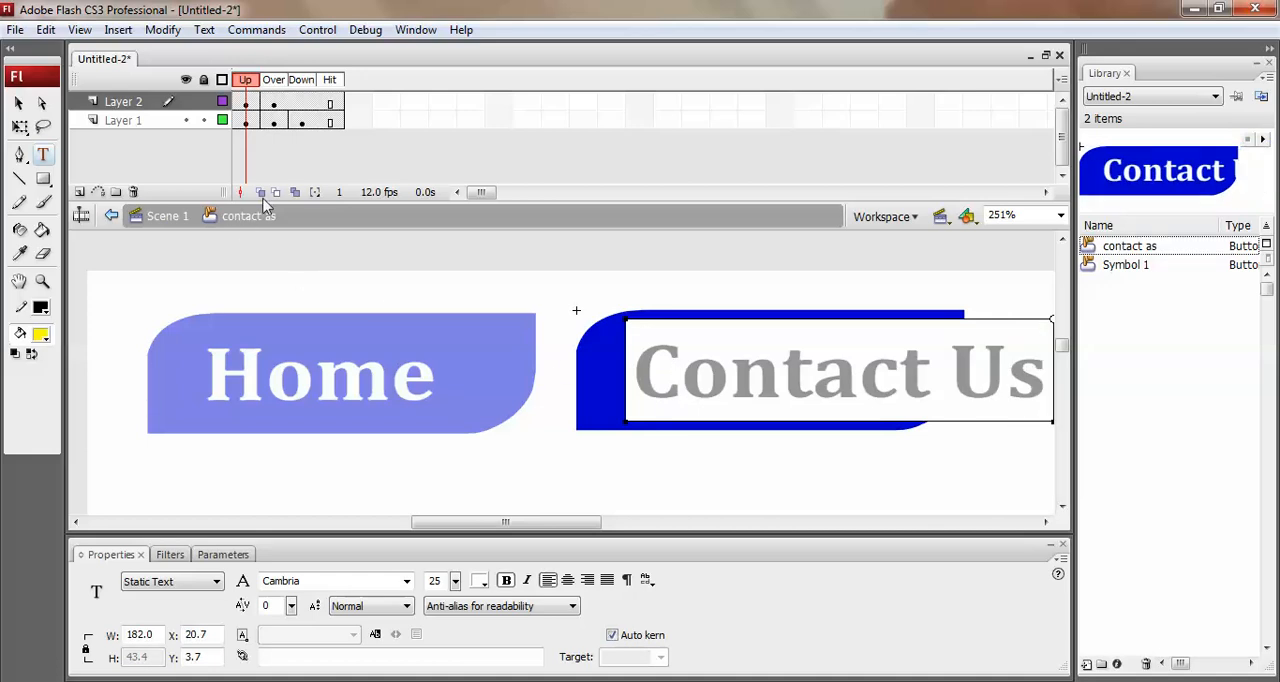
Copy the Contact Us label text from the Up state and paste it over the Over state's Home label.
key("ctrl+a")
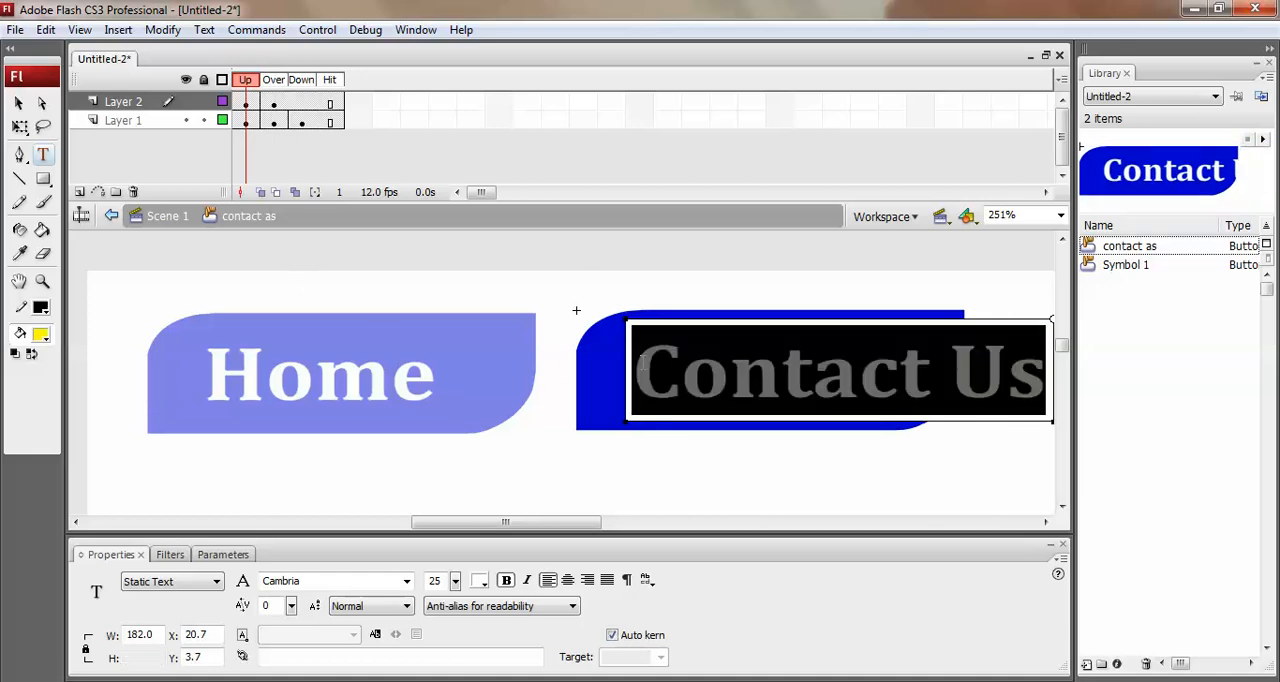
left_click(273, 102)
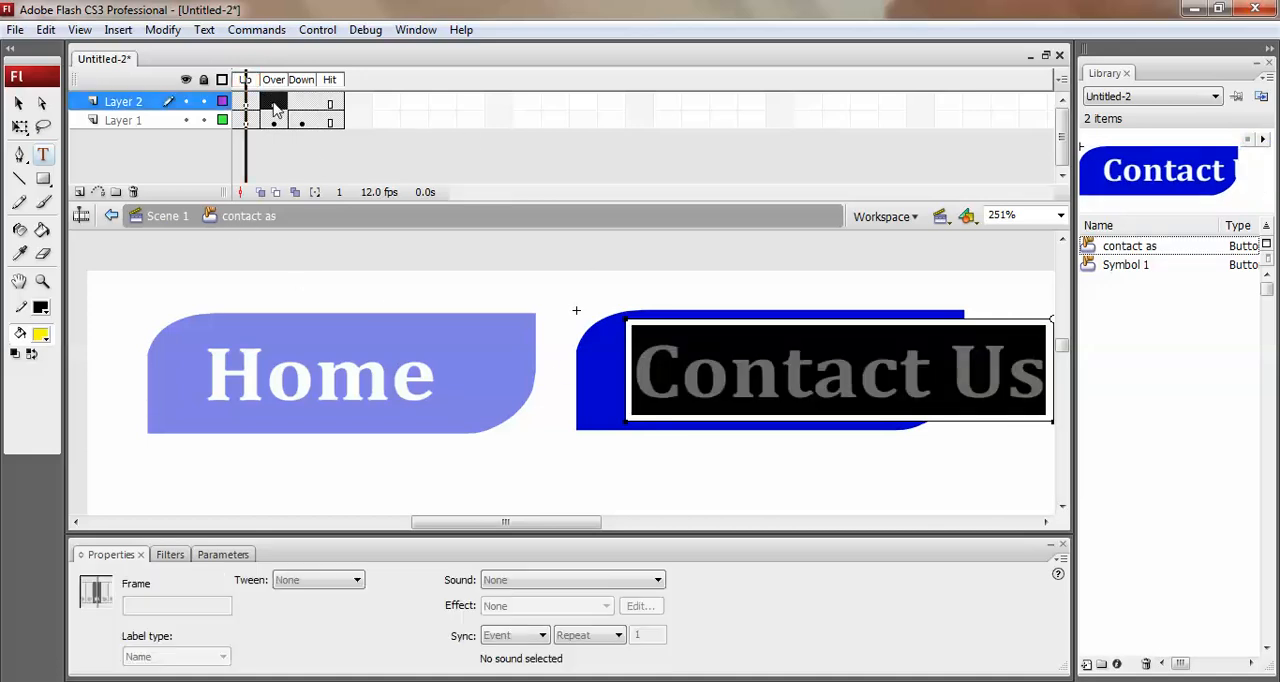
left_click(688, 371)
double_click(675, 372)
key("ctrl+v")
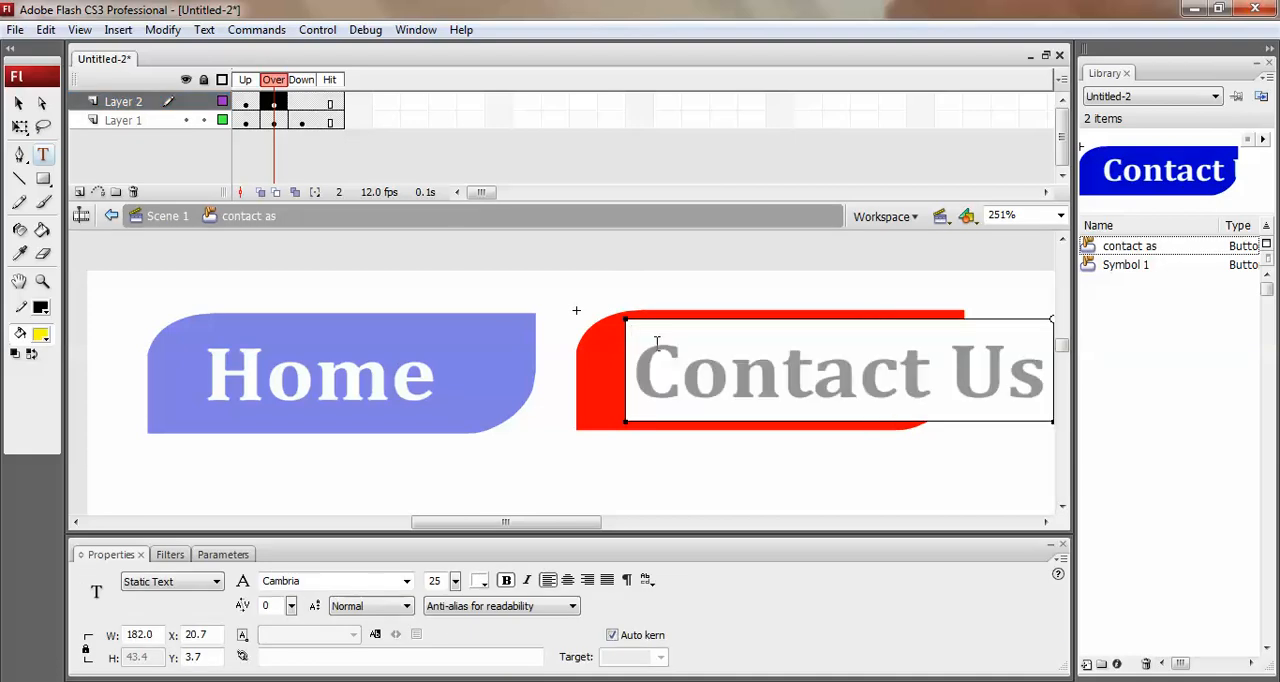
Widen the blue Up state shape to about 210 px and nudge it right to X 8 to surround the label.
left_click(22, 102)
left_click_drag(557, 523, 598, 523)
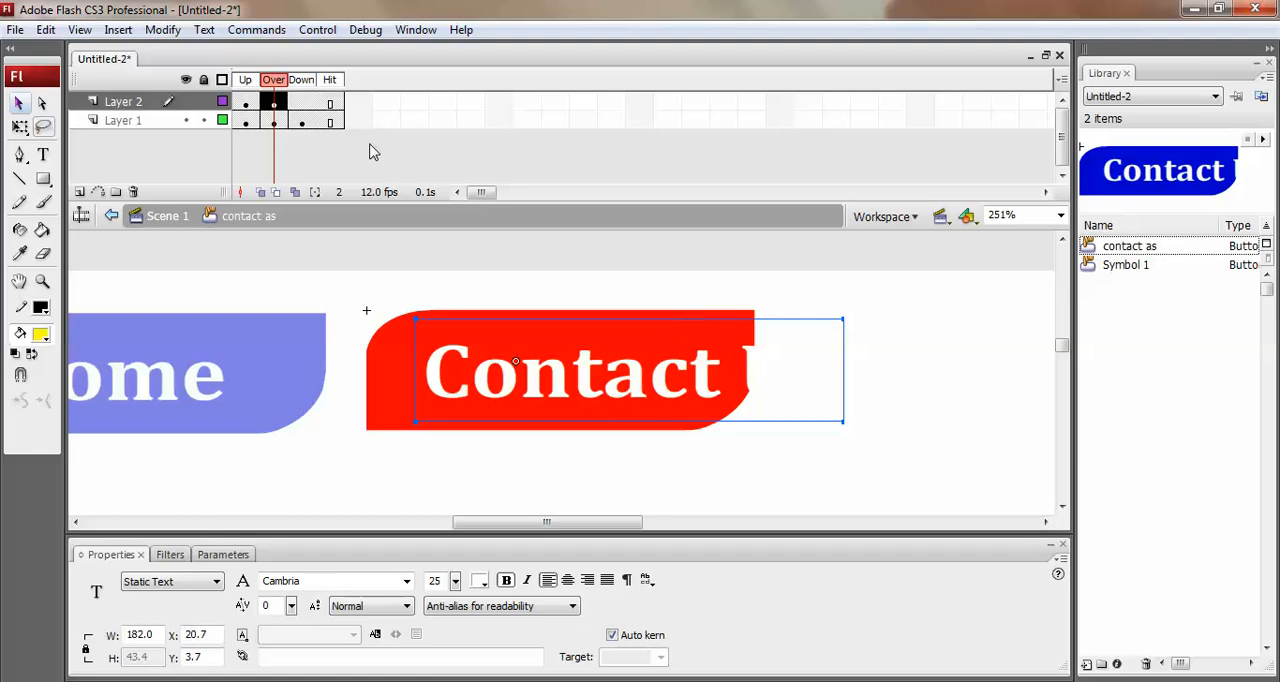
left_click(246, 121)
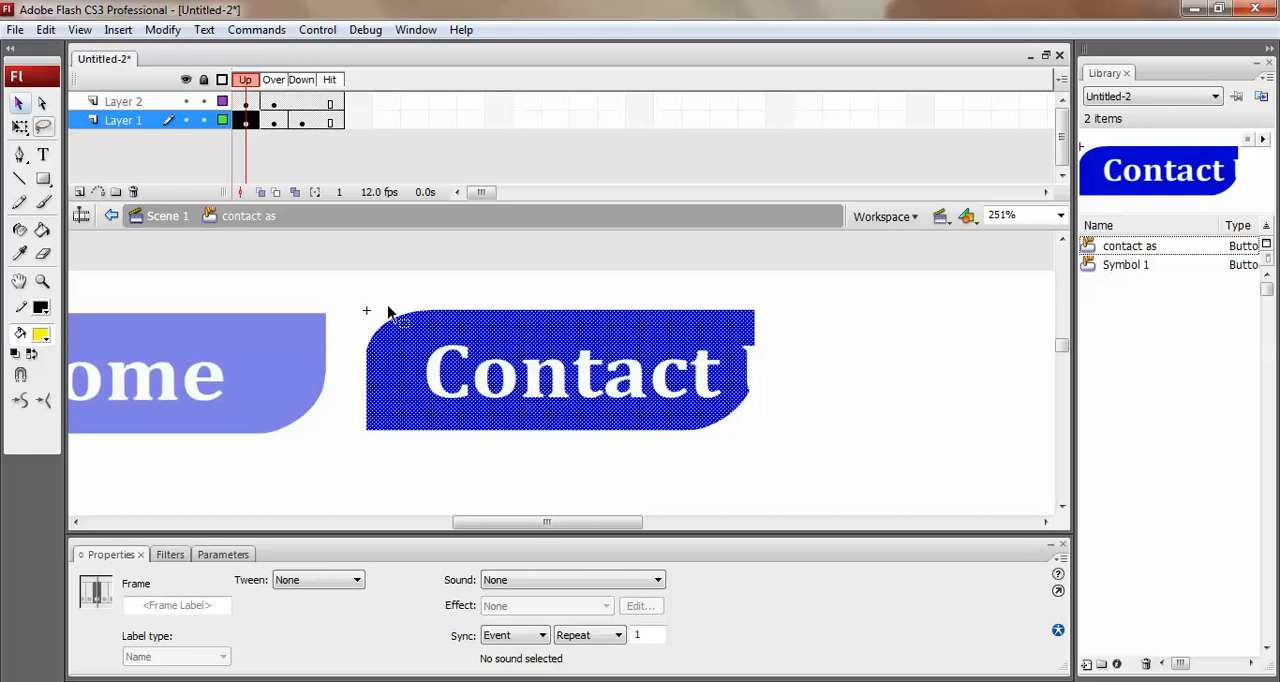
left_click(490, 352)
key("q")
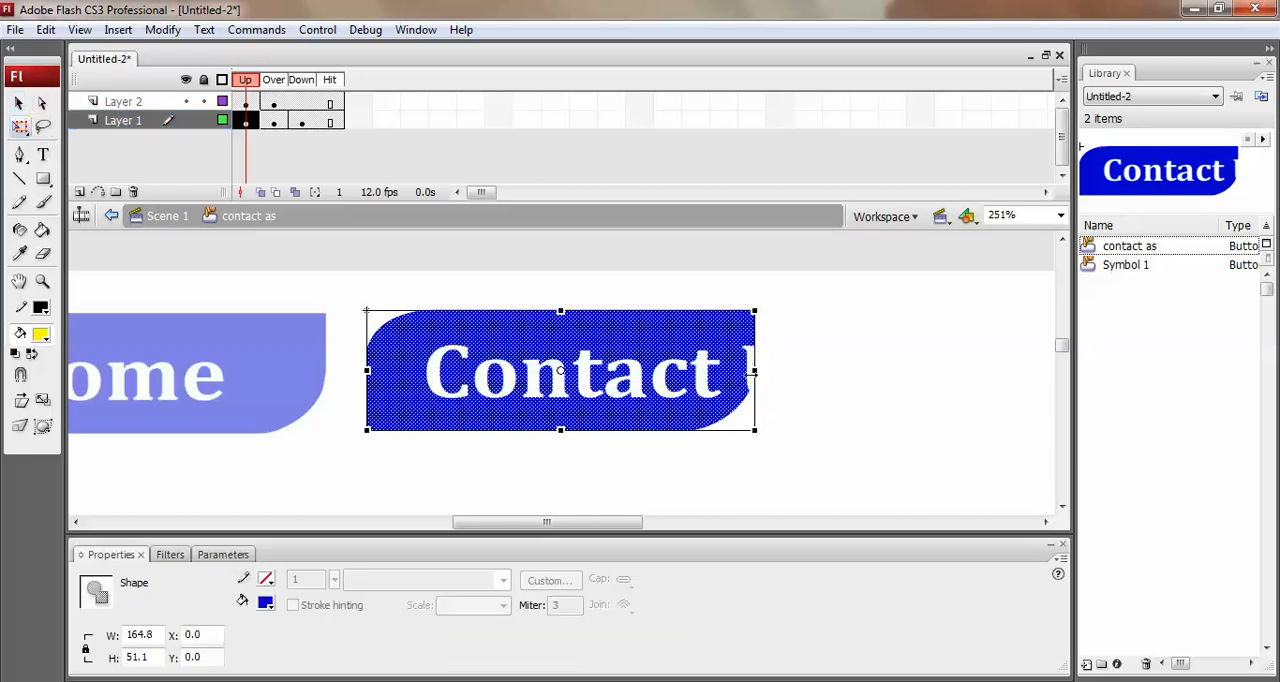
left_click_drag(752, 372, 862, 374)
key("Right")
key("Right")
key("Right")
key("Right")
key("Right")
key("Right")
key("Right")
key("Right")
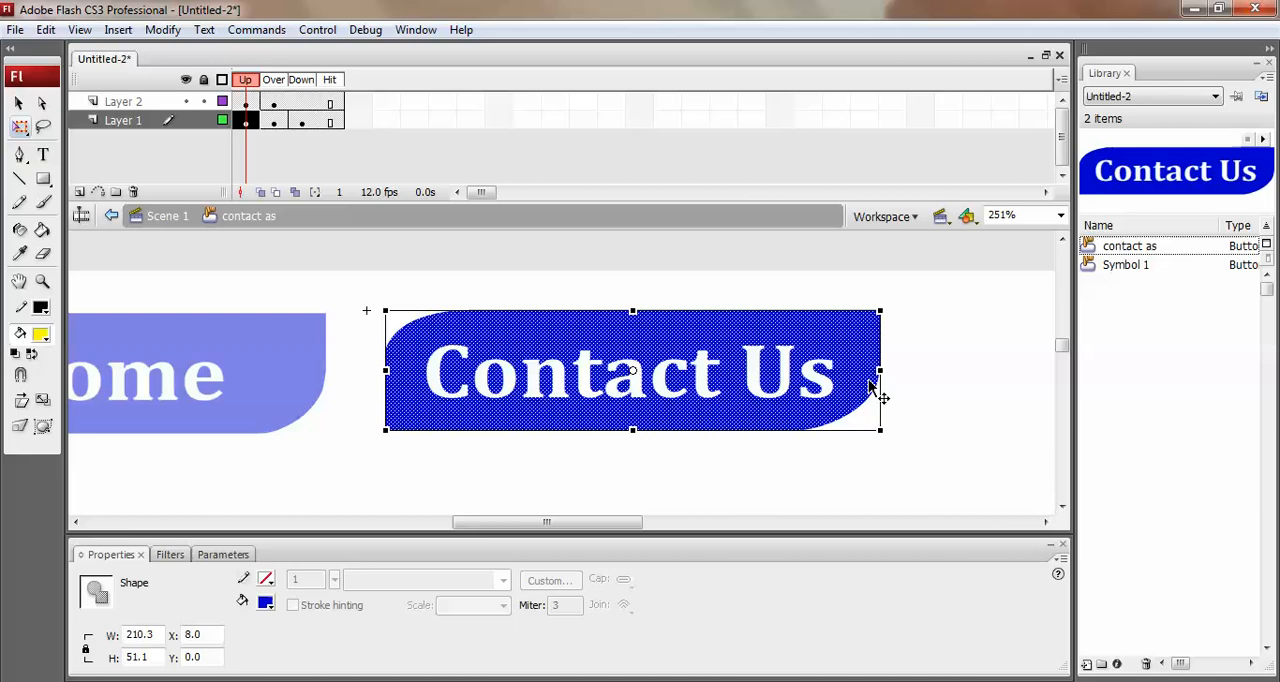
Set the fill colour to red and delete the narrow red shape from the Over state on Layer 1.
left_click(274, 121)
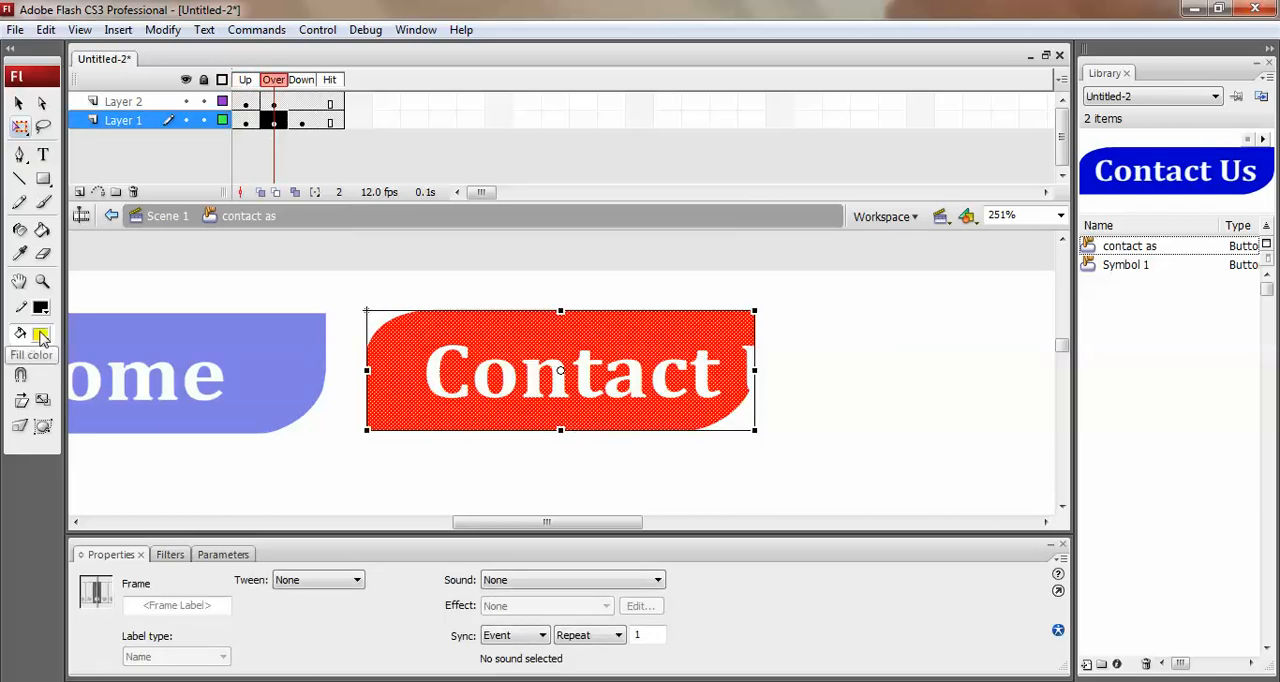
left_click(40, 335)
left_click(33, 454)
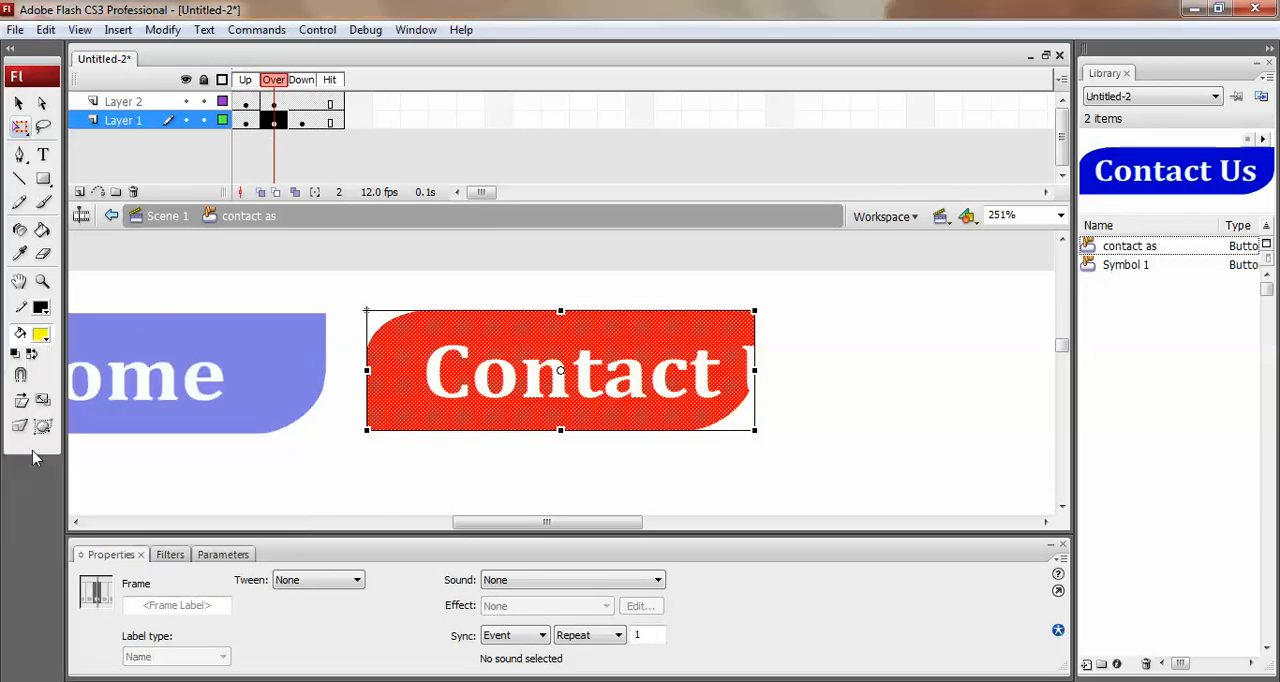
left_click(824, 354)
left_click(736, 316)
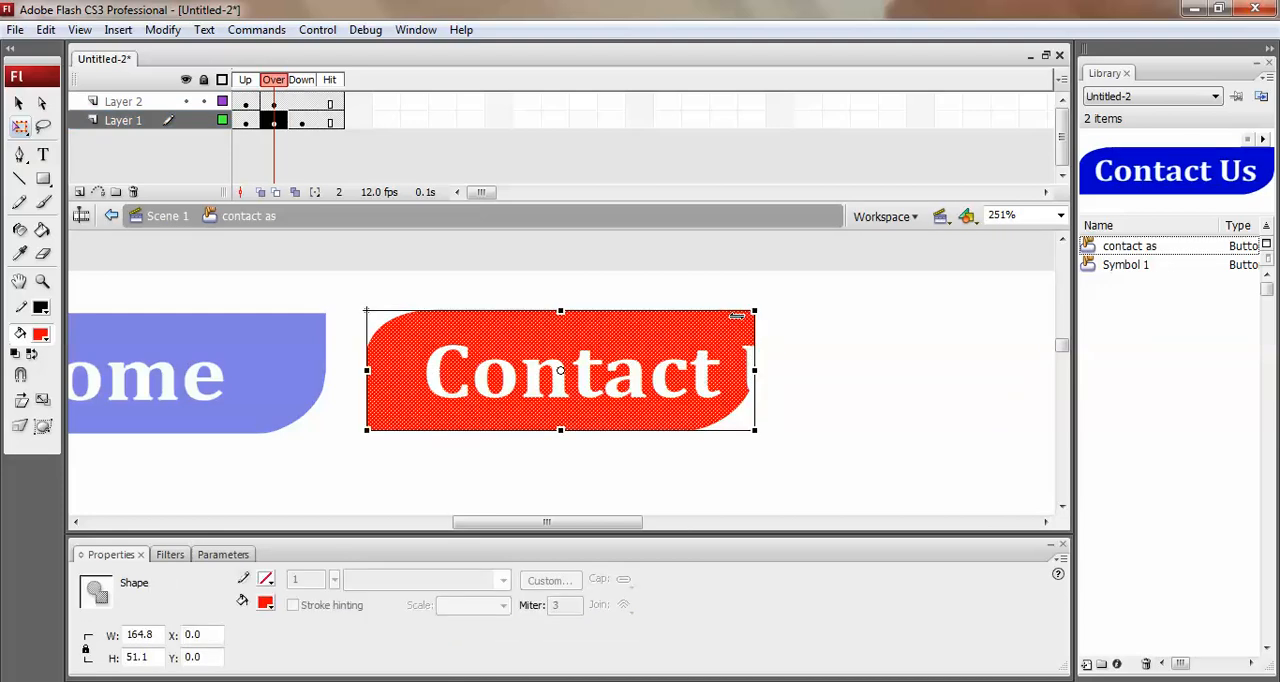
key("Delete")
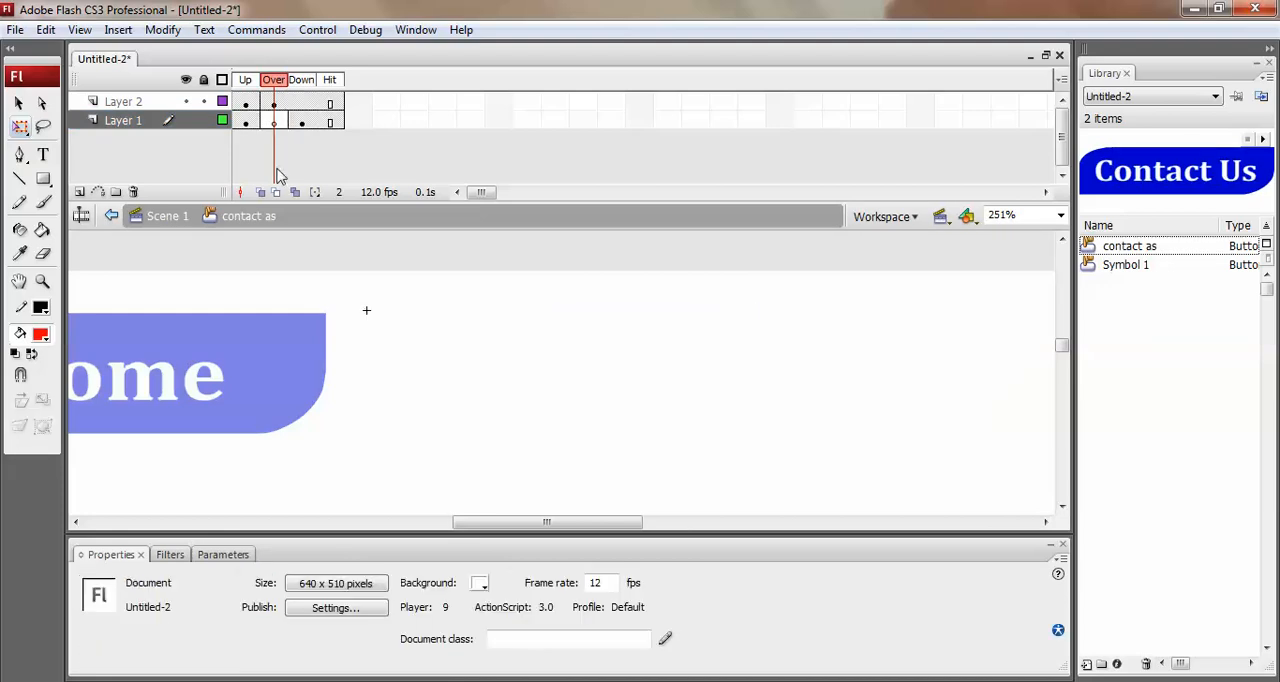
Paste the widened blue shape in place in the Over state and fill it with red #FF0000.
left_click(46, 30)
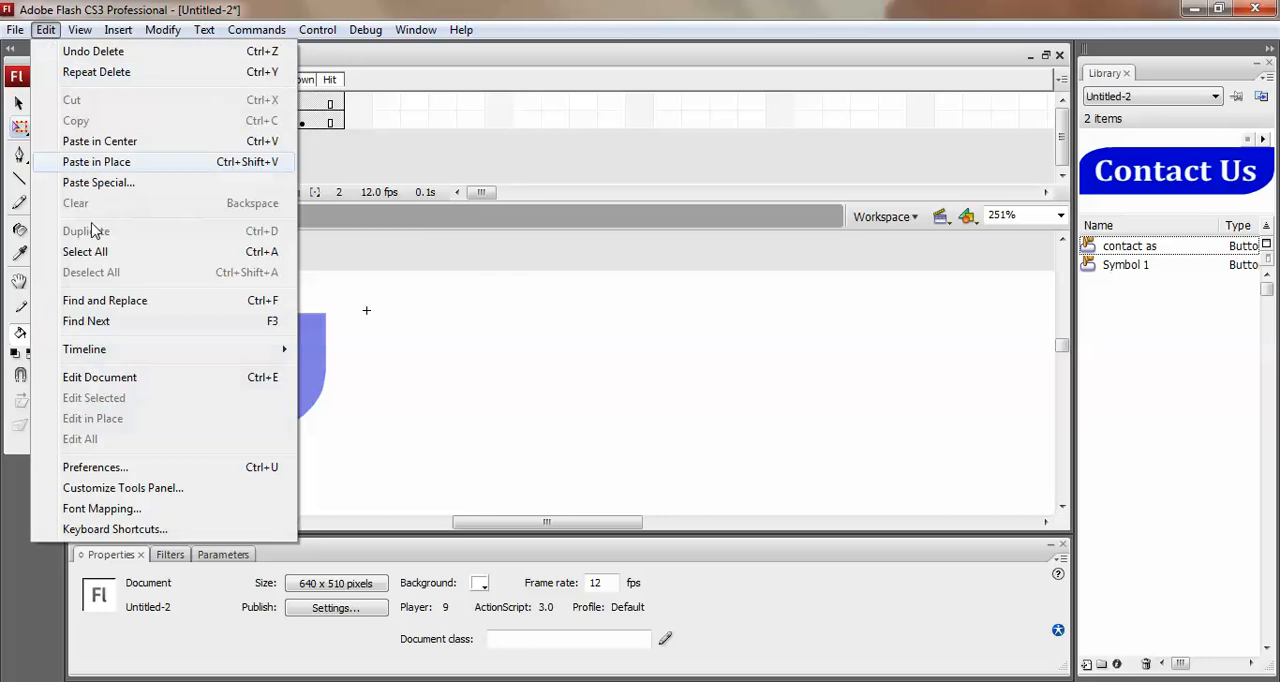
left_click(114, 167)
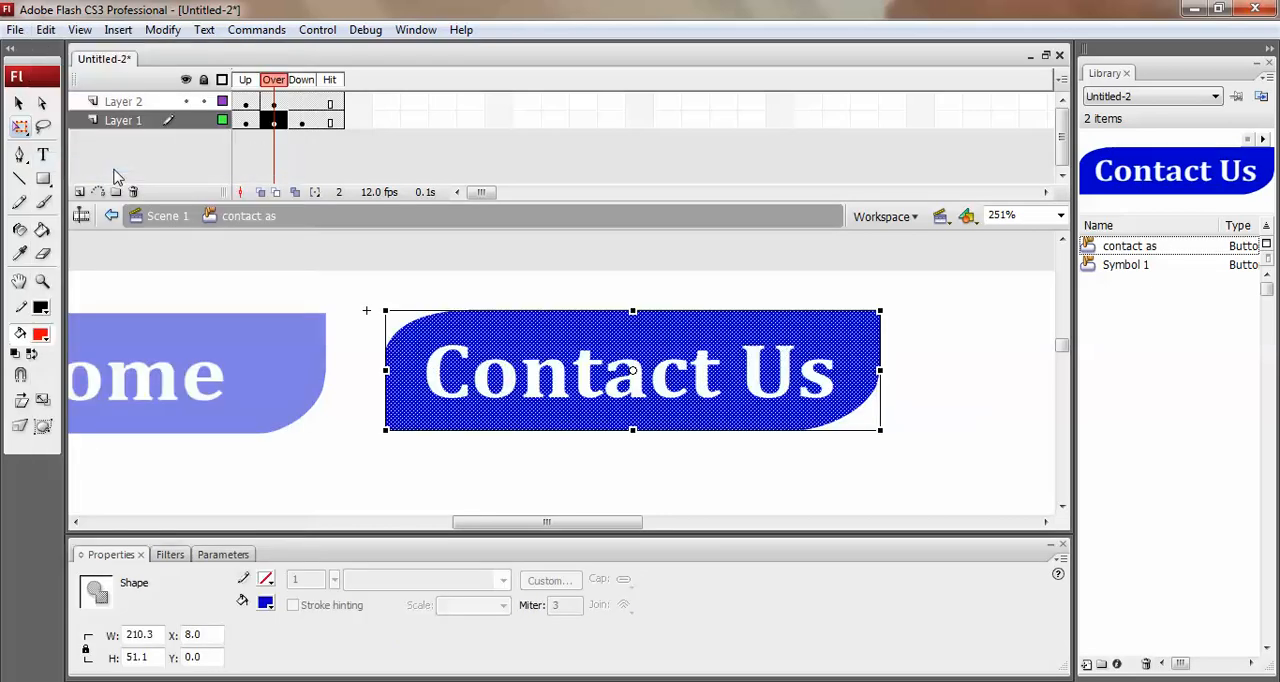
left_click(40, 335)
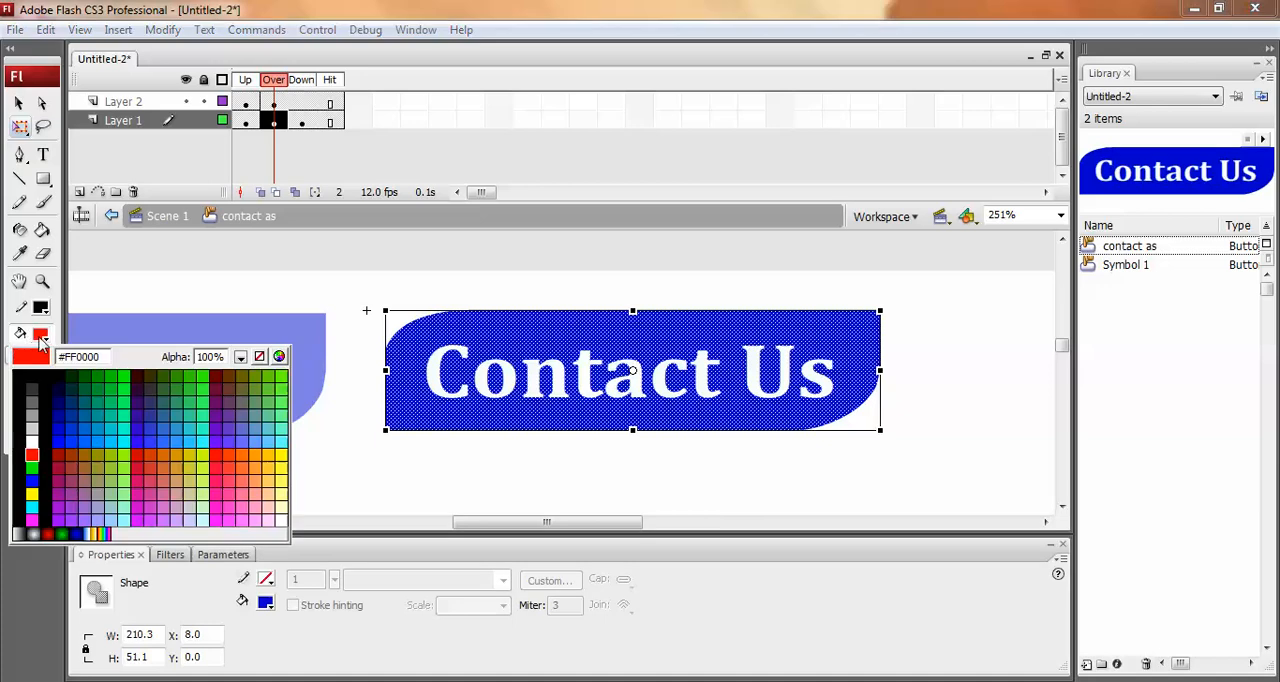
left_click(42, 340)
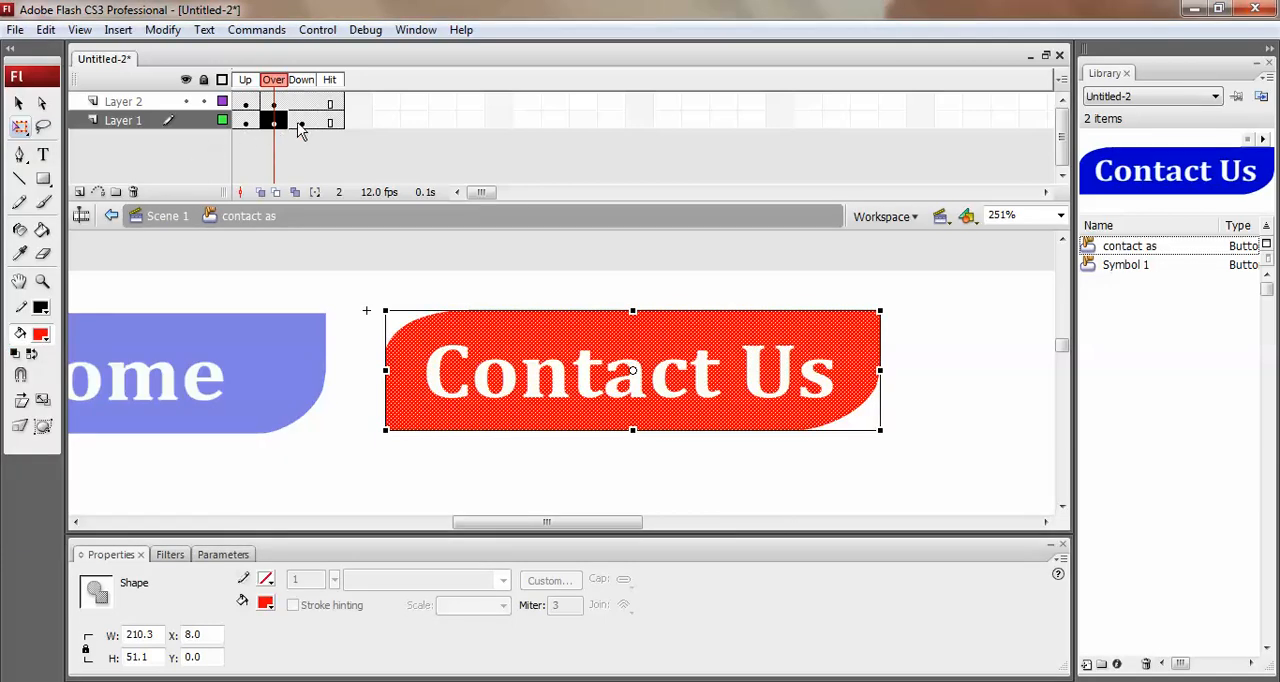
Sample the olive green #669900 of the Down state's shape as the fill colour.
left_click(300, 122)
left_click(306, 491)
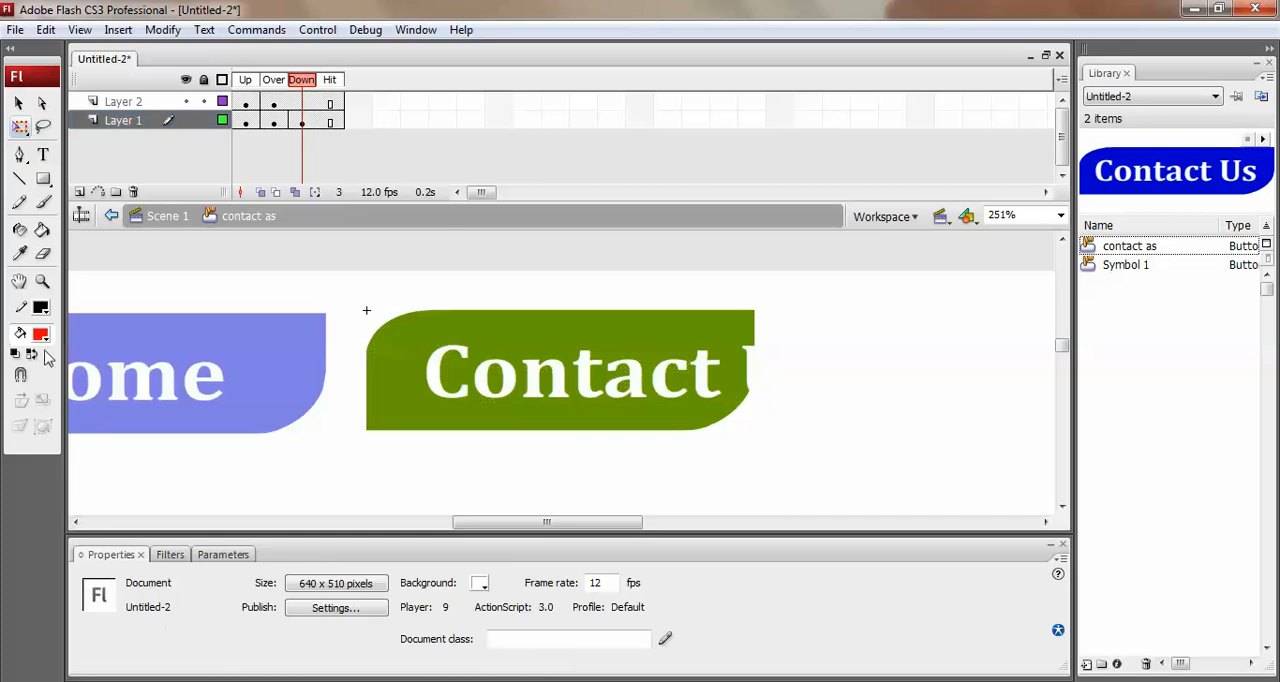
left_click(41, 338)
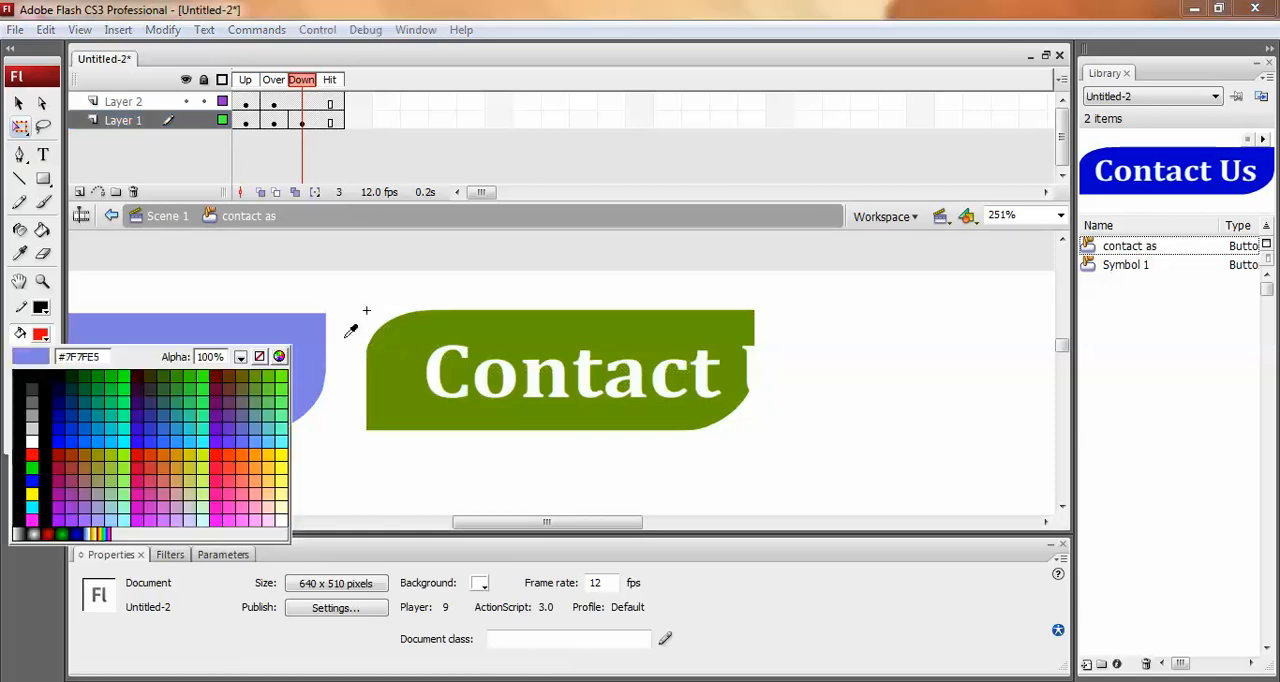
left_click(426, 330)
Clear Layer 1's Down keyframe, recreate it from the widened Over shape, and fill that shape with olive green #669900.
left_click(302, 122)
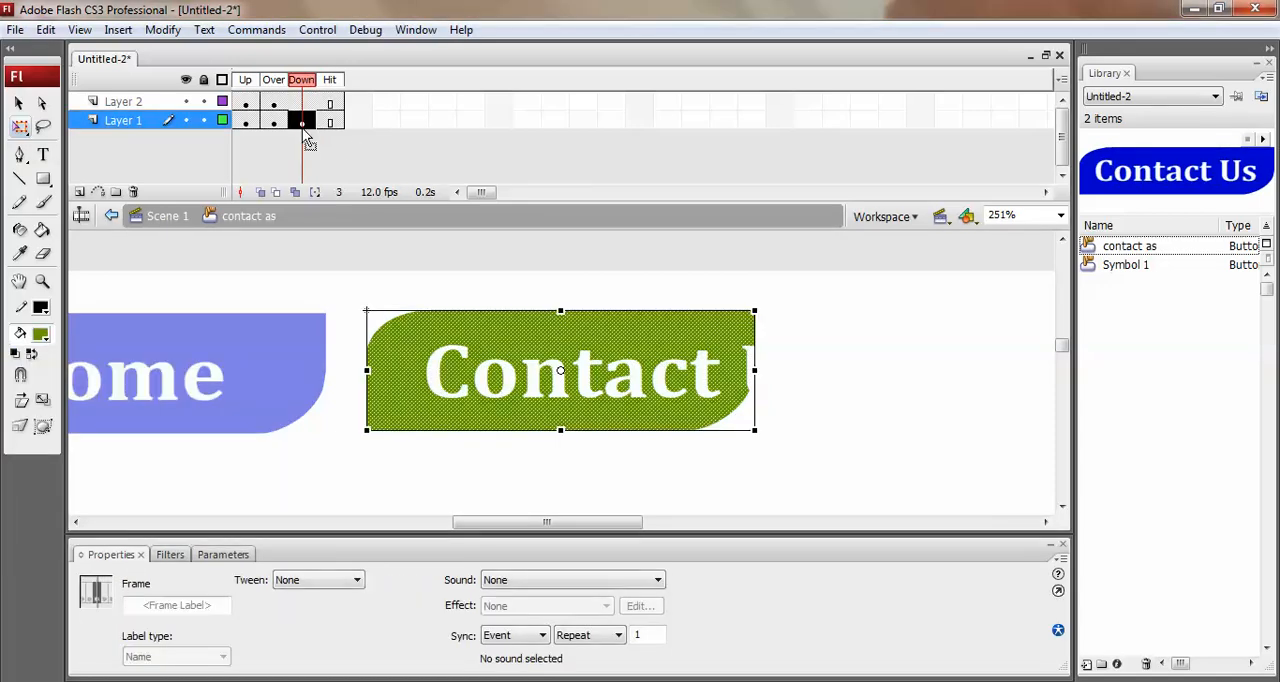
right_click(303, 123)
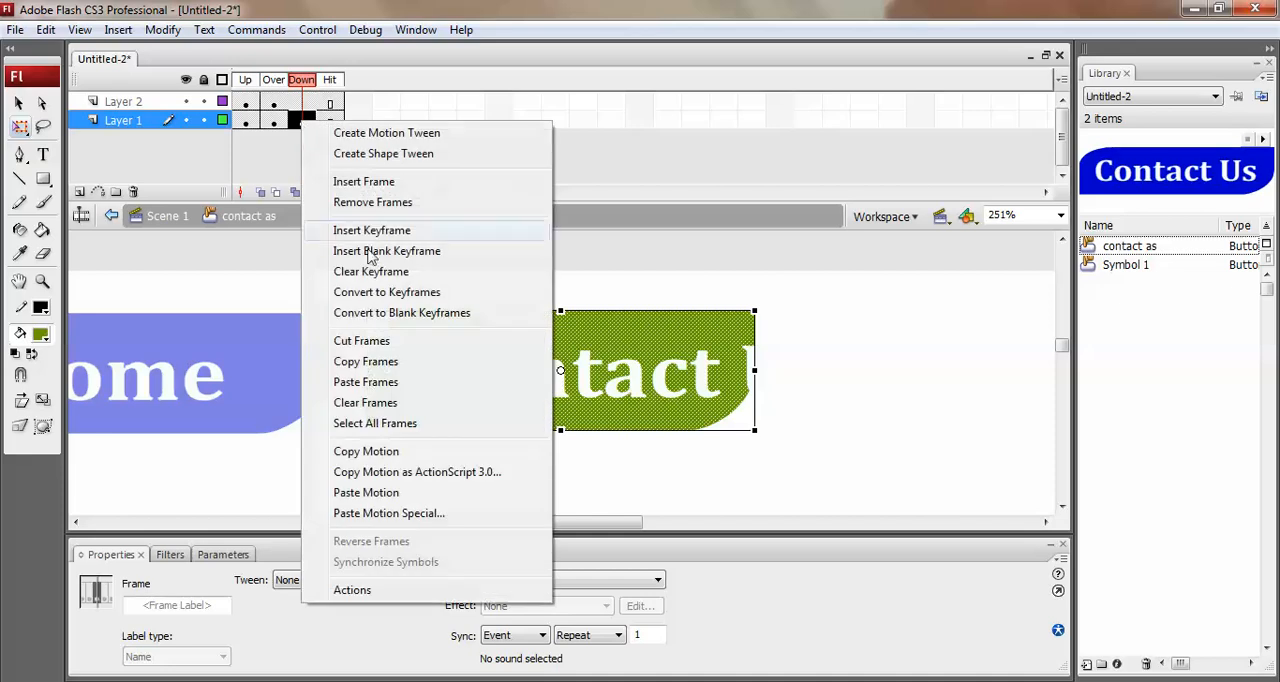
left_click(375, 276)
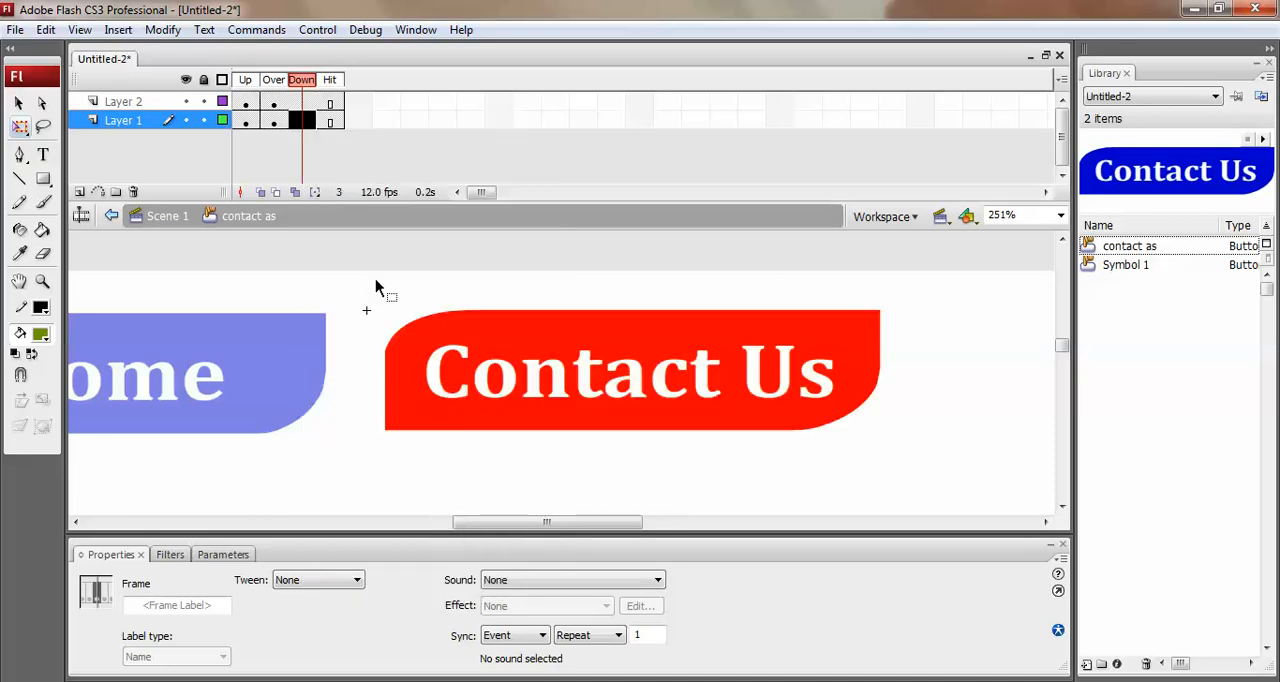
key("ctrl+a")
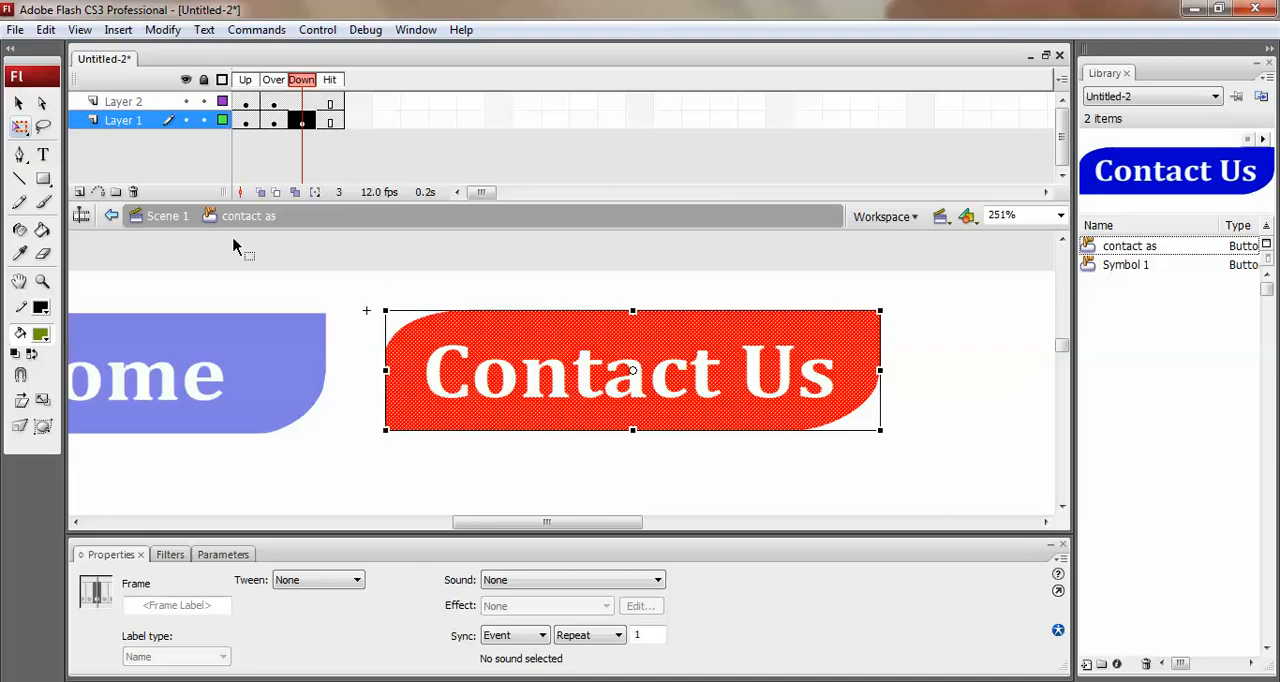
left_click(41, 336)
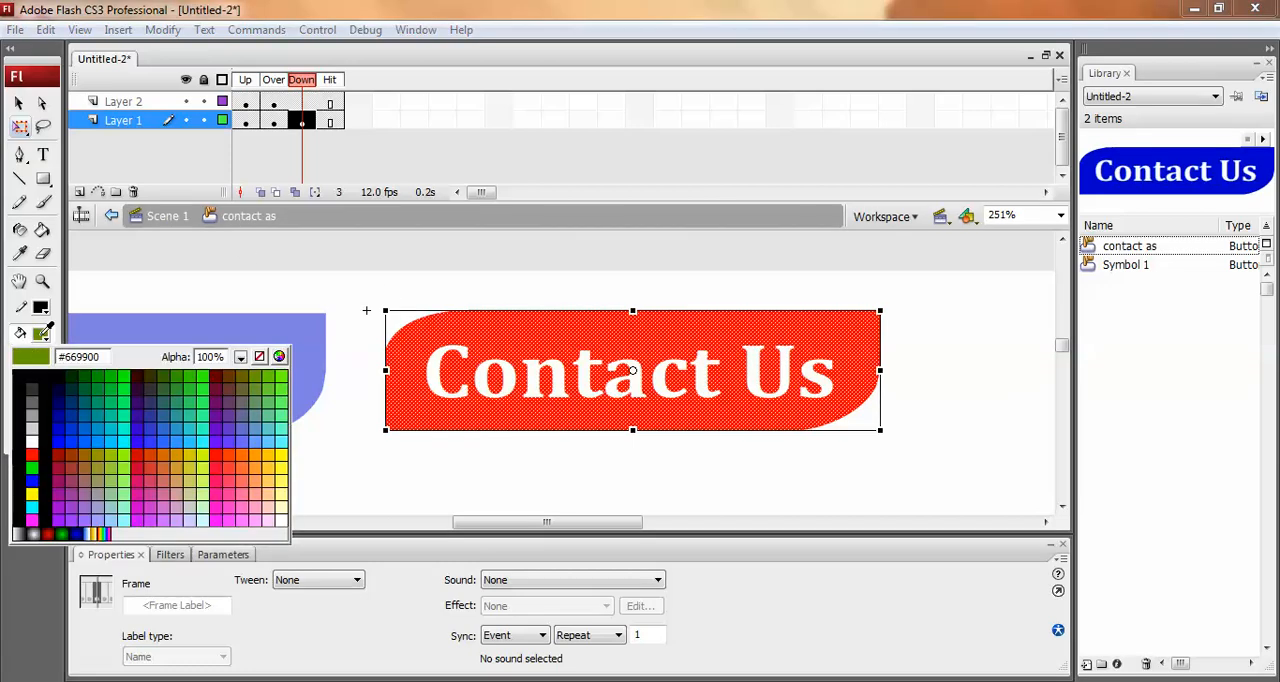
left_click(47, 331)
Return to the Up state, test the movie, and try the Home and Contact Us buttons in the preview.
left_click(265, 80)
left_click(256, 80)
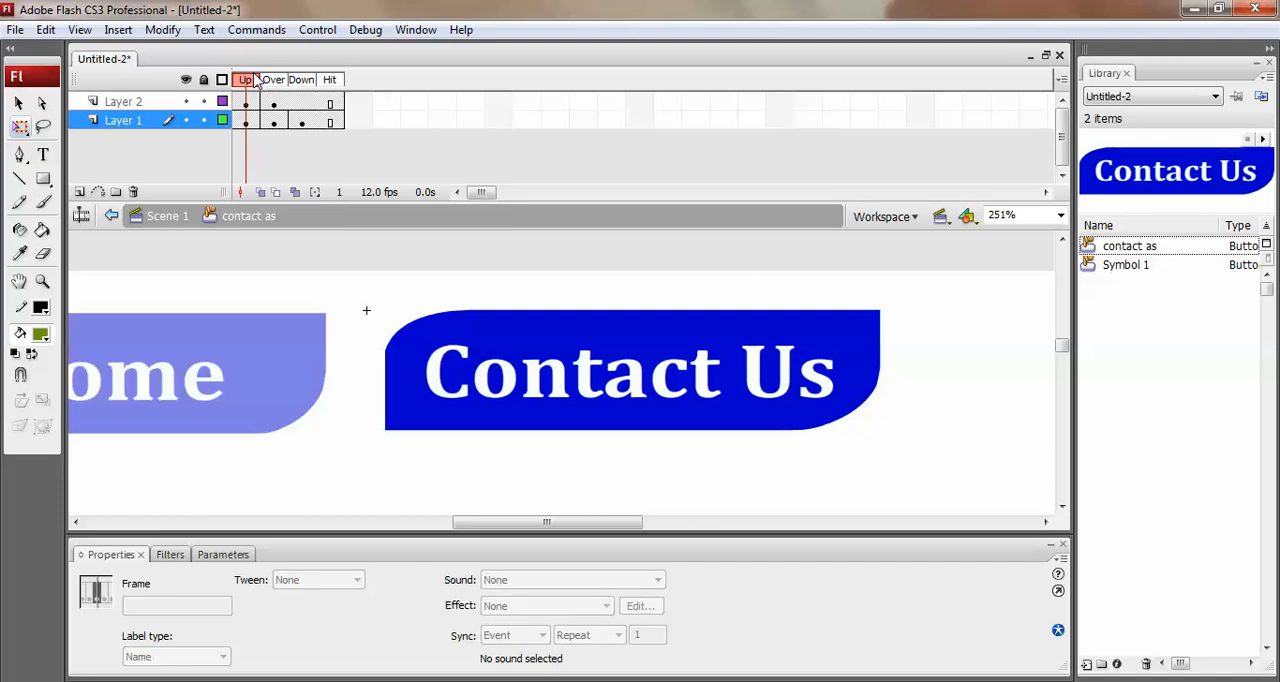
key("ctrl+Return")
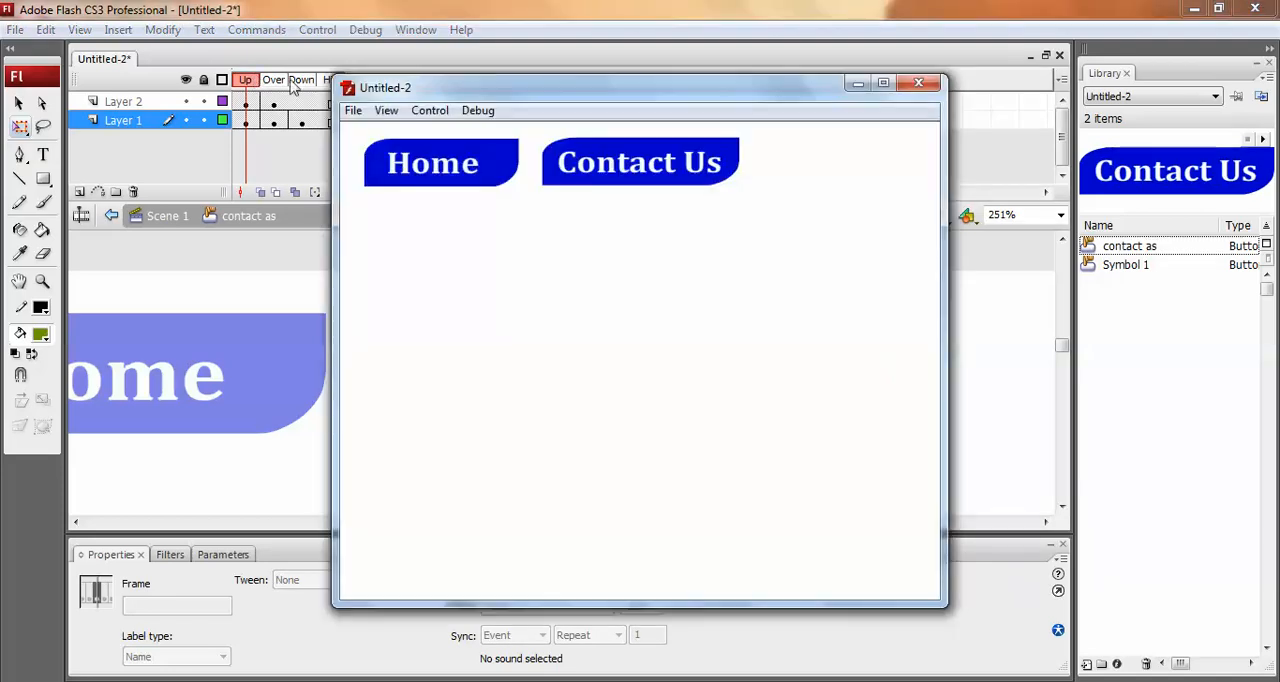
left_click(405, 164)
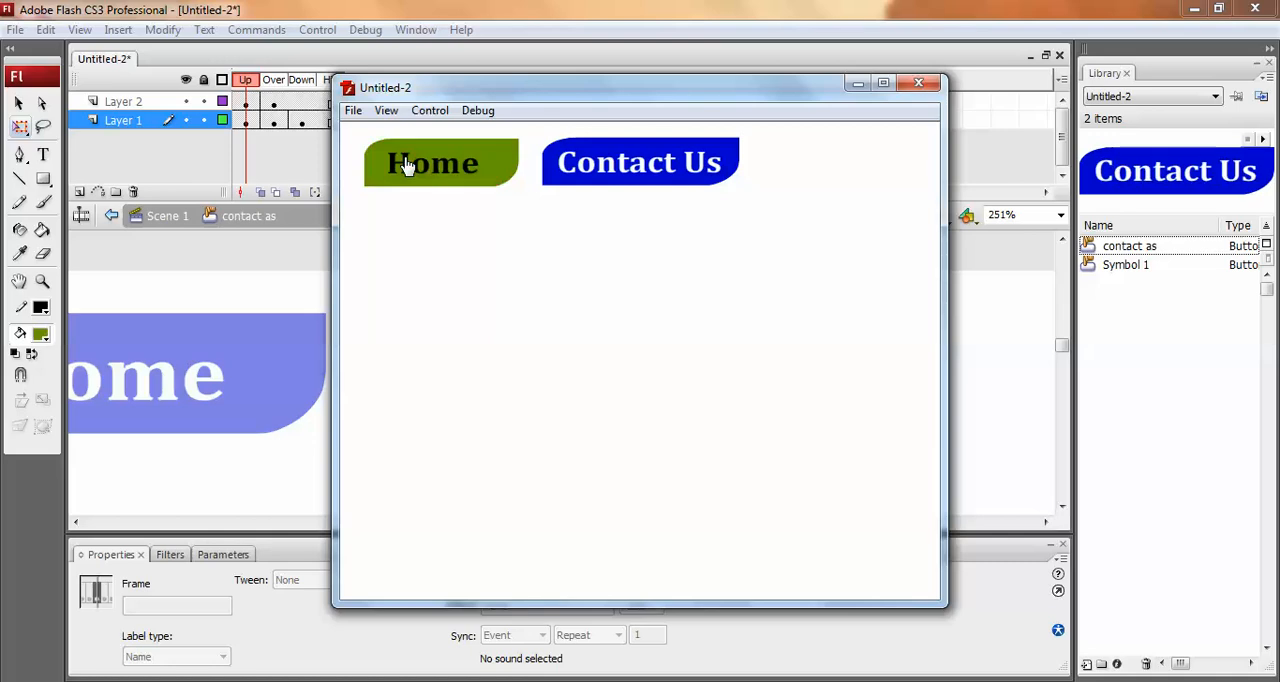
left_click(662, 176)
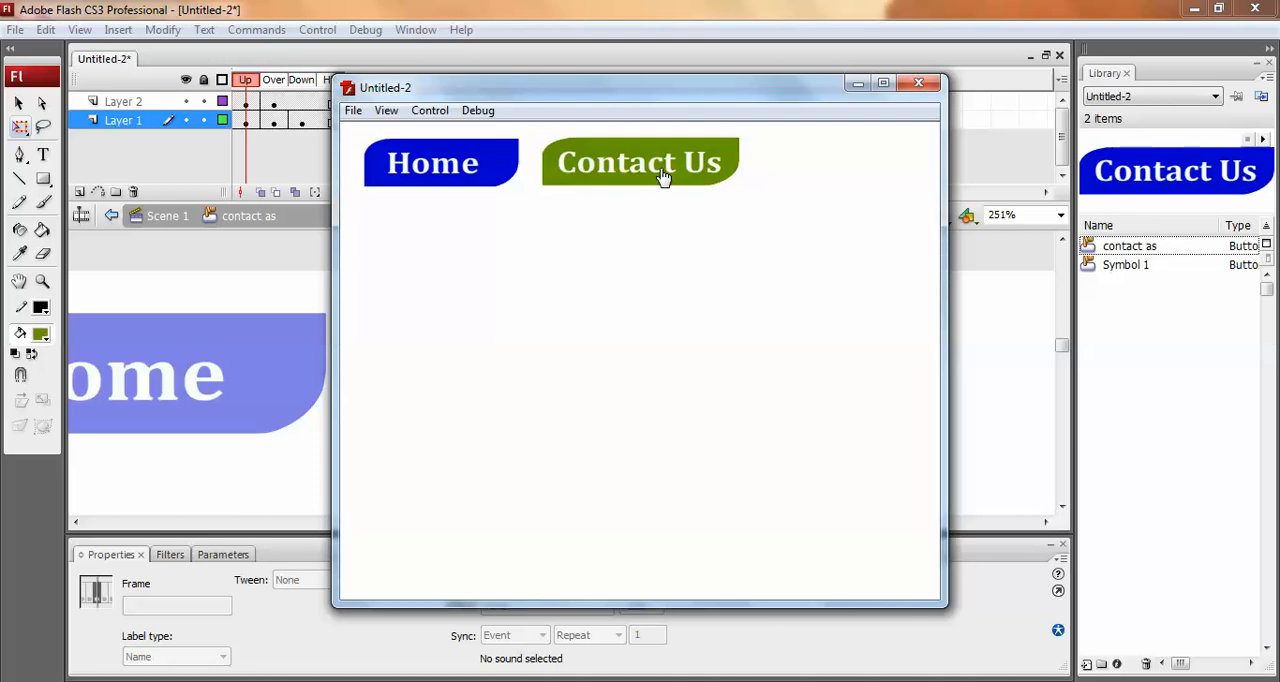